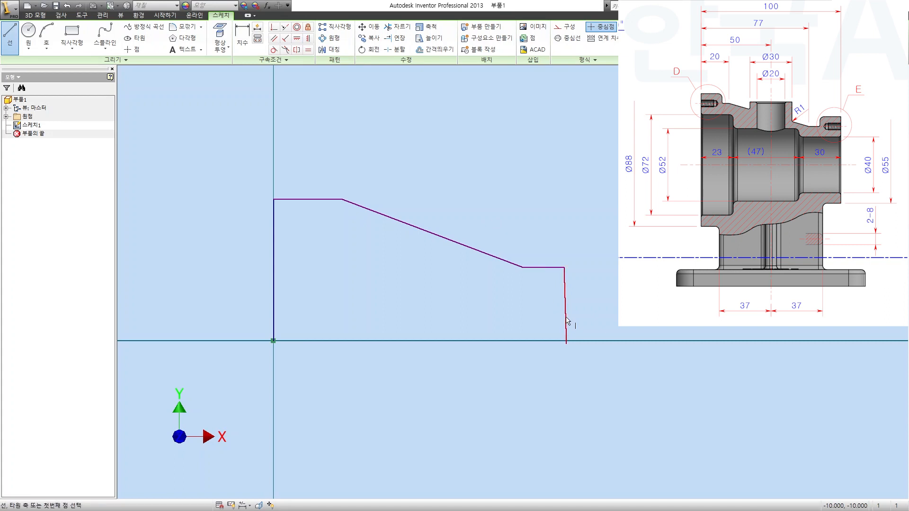
- Draw a horizontal base line along the X axis from the origin to beyond the profile's right vertical edge
click(10, 32)
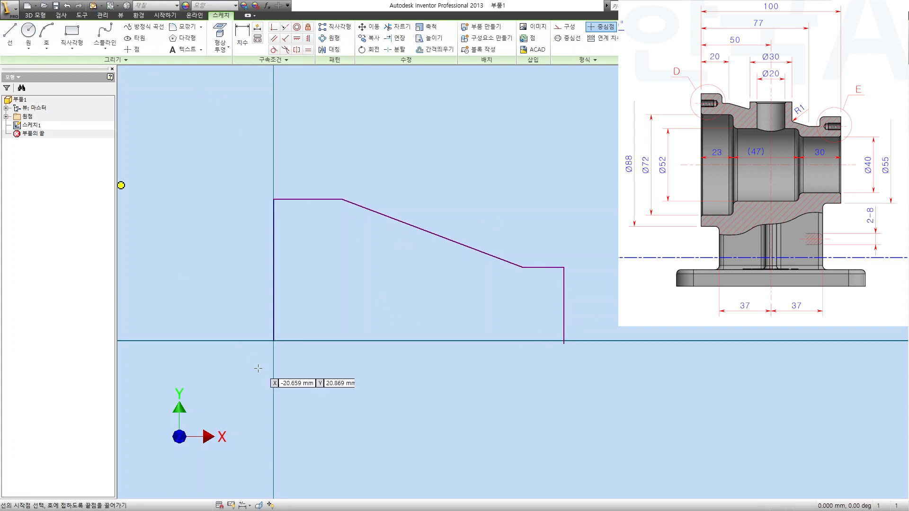
click(274, 340)
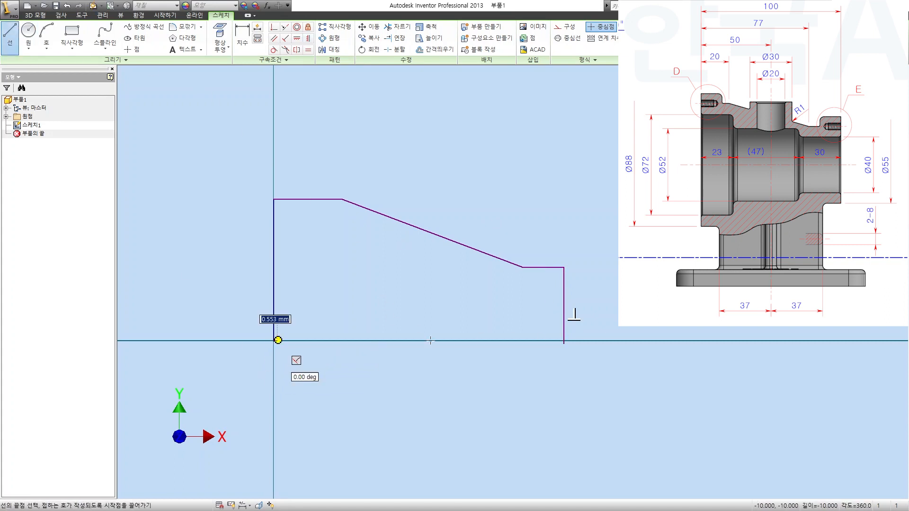
click(620, 341)
key(Escape)
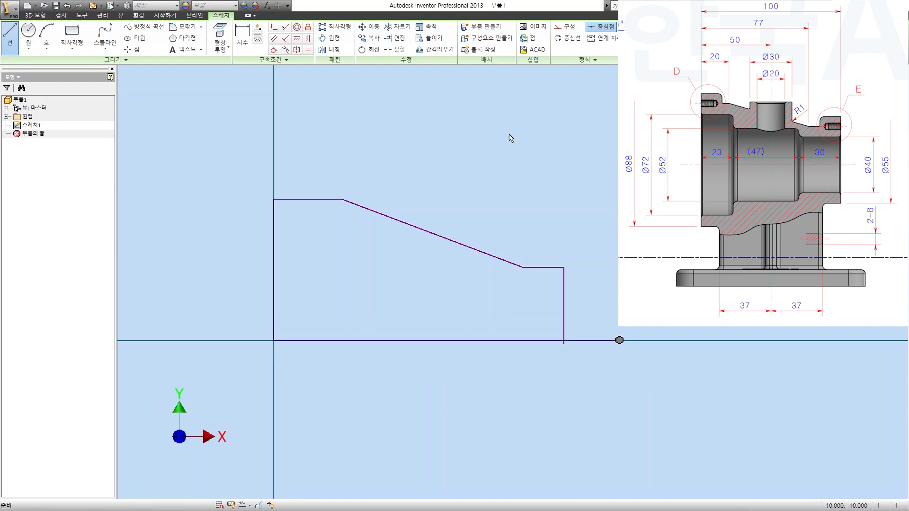
- Trim the overhanging ends where the base line and the right vertical edge cross
click(397, 27)
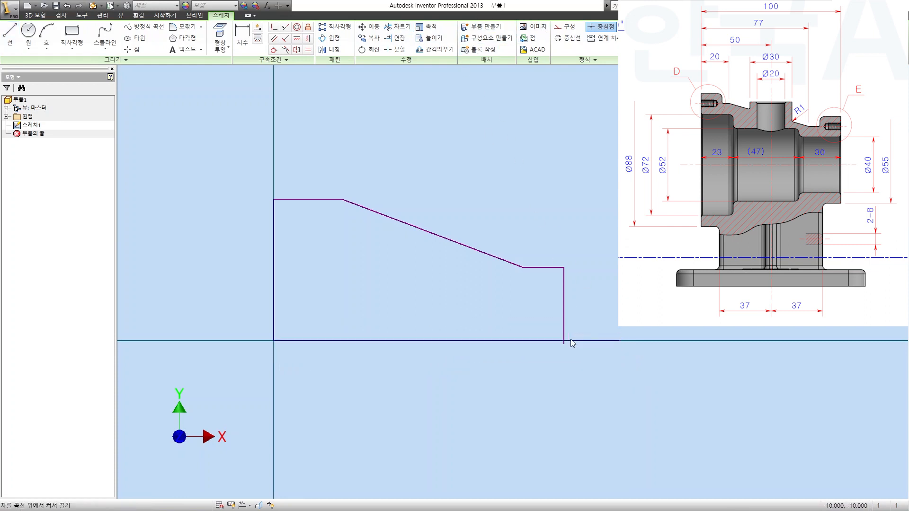
scroll(575, 348, up, 6)
click(535, 328)
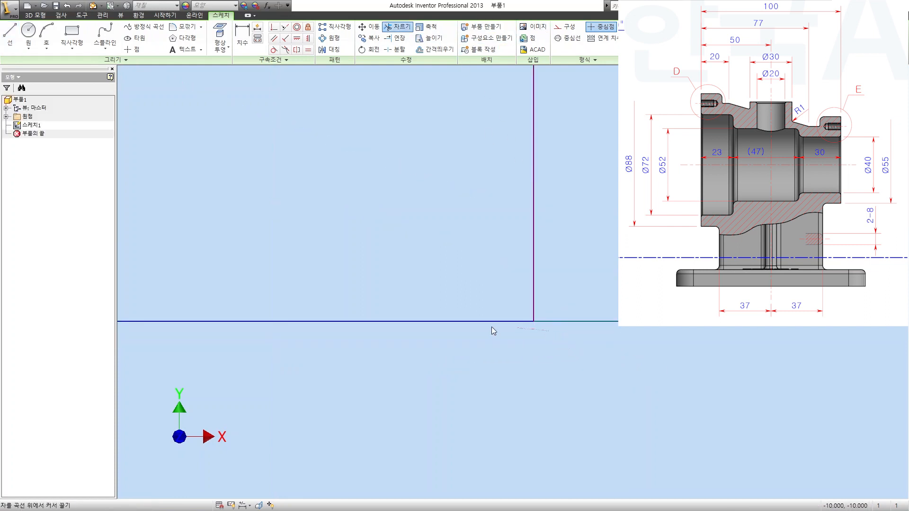
scroll(485, 349, down, 7)
key(Escape)
- Convert the base line of the profile into a centerline
scroll(492, 315, down, 3)
middle_drag(497, 316, 528, 298)
key(Escape)
drag(472, 343, 420, 291)
click(567, 38)
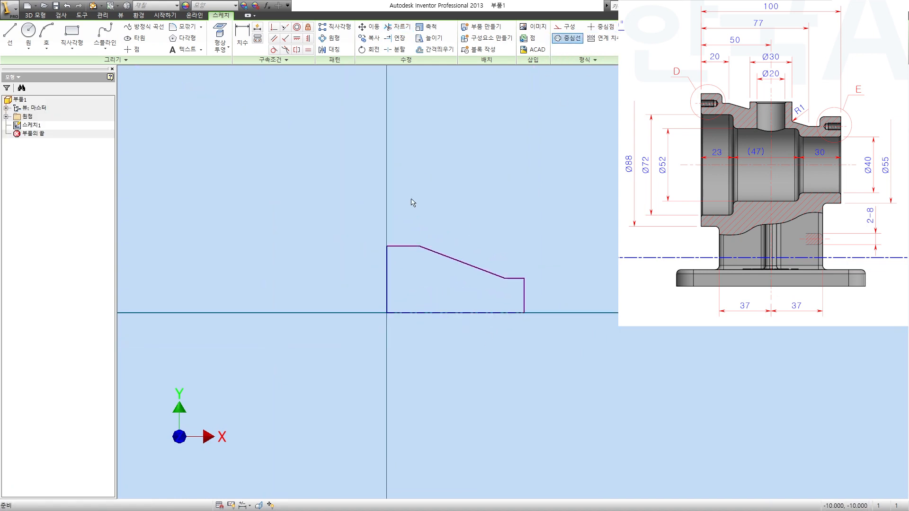
- Dimension the short horizontal top edge against the centerline as an 88 mm diameter
key(d)
click(396, 247)
click(397, 313)
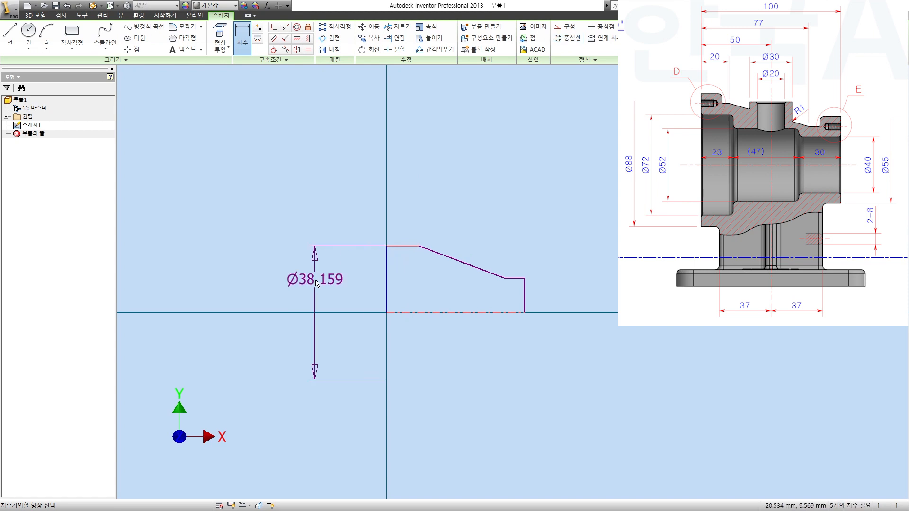
click(316, 284)
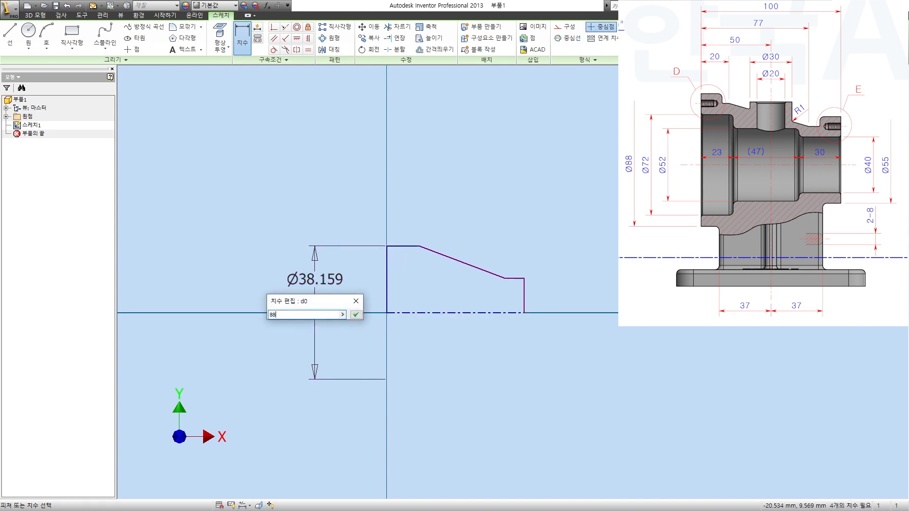
key(Return)
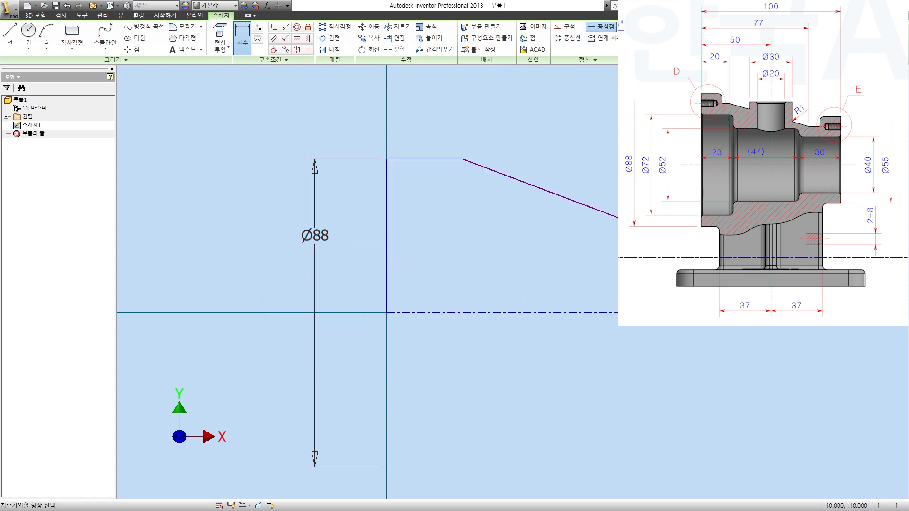
- Dimension the lower outer edge against the centerline as a 55 mm diameter and set the top-left horizontal edge's length to 20 mm
click(675, 315)
click(774, 279)
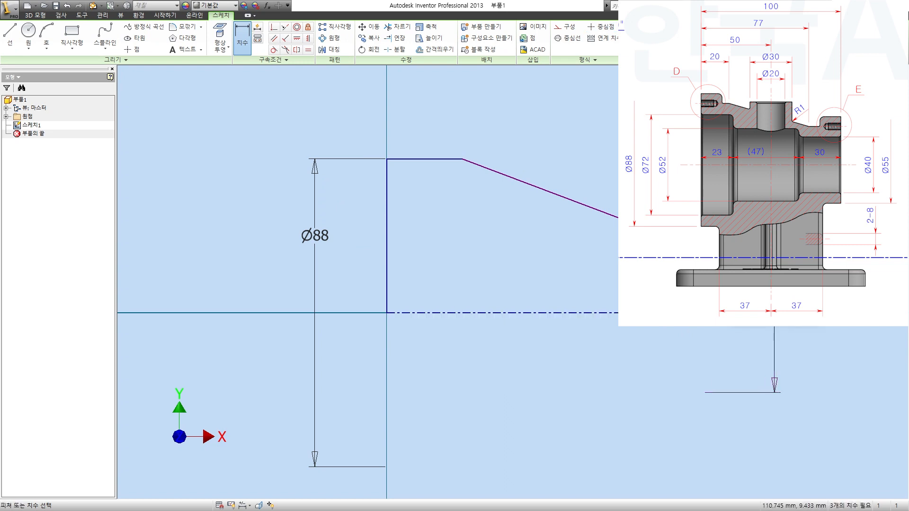
key(Return)
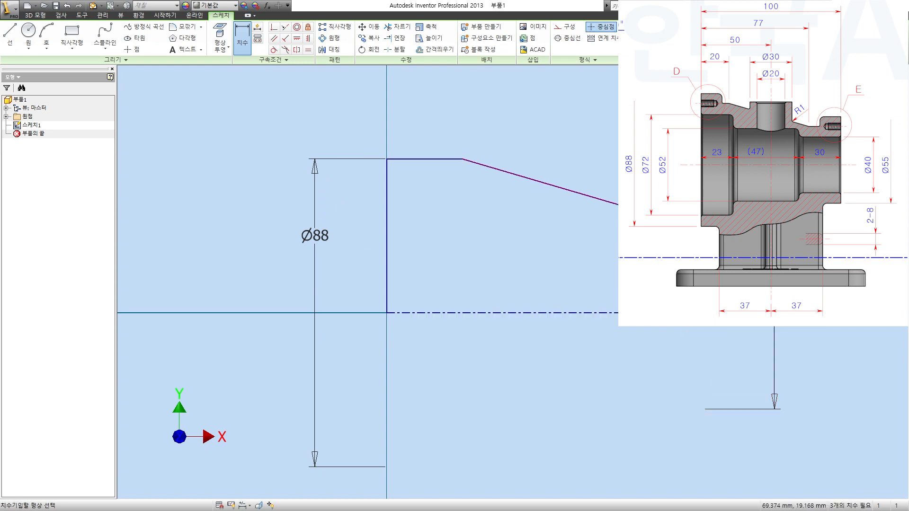
click(451, 160)
click(441, 117)
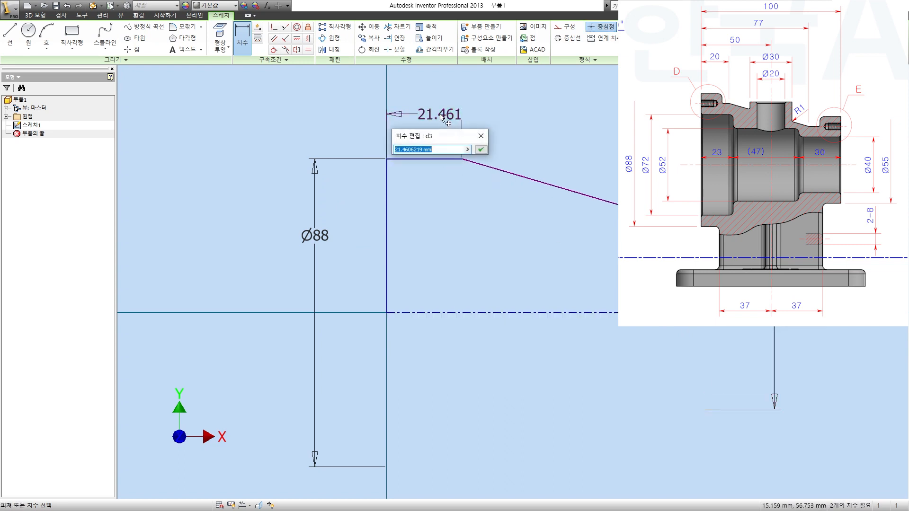
key(Return)
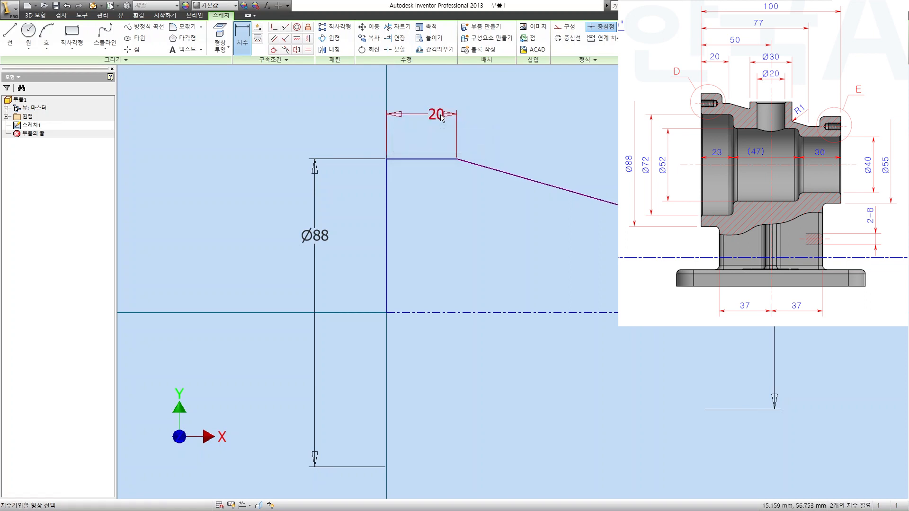
click(386, 206)
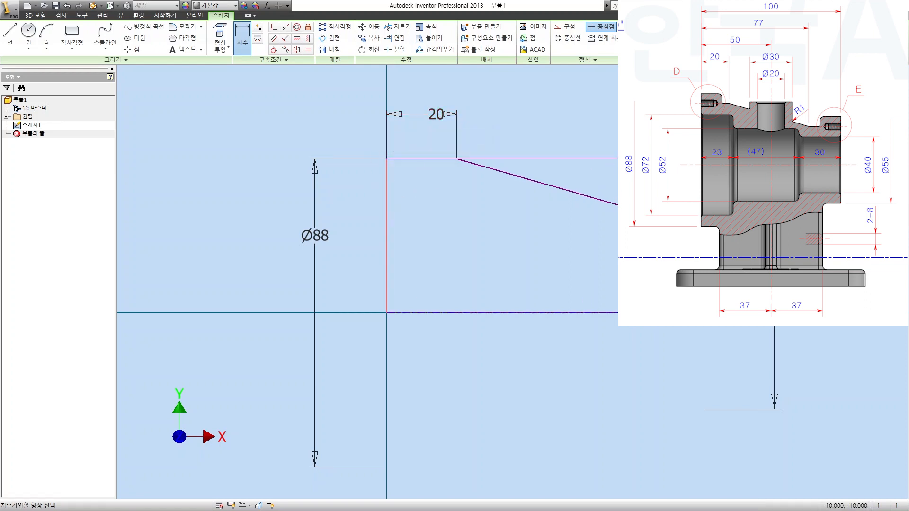
click(659, 217)
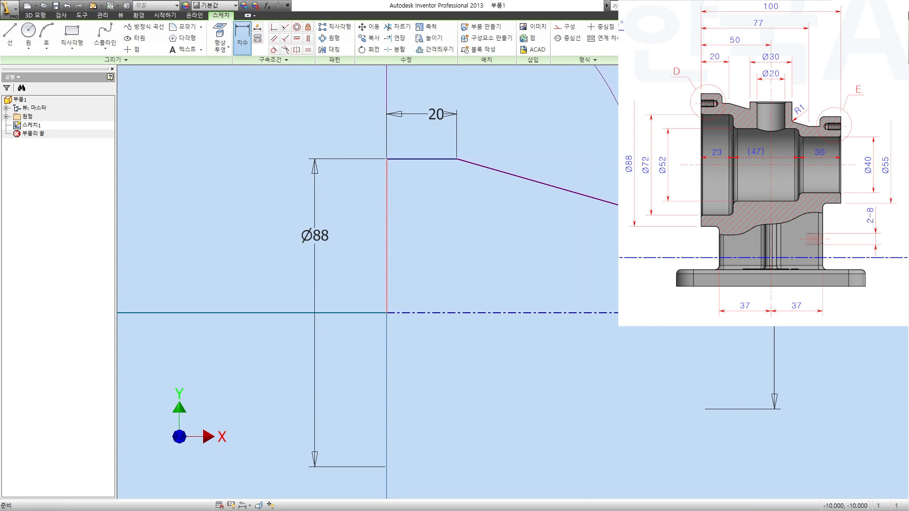
middle_drag(509, 108, 468, 170)
key(Escape)
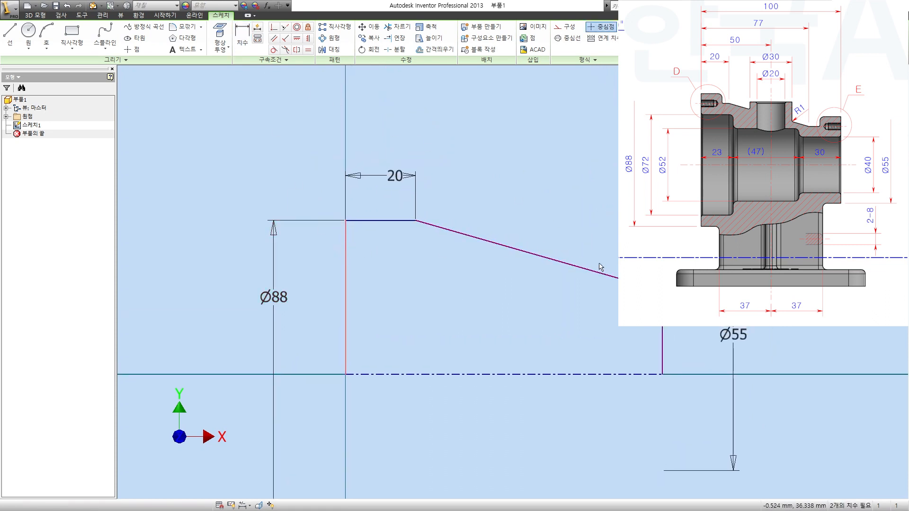
- Dimension the distance from the left vertical edge to the lower end of the sloped line as 77 mm
key(d)
click(345, 259)
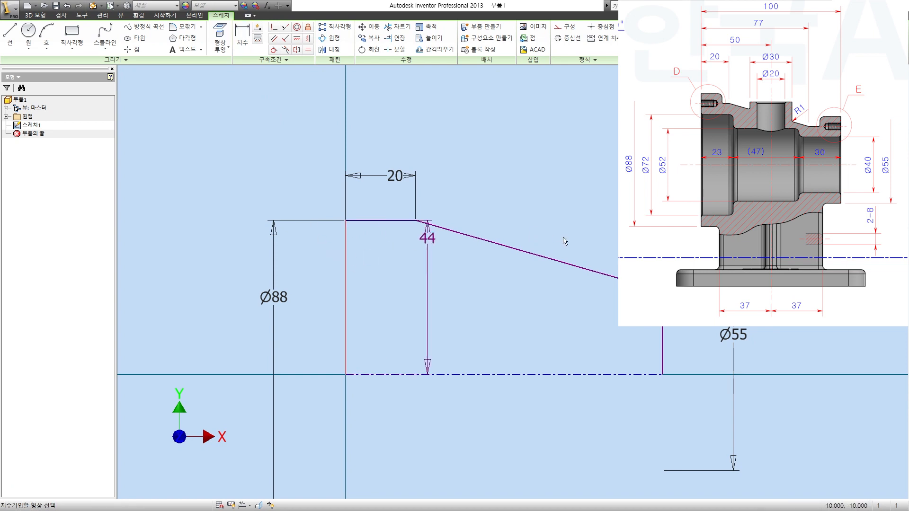
click(618, 278)
click(464, 137)
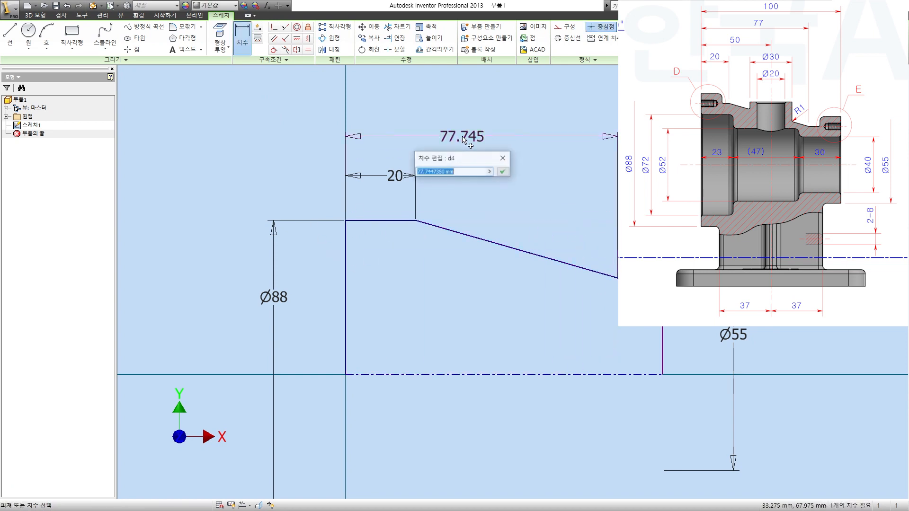
text(7)
key(Return)
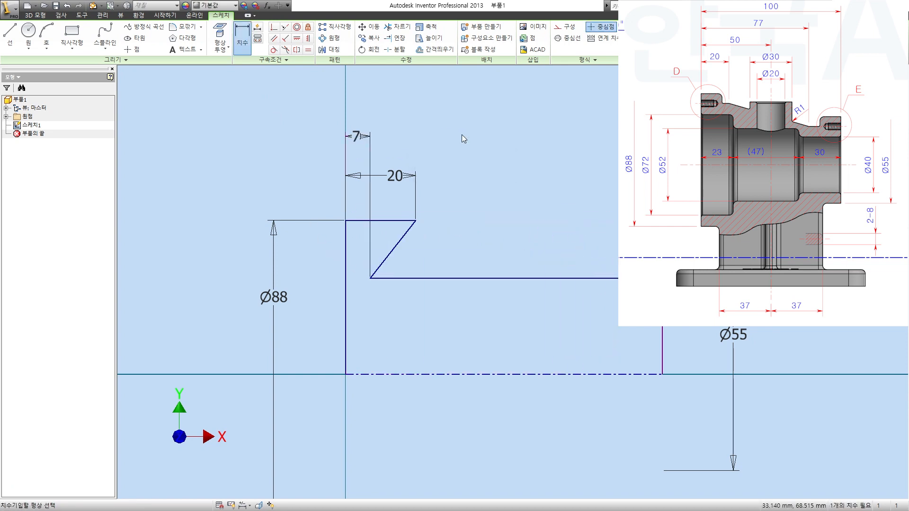
double_click(356, 137)
text(77)
key(Return)
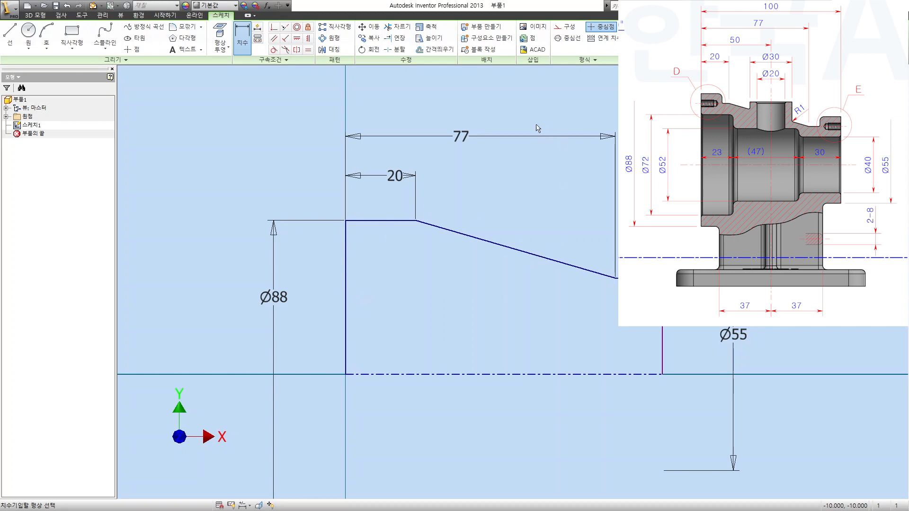
- Dimension the overall distance between the left and right vertical edges as 100 mm
click(345, 280)
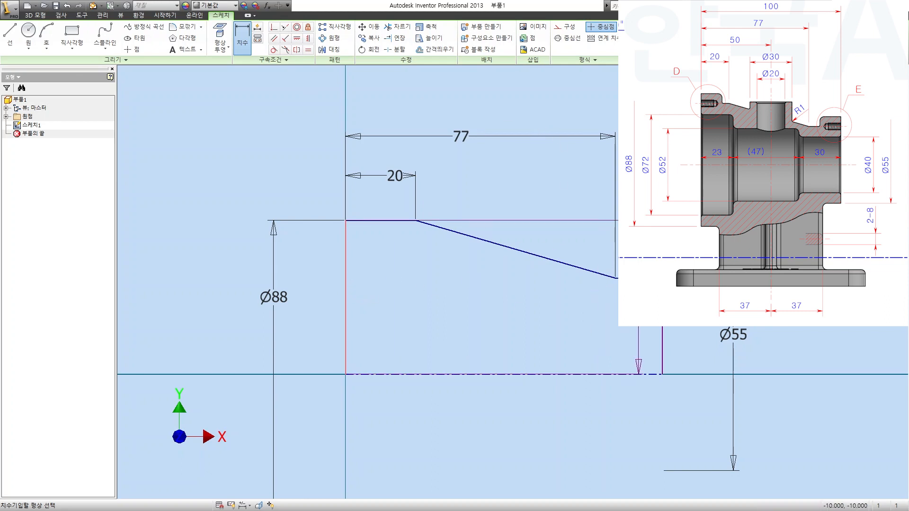
click(661, 360)
click(505, 111)
text(100)
key(Return)
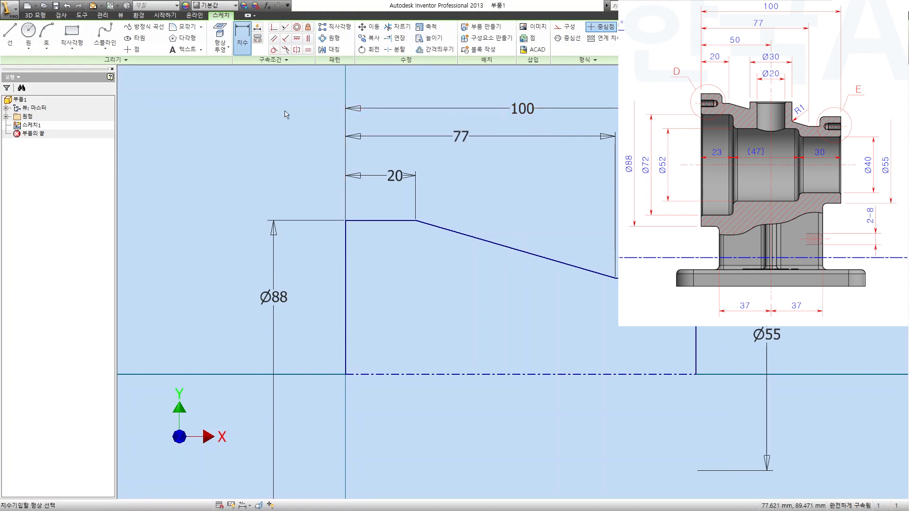
- Draw a three-level stepped bore line from left edge to right edge, with radii of about 30, 17.5 and 11 mm
click(16, 36)
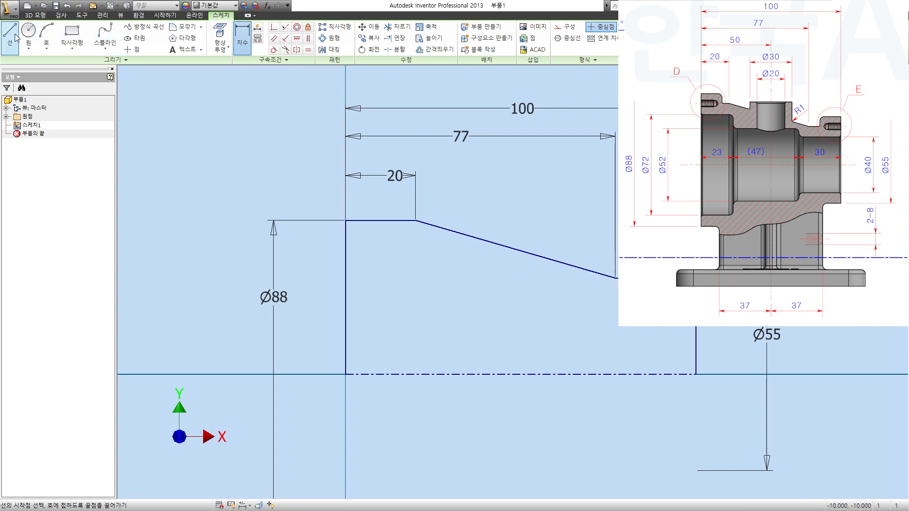
click(346, 269)
click(432, 269)
click(432, 312)
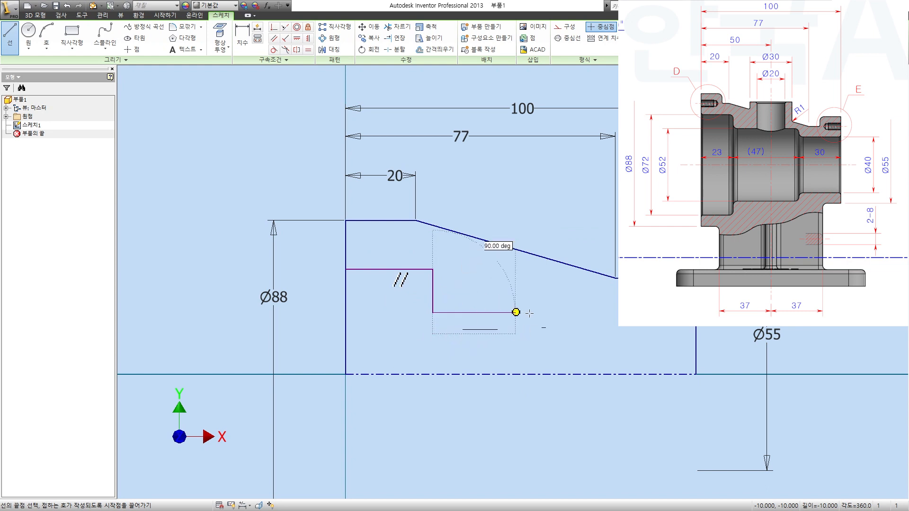
click(551, 313)
click(551, 335)
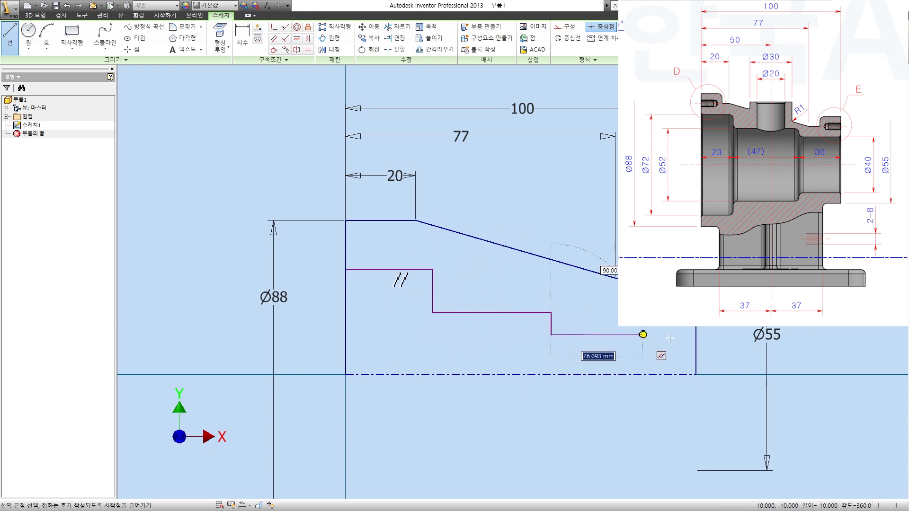
click(696, 335)
key(Escape)
- Dimension the rightmost bore section against the centerline as a 40 mm diameter
key(d)
click(667, 335)
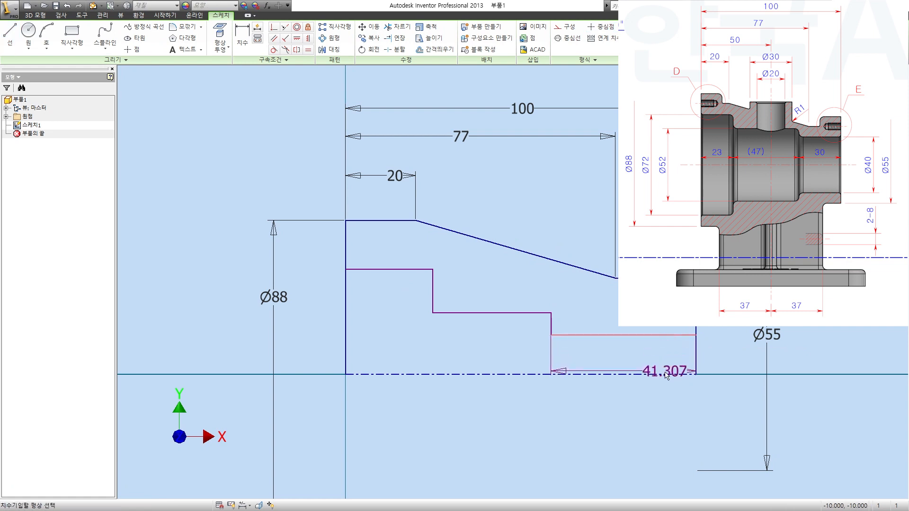
click(664, 375)
click(639, 411)
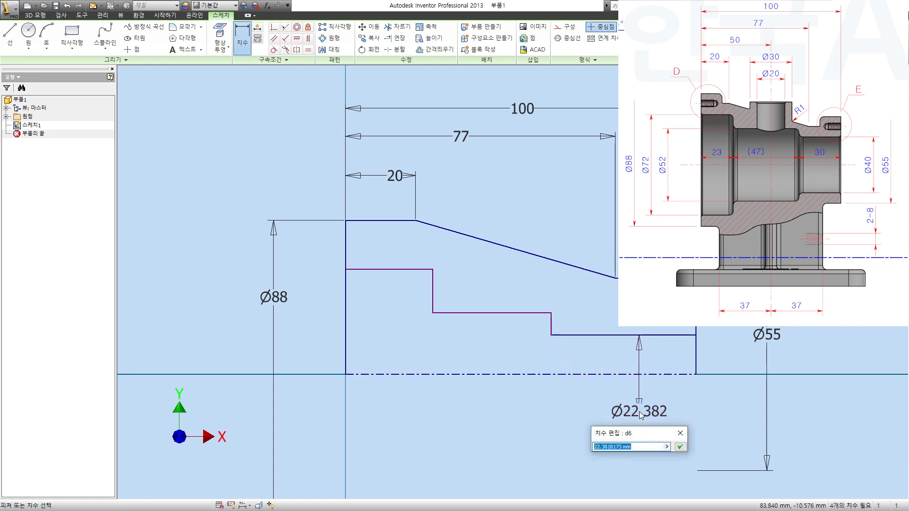
text(40)
key(Return)
- Dimension the middle bore section against the centerline as a 52 mm diameter
click(486, 313)
click(491, 375)
click(488, 402)
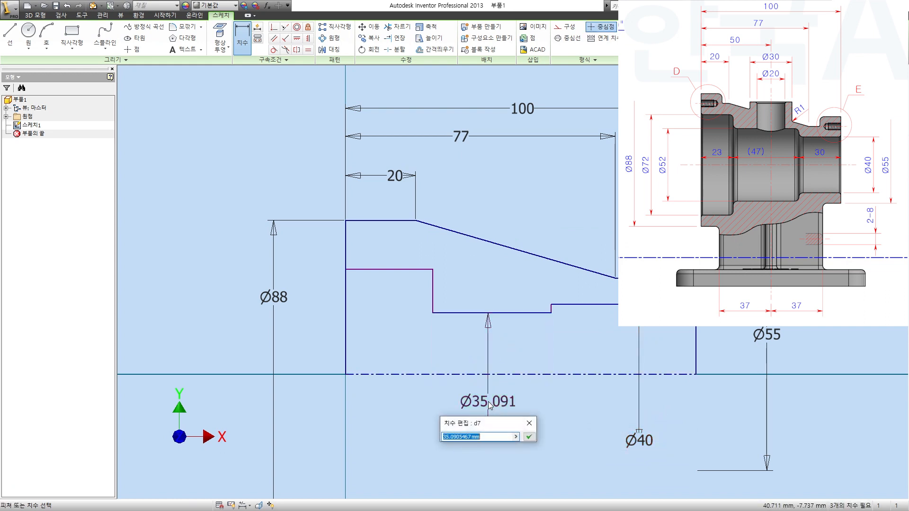
text(52)
key(Return)
- Dimension the leftmost bore section against the centerline as a 72 mm diameter
click(384, 375)
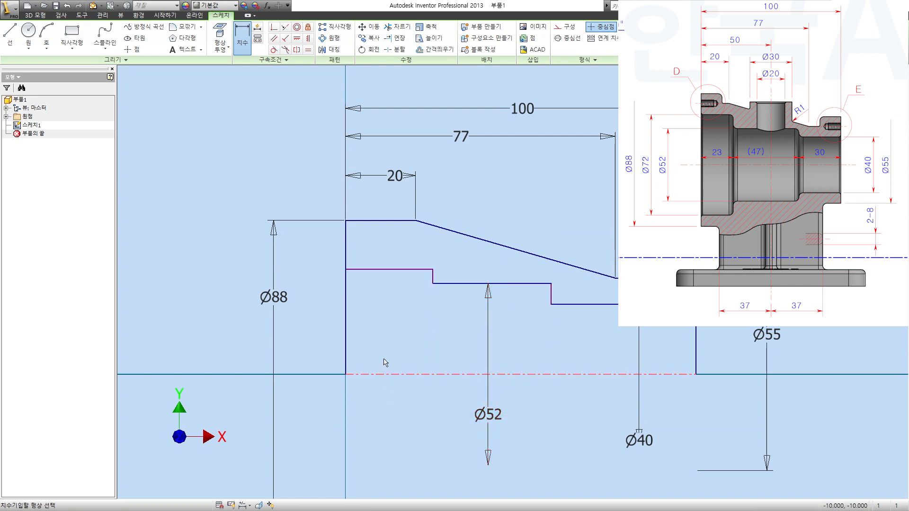
click(386, 269)
click(386, 310)
text(72)
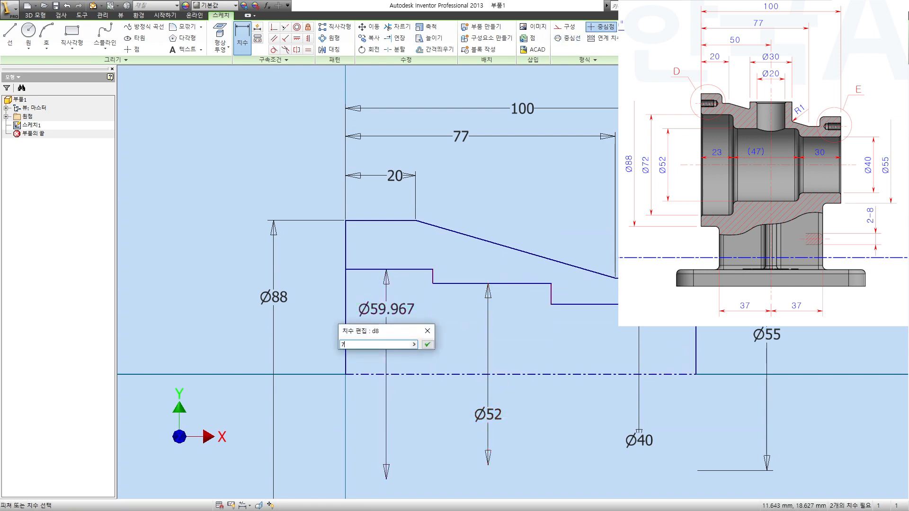
key(Return)
- Set the length of the leftmost bore section to 23 mm
scroll(387, 310, up, 3)
click(431, 194)
click(426, 216)
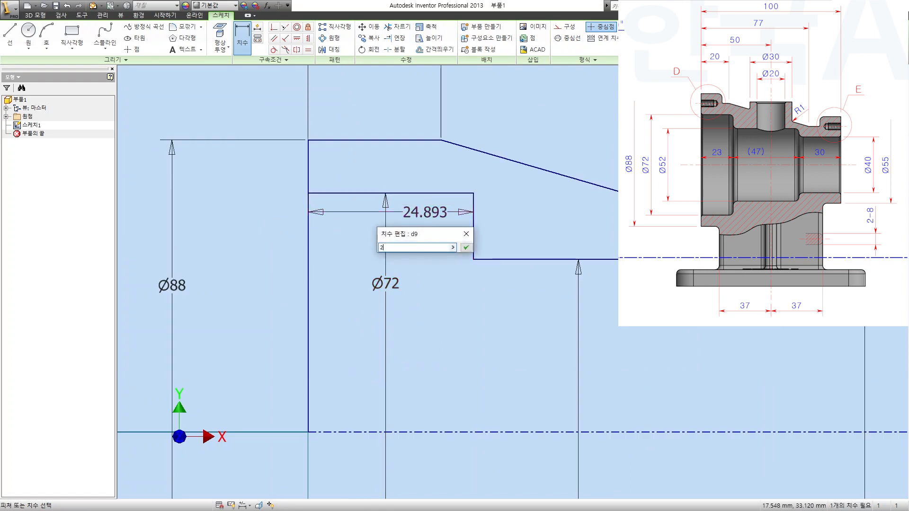
key(Return)
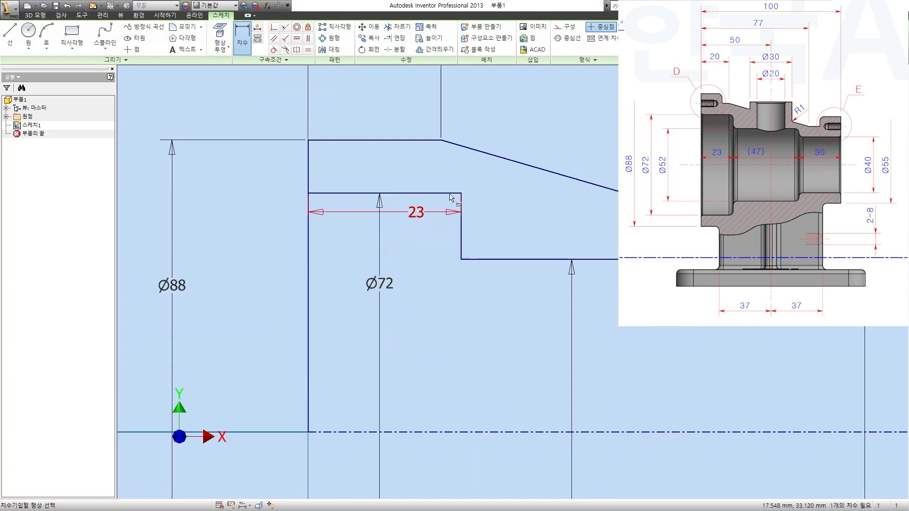
- Set the length of the rightmost bore section to 30 mm and finish the sketch
scroll(522, 222, down, 2)
click(724, 410)
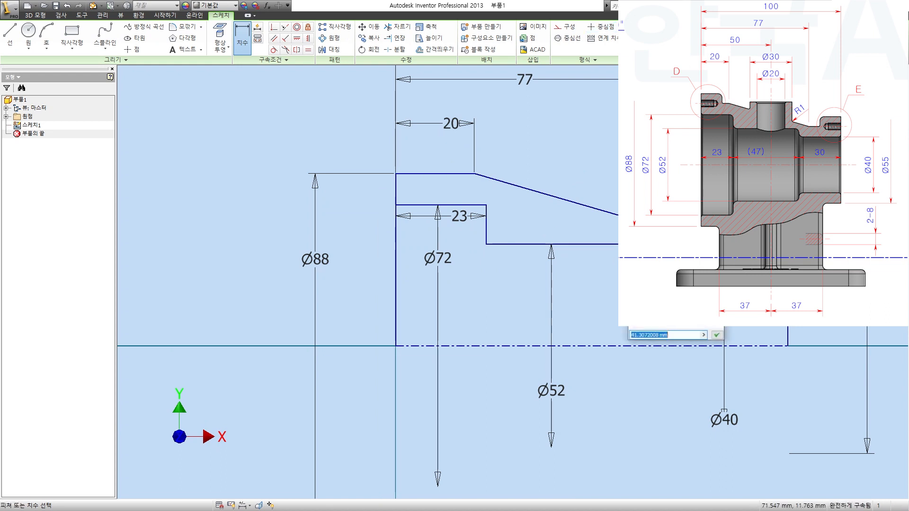
text(30)
key(Return)
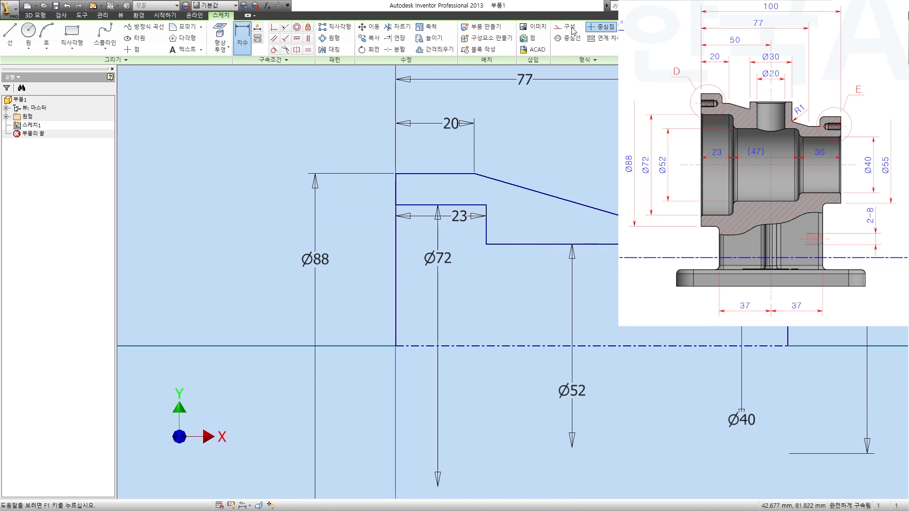
click(636, 36)
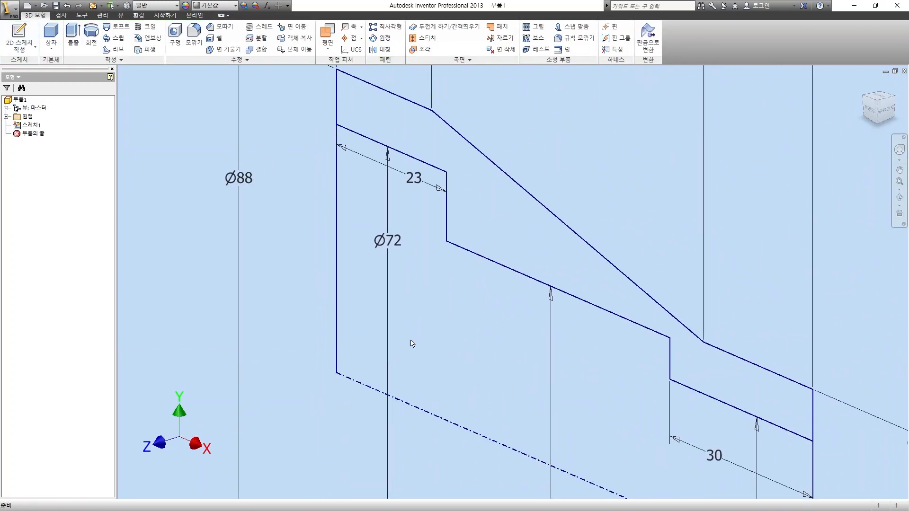
- Revolve the closed half-section profile a full turn around the centerline
key(r)
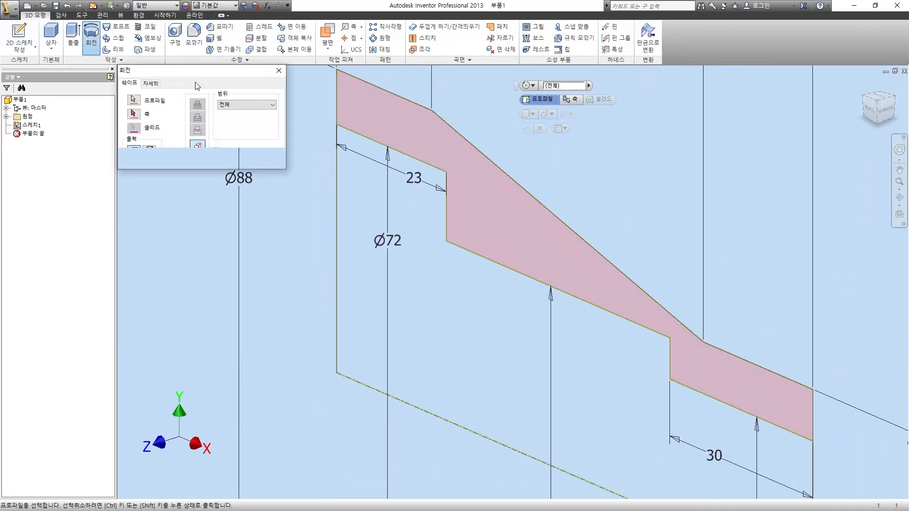
click(381, 393)
click(223, 173)
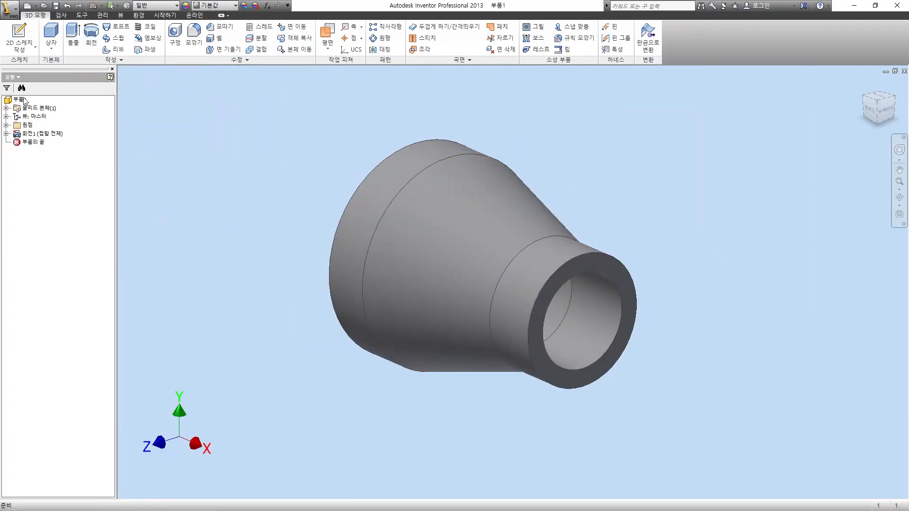
- Create a work plane offset -87 mm from the origin XZ plane
click(327, 36)
click(331, 85)
click(6, 125)
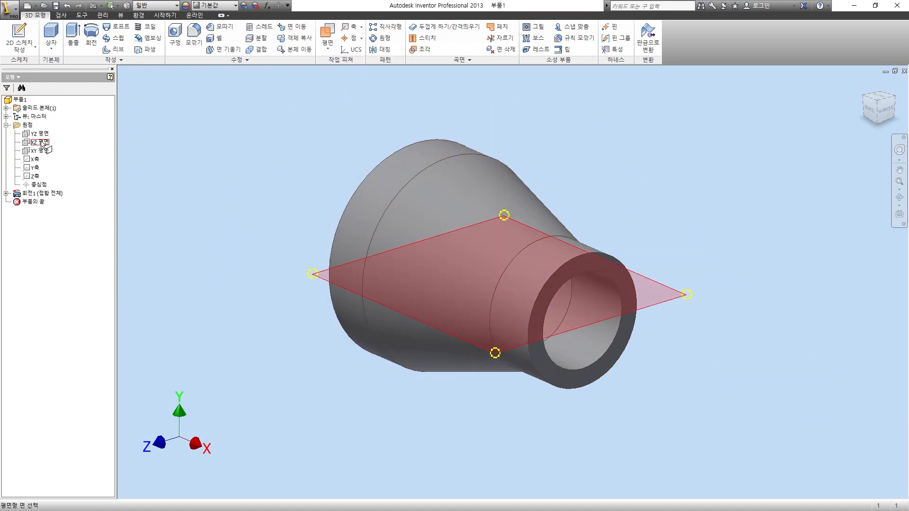
click(41, 143)
click(41, 143)
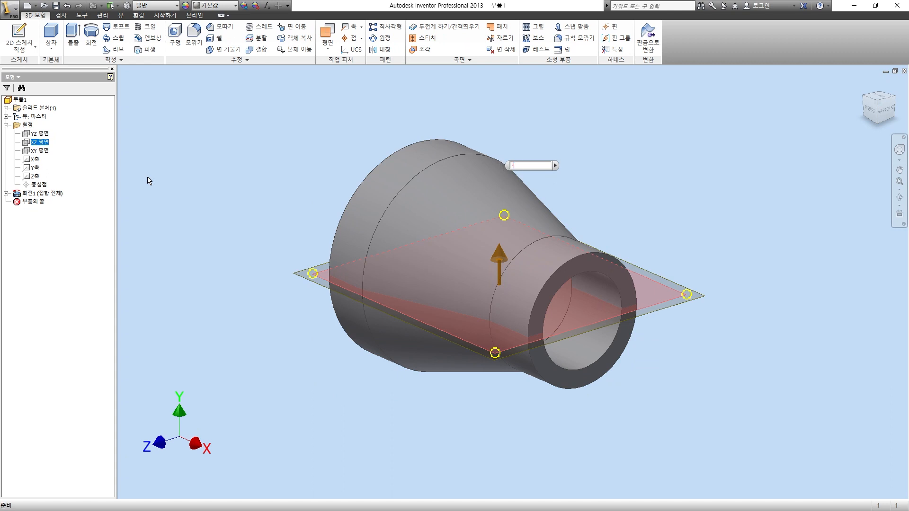
text(-87)
key(Return)
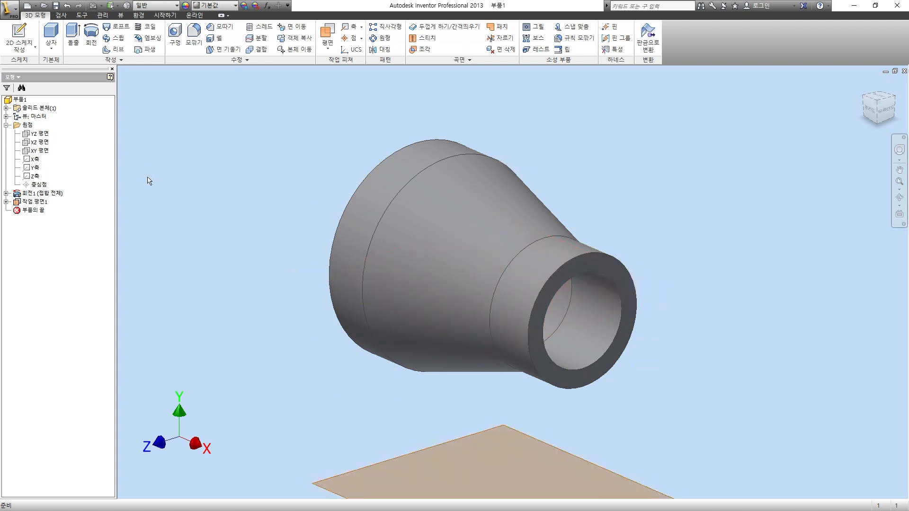
- Start a sketch on the offset work plane and draw a rectangle about 148 by 114 mm around the revolved body
click(19, 37)
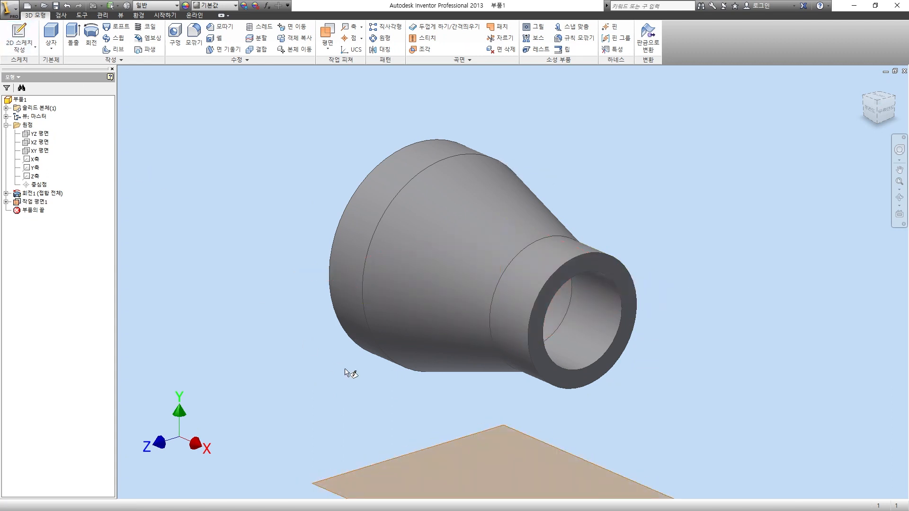
click(416, 454)
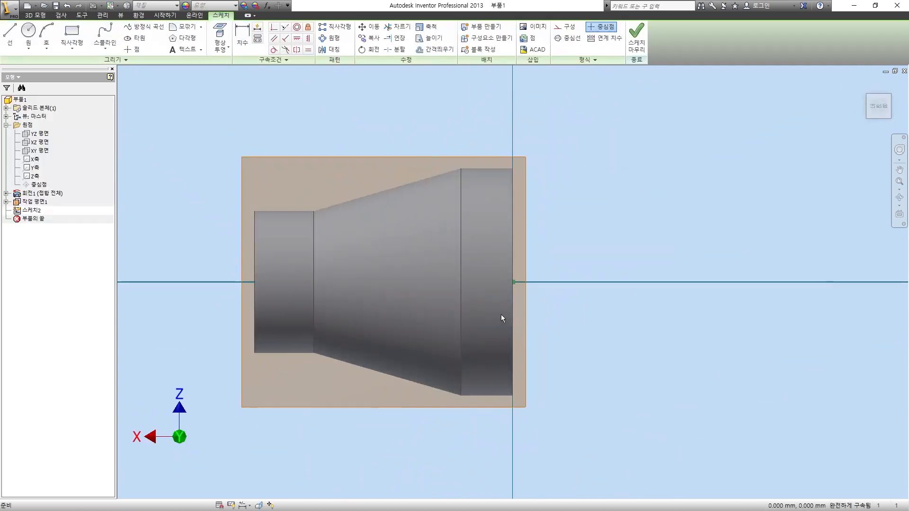
click(71, 33)
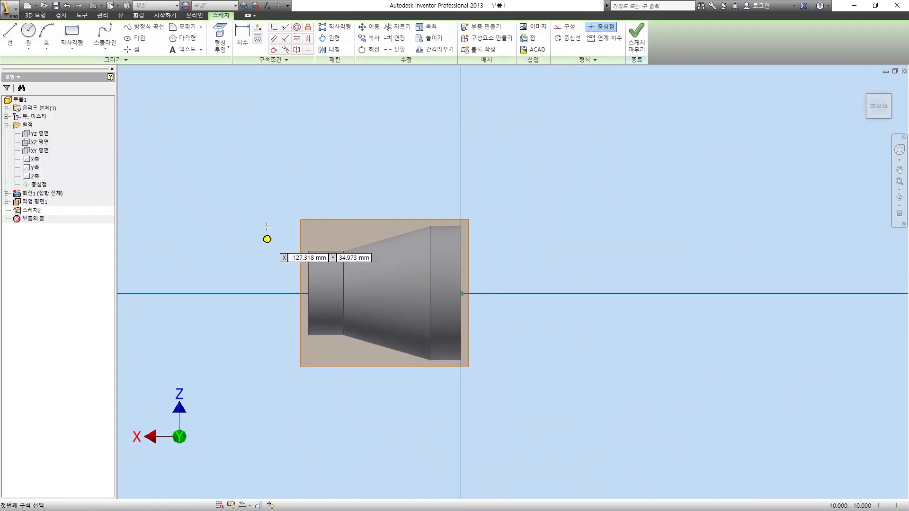
click(269, 203)
click(495, 377)
key(Escape)
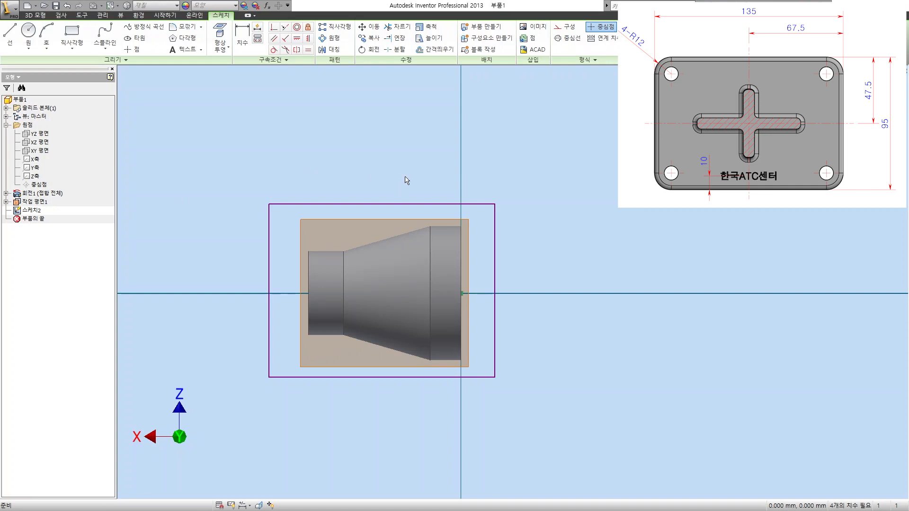
- Project the two outer end edges of the revolved body into the base sketch
key(d)
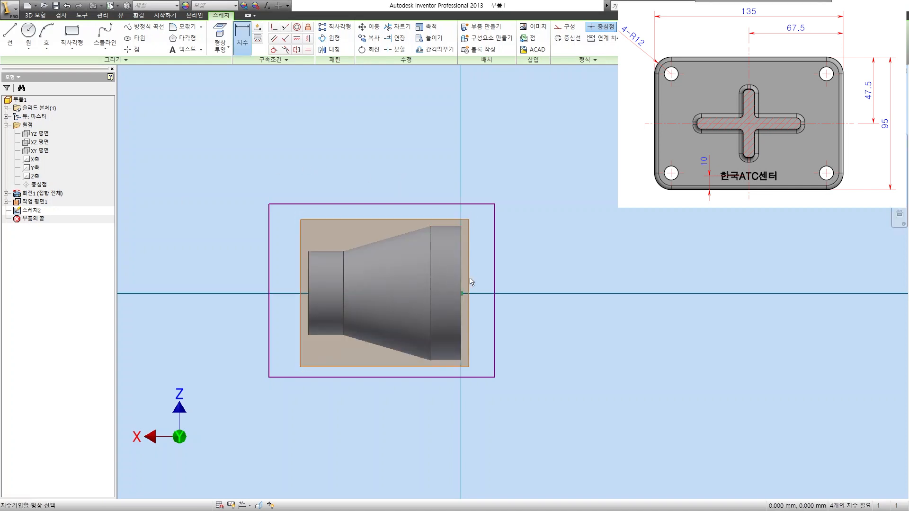
click(220, 38)
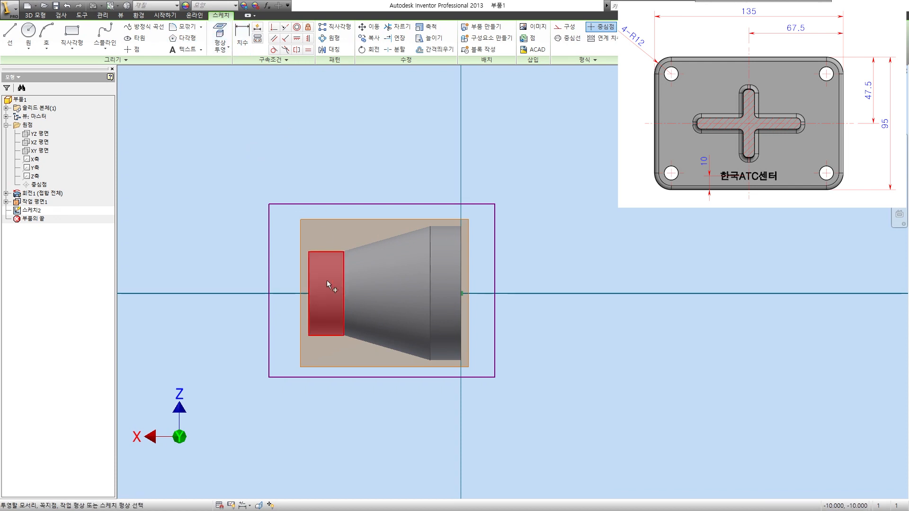
click(460, 268)
click(314, 277)
- Draw a horizontal line joining the midpoints of the projected end edges, plus a perpendicular line about 21 mm long from its midpoint
key(l)
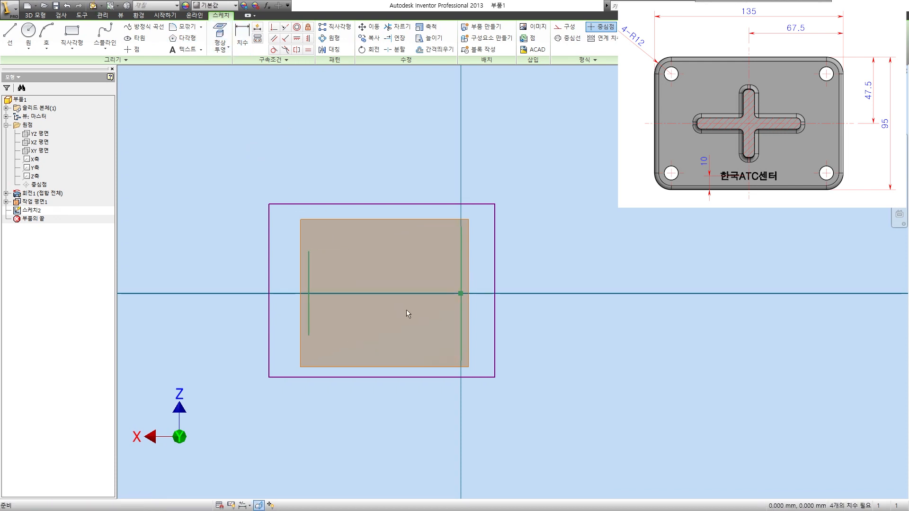
click(462, 293)
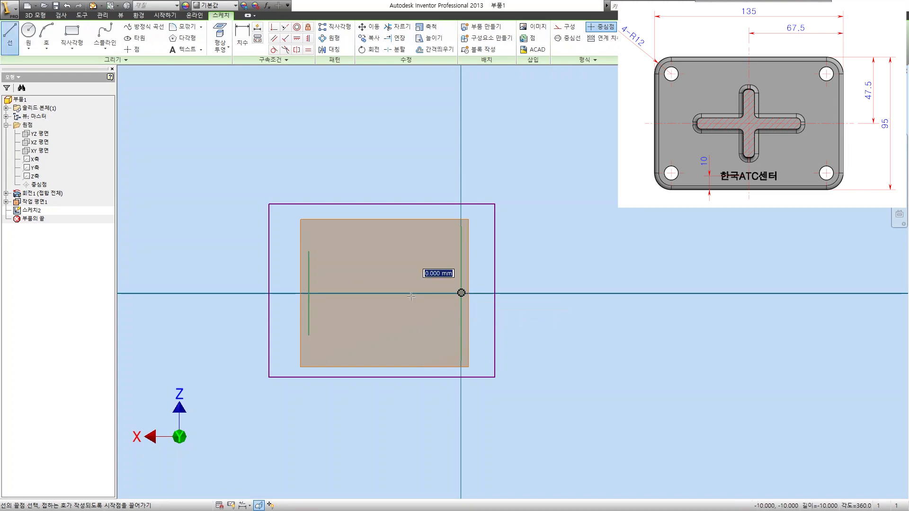
double_click(308, 293)
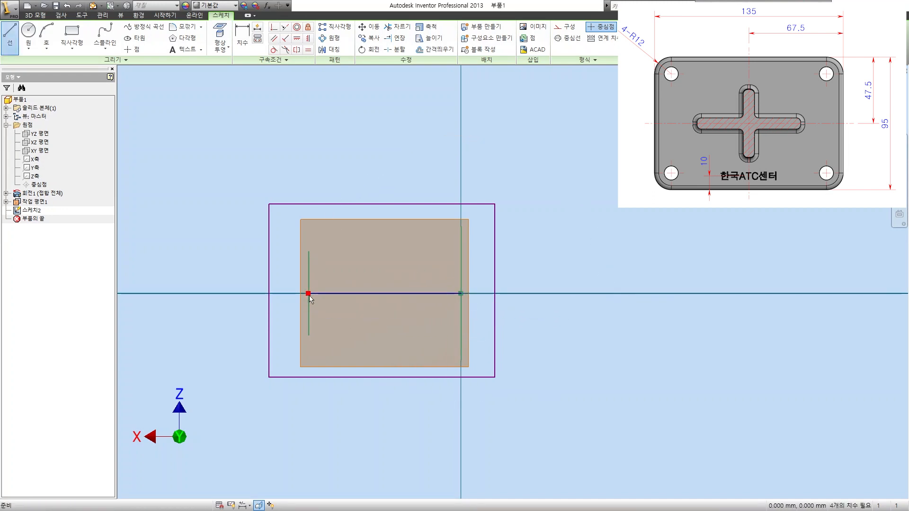
click(385, 293)
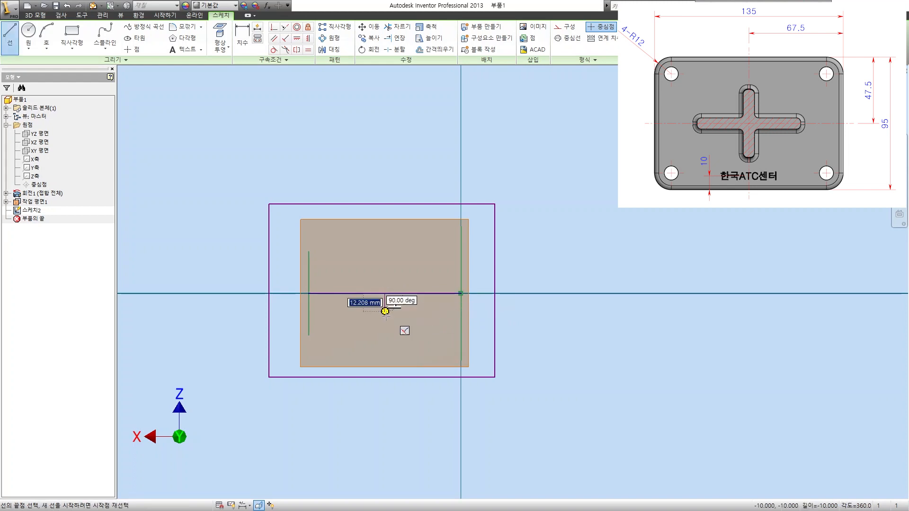
double_click(385, 325)
- Dimension the distance from the short vertical line to the rectangle's right side as 67.5 mm
key(d)
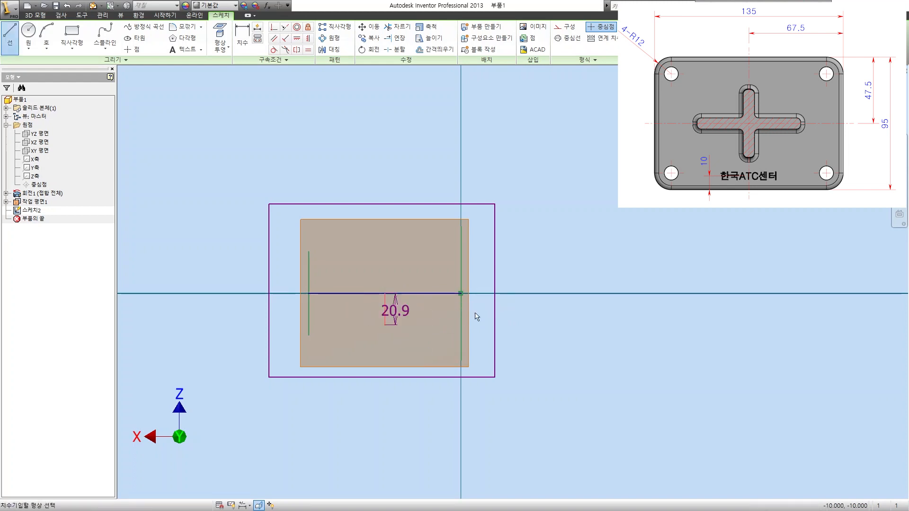
click(495, 320)
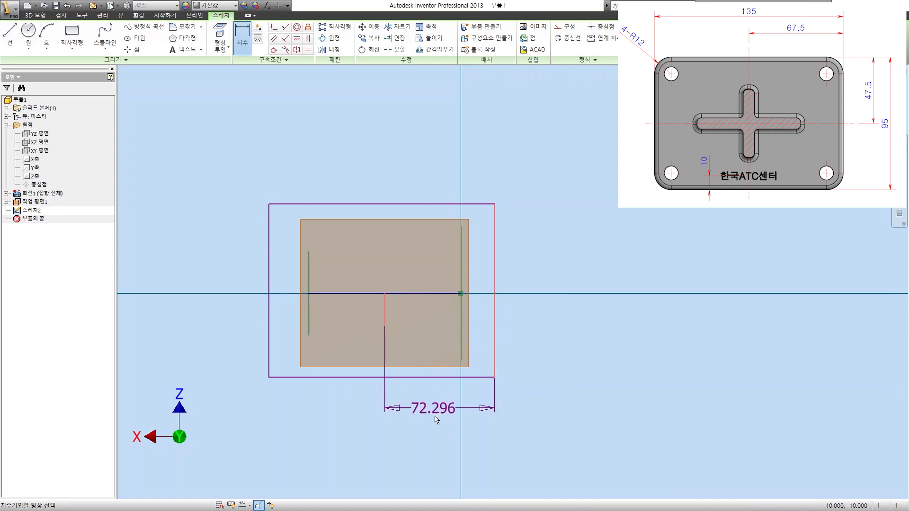
click(434, 416)
text(67.5)
key(Return)
- Set the overall width of the base rectangle to 135 mm
click(377, 379)
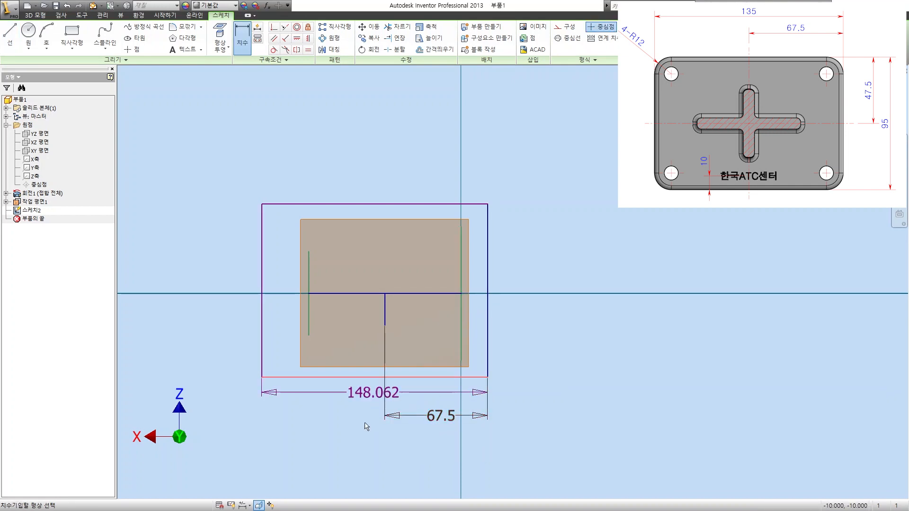
click(362, 438)
text(135)
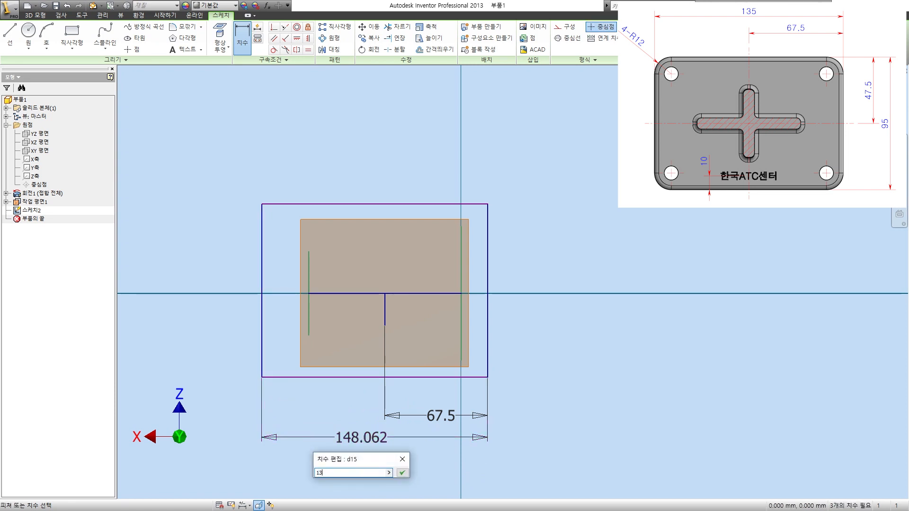
key(Return)
- Dimension the distance from the horizontal midline to the rectangle's lower edge as 47.5 mm
click(452, 294)
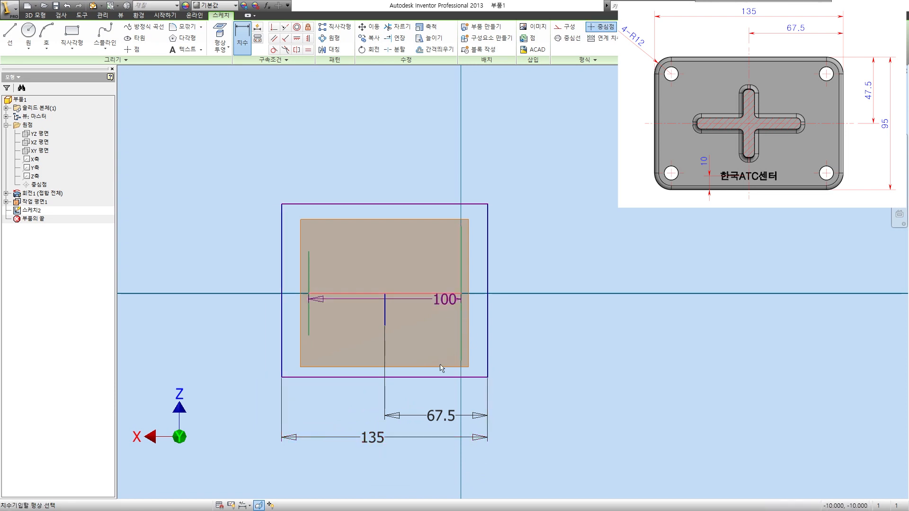
key(Escape)
key(d)
click(446, 377)
click(440, 294)
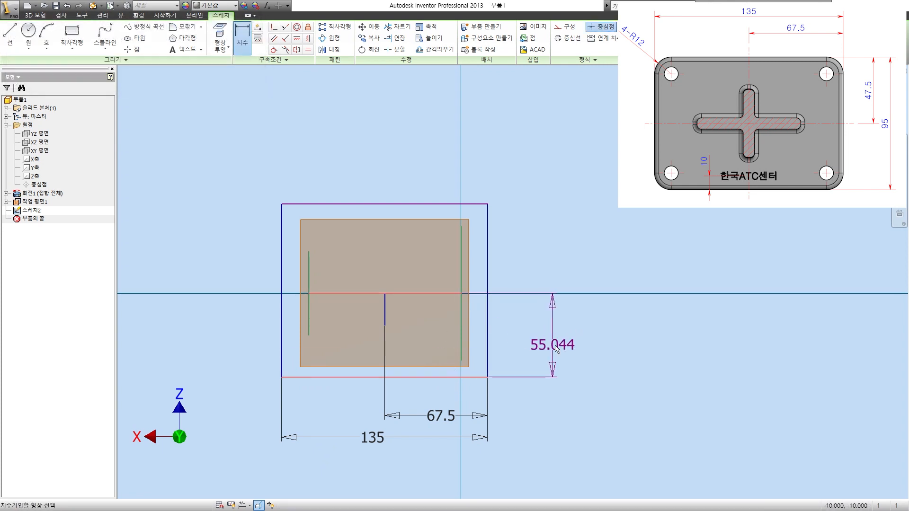
click(556, 349)
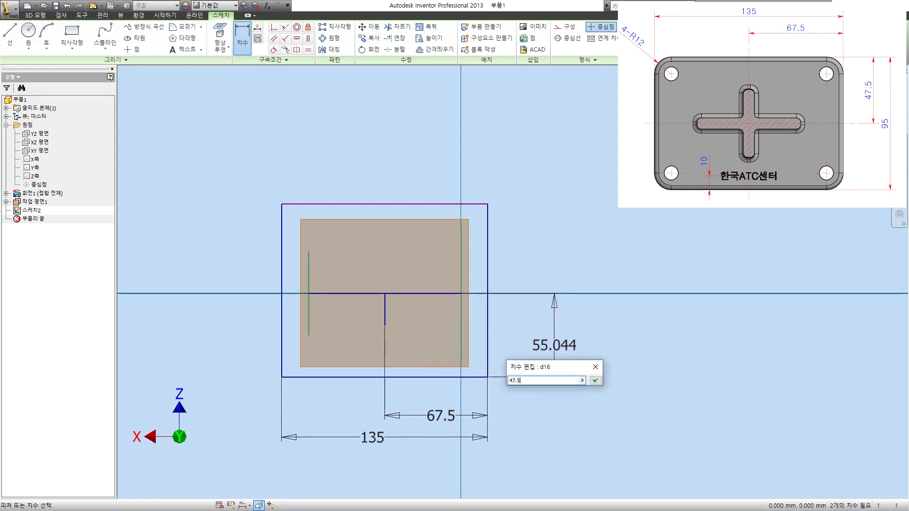
key(Return)
- Set the overall height of the base rectangle to 95 mm and finish the sketch
click(489, 258)
click(591, 266)
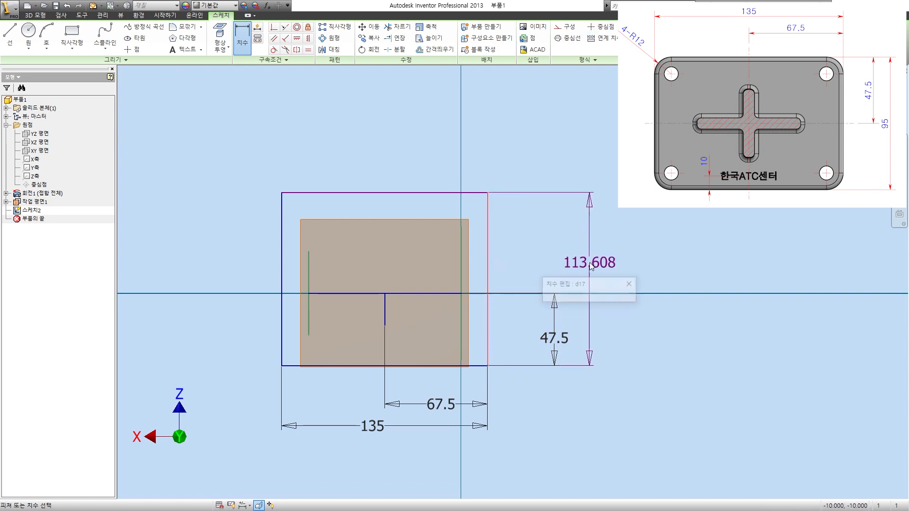
key(Return)
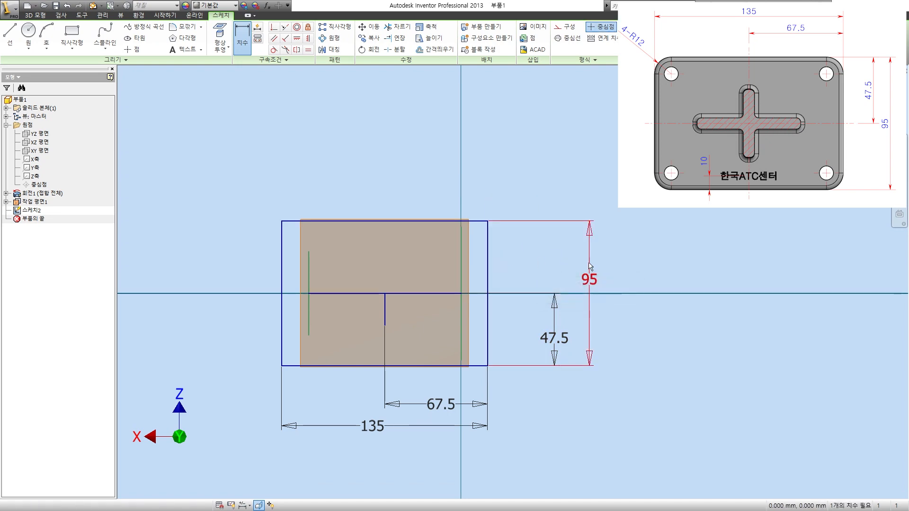
key(F6)
key(s)
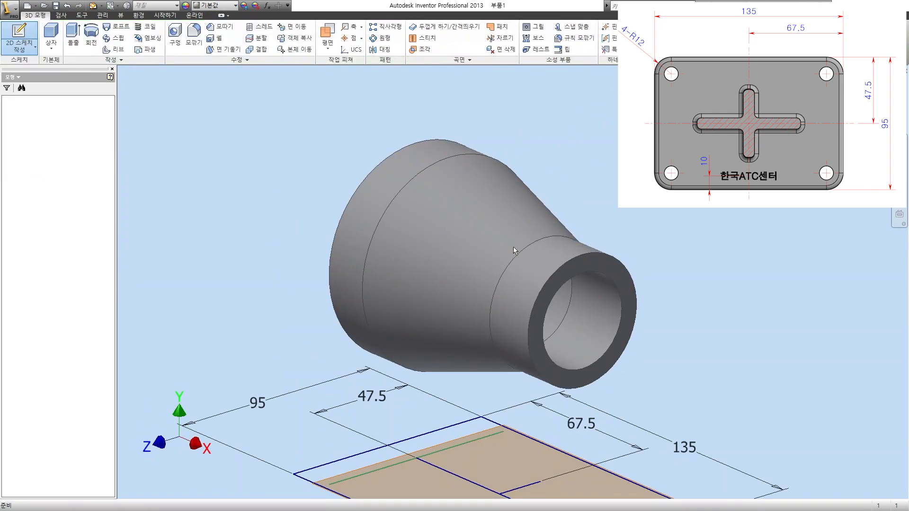
- Extrude the base rectangle 12 mm upward as a joined plate
scroll(514, 253, down, 3)
key(e)
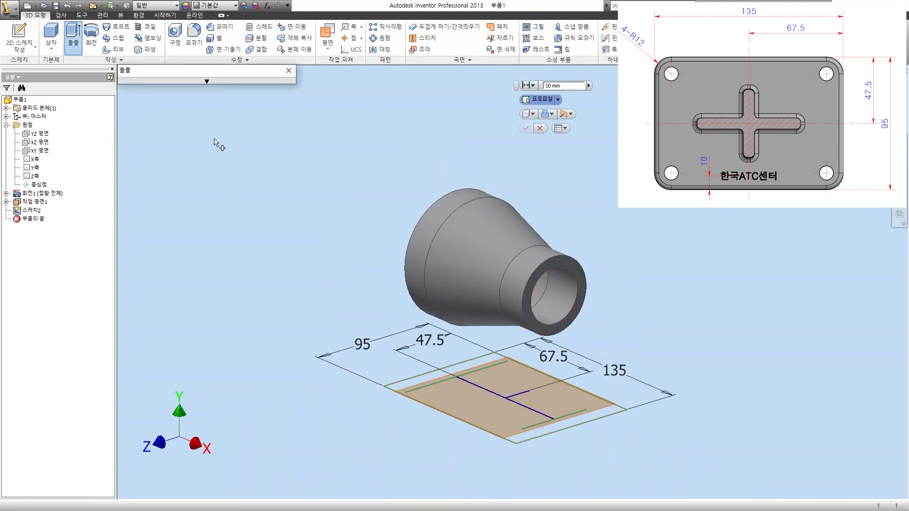
click(447, 390)
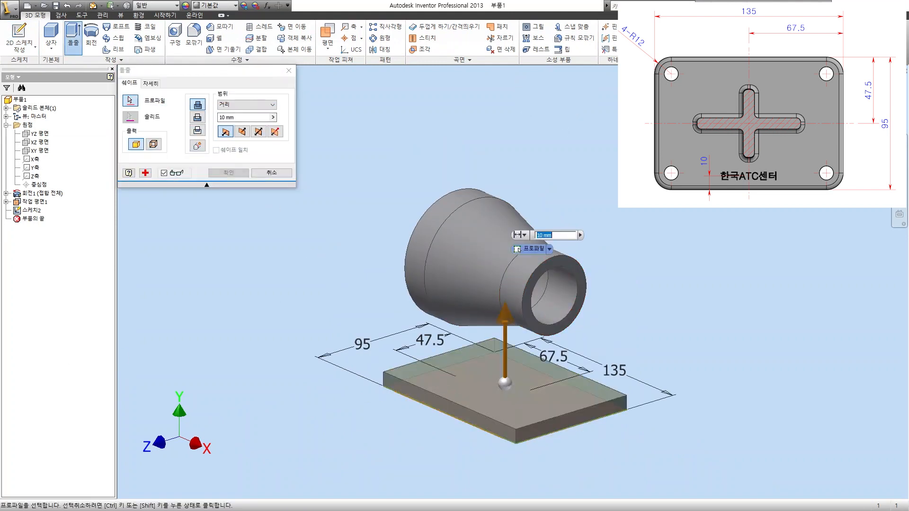
text(12)
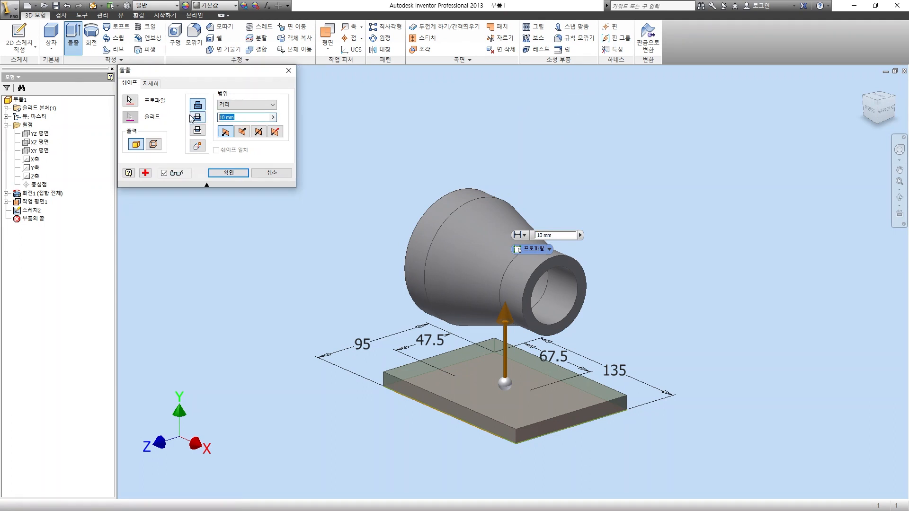
click(228, 174)
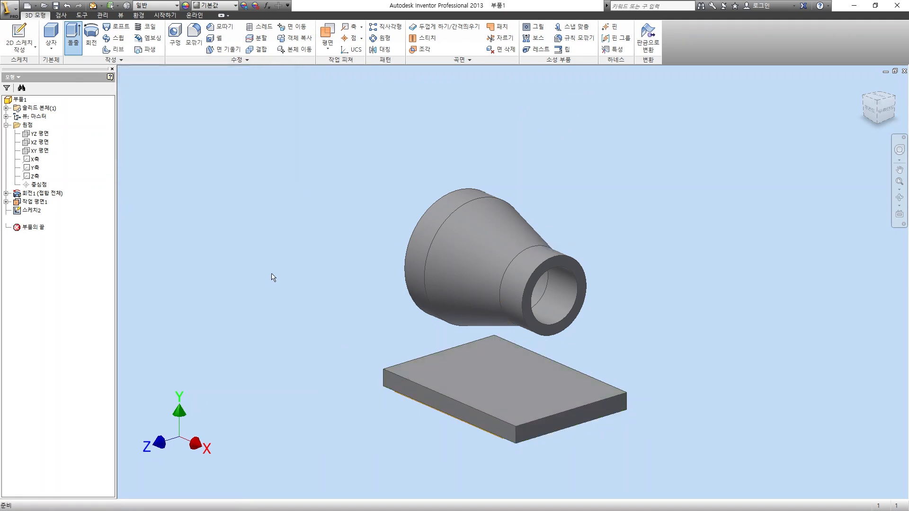
- Create a work plane offset -50 mm from the annular face at the small end of the revolved body
middle_drag(266, 277, 185, 245)
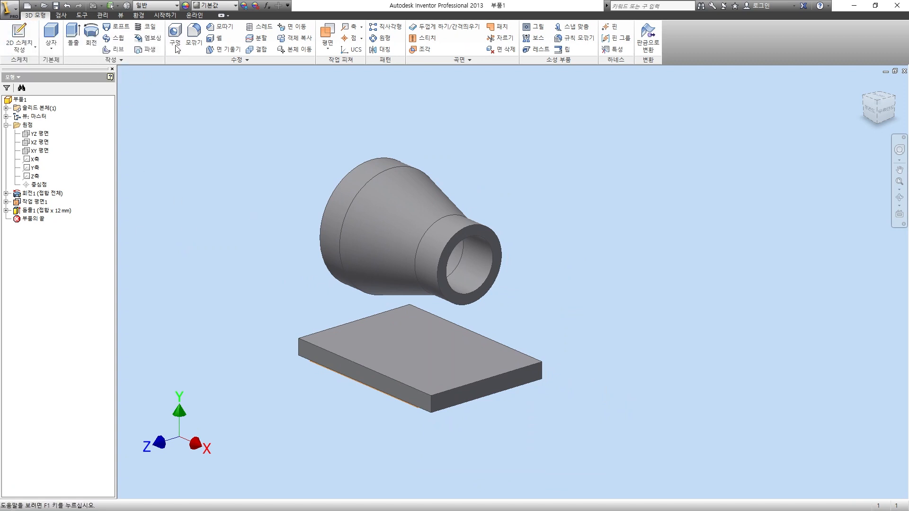
click(327, 47)
click(365, 87)
click(490, 235)
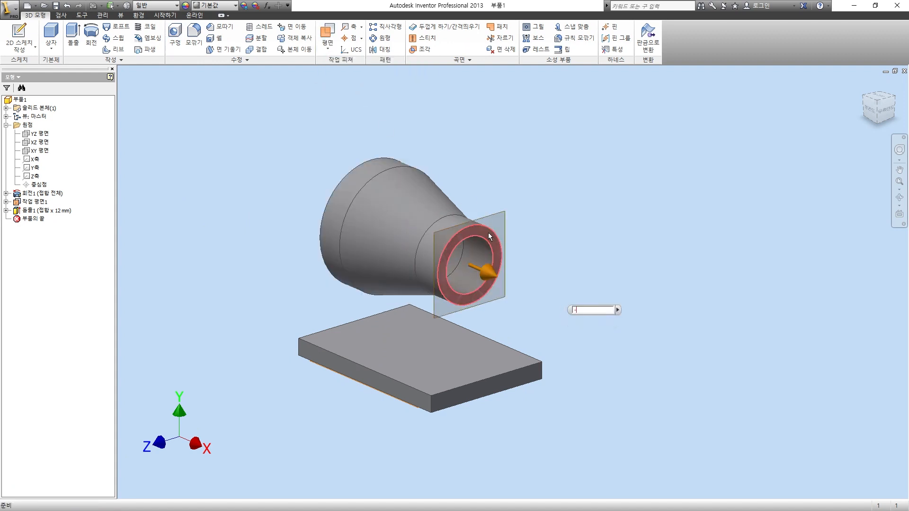
text(-50)
key(Return)
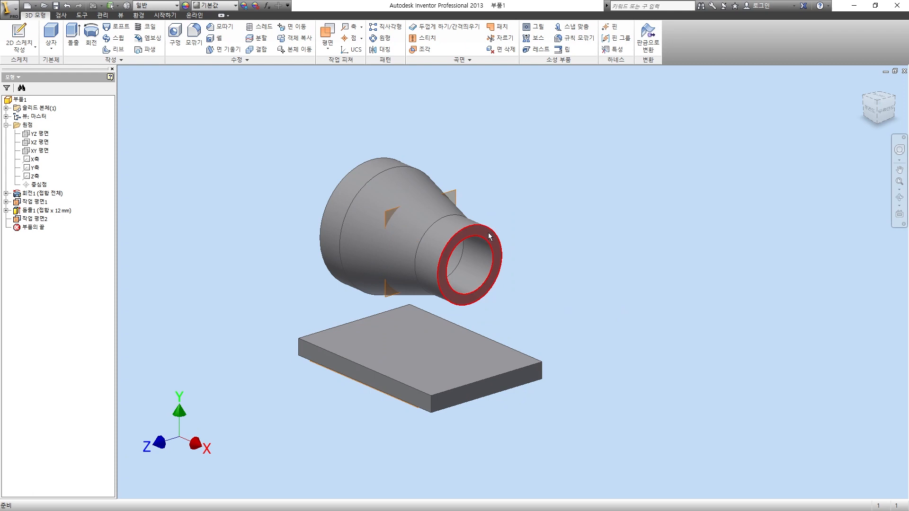
- Start a sketch on the offset work plane and project the bore circle and the base plate's top edge into it
key(s)
click(394, 301)
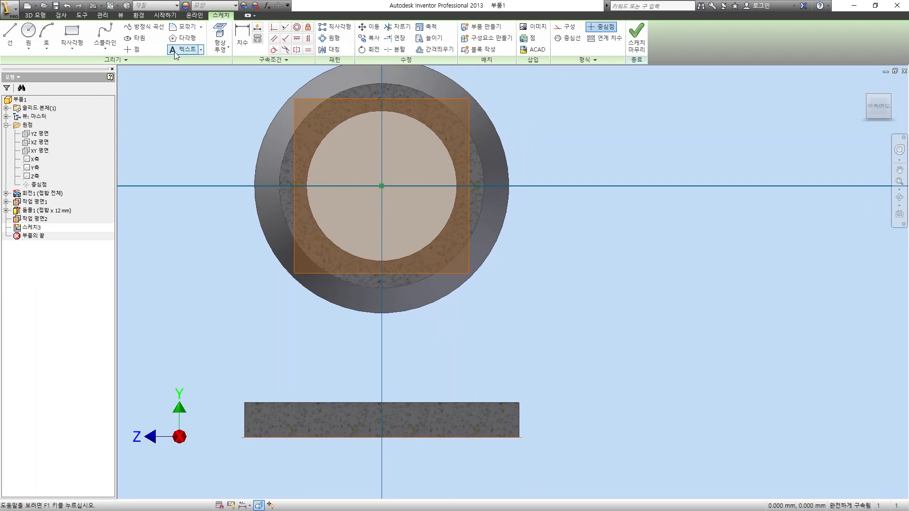
click(217, 39)
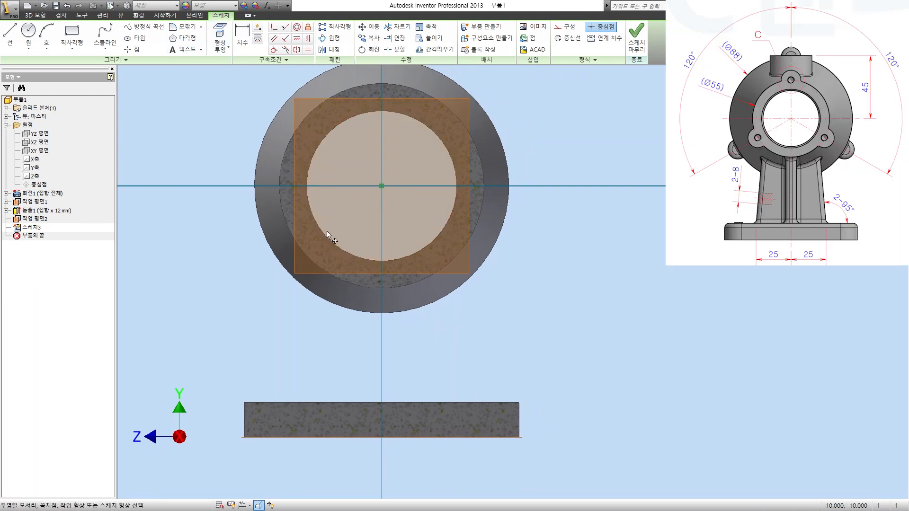
click(331, 241)
click(11, 34)
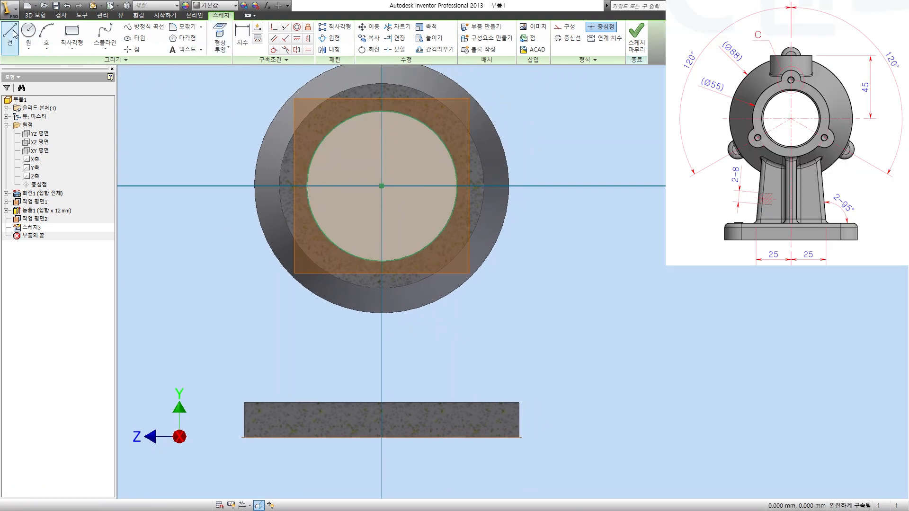
click(215, 29)
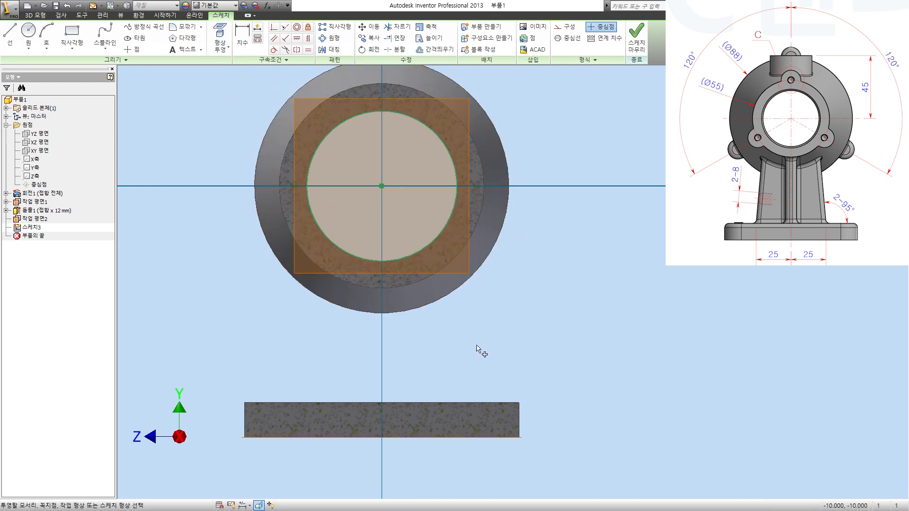
click(456, 402)
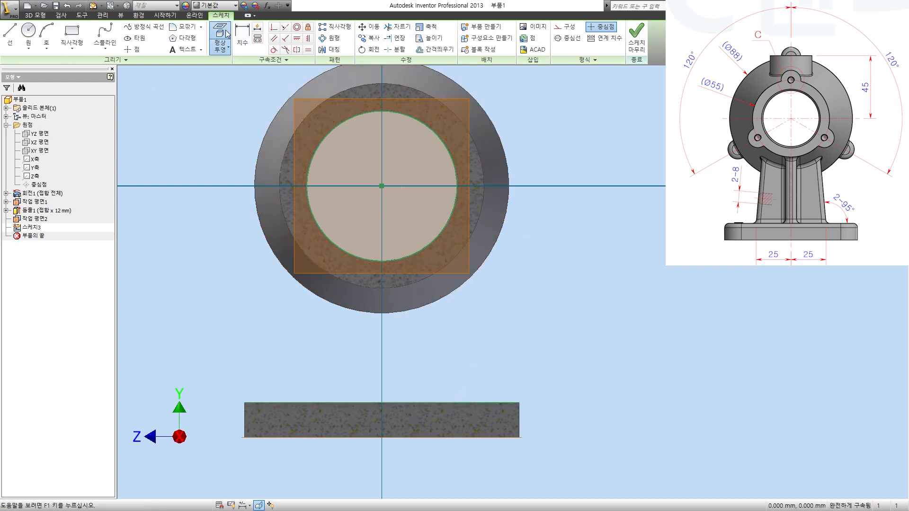
- Draw two slanted lines spreading downward from inside the bore circle to below the plate's top edge, one per side of the vertical axis
click(11, 34)
click(429, 205)
double_click(487, 429)
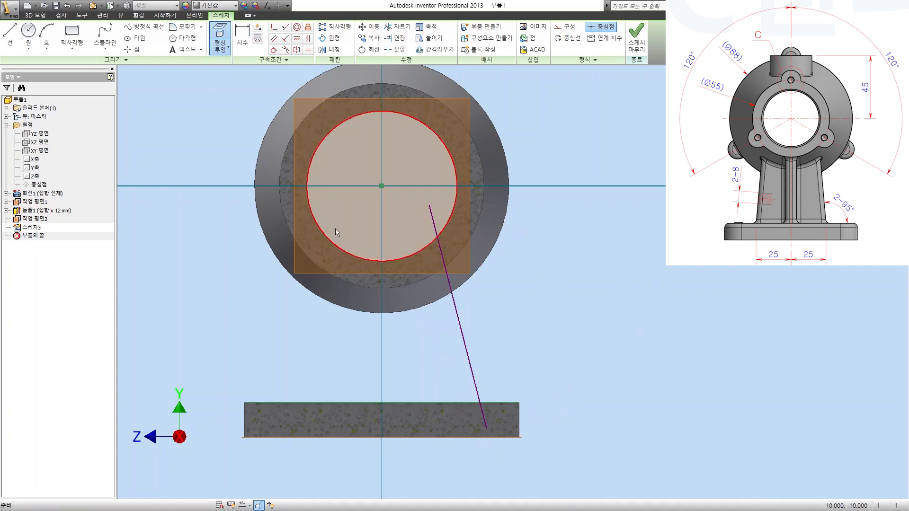
click(354, 209)
double_click(293, 425)
- Trim both slanted lines to the projected plate edge below and the bore circle above
key(x)
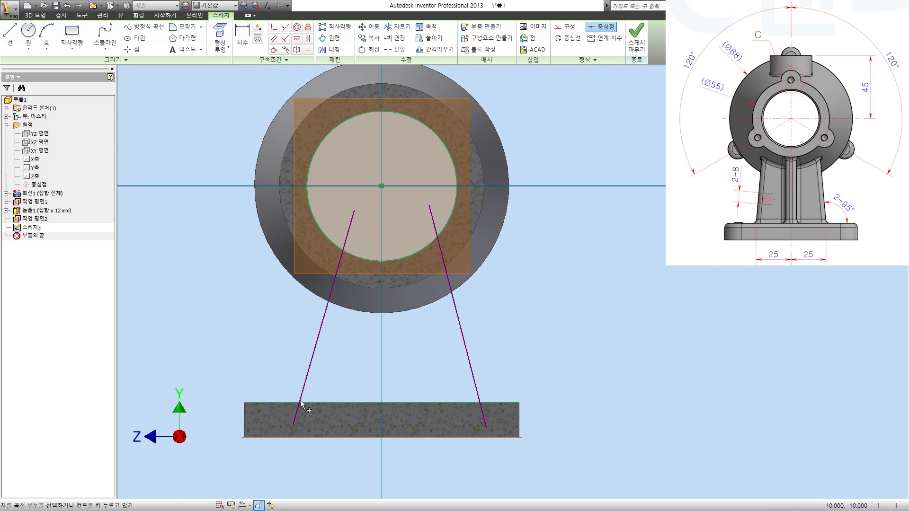
drag(518, 415, 270, 414)
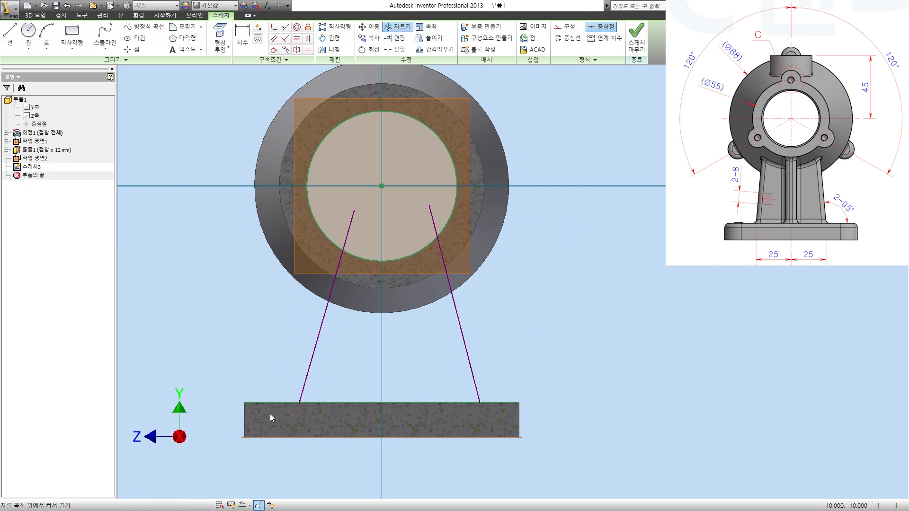
click(434, 220)
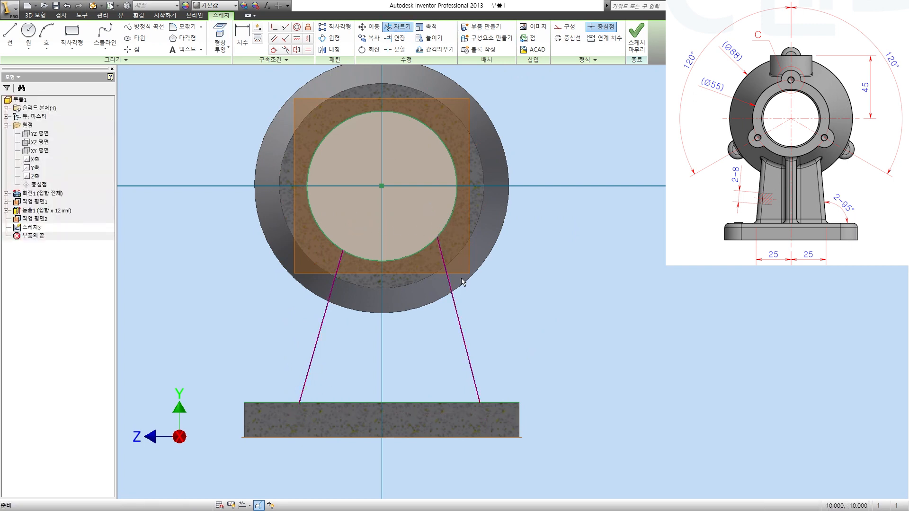
- Dimension the lower ends of both slanted lines 25 mm from the vertical centre axis
drag(502, 337, 513, 257)
key(d)
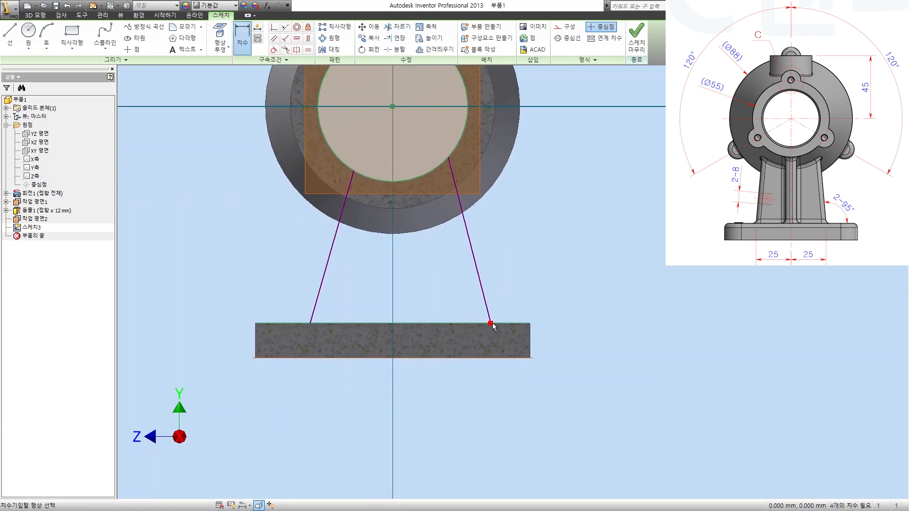
click(392, 106)
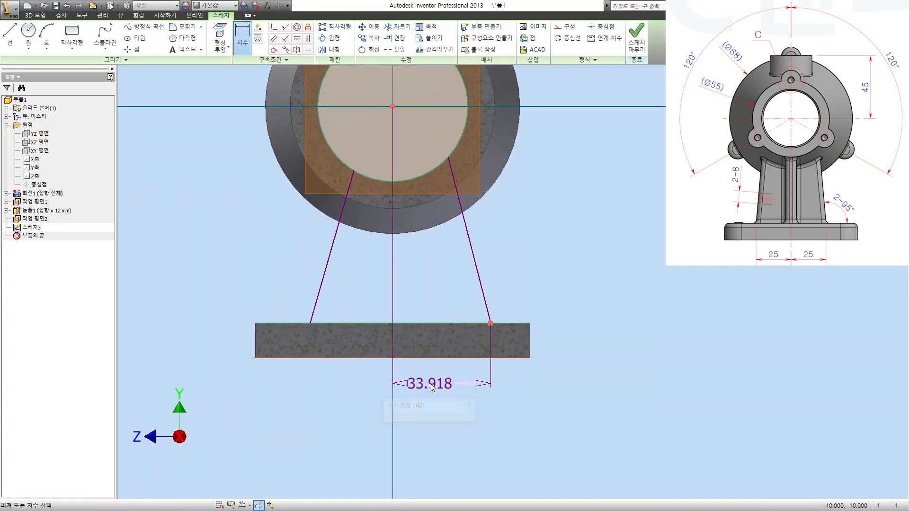
click(430, 384)
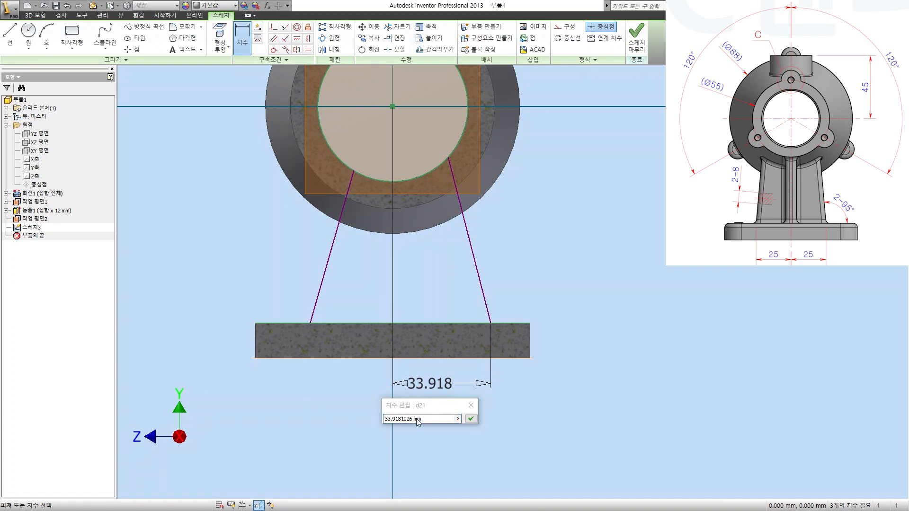
text(25)
key(Return)
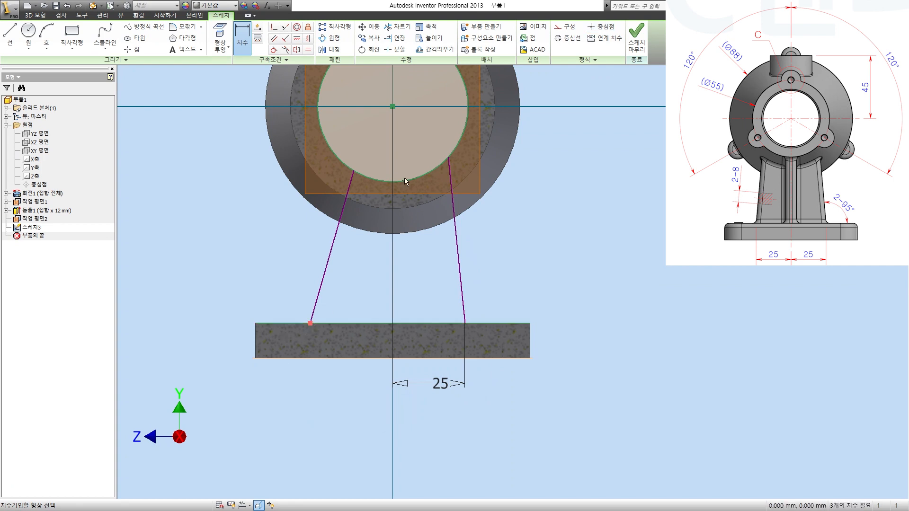
click(336, 377)
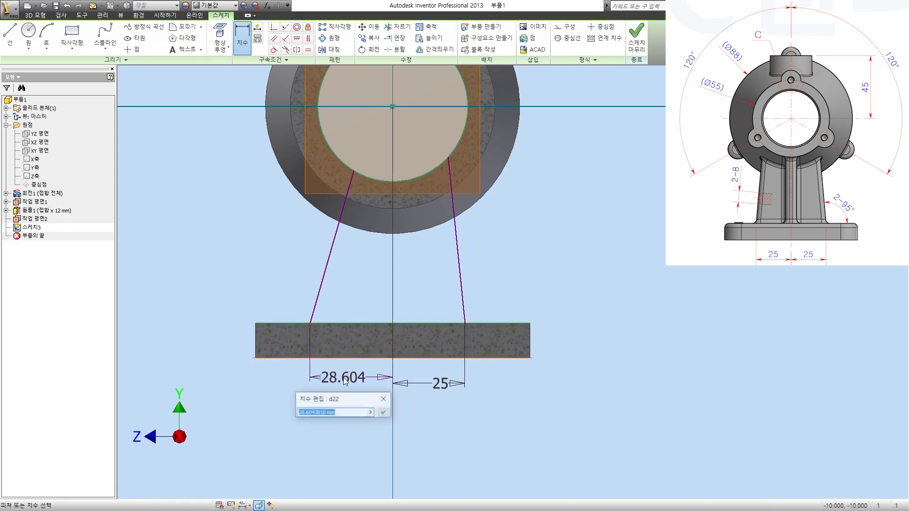
text(25)
key(Return)
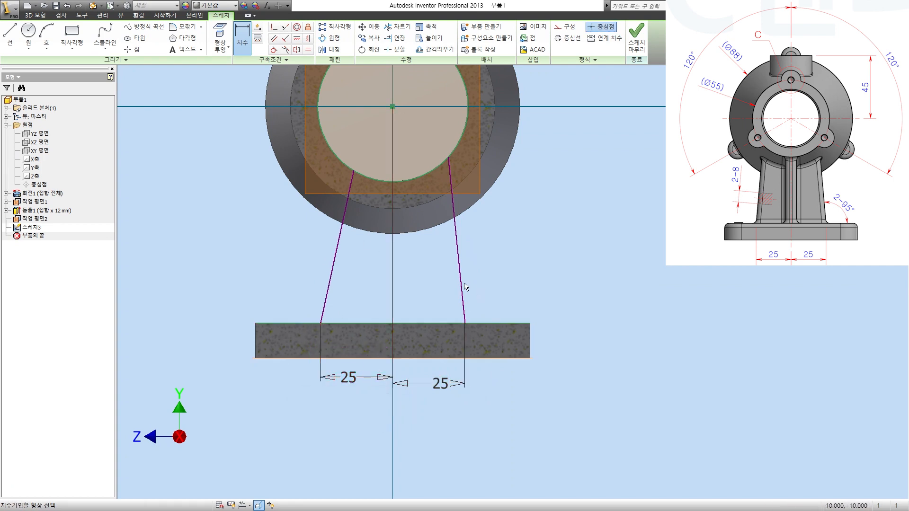
- Set the outer angle between each slanted line and the plate's top edge to 95° and finish the sketch
click(512, 285)
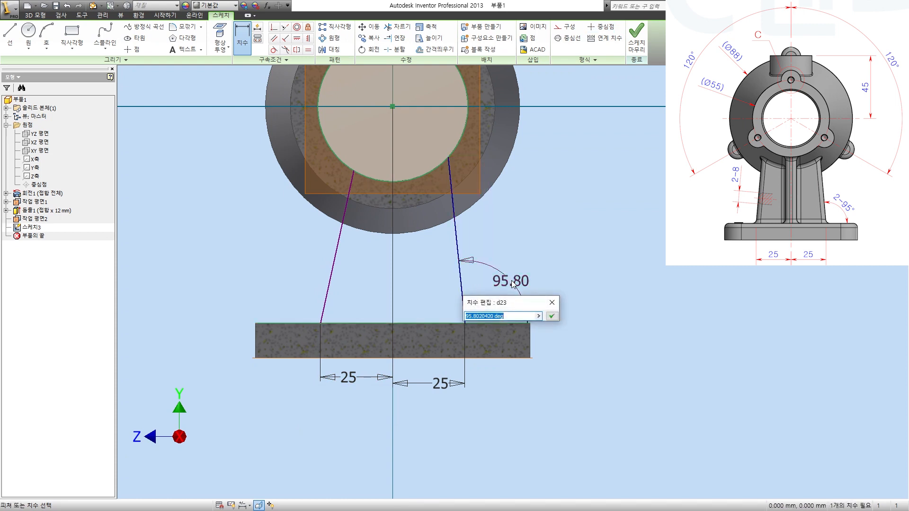
key(Return)
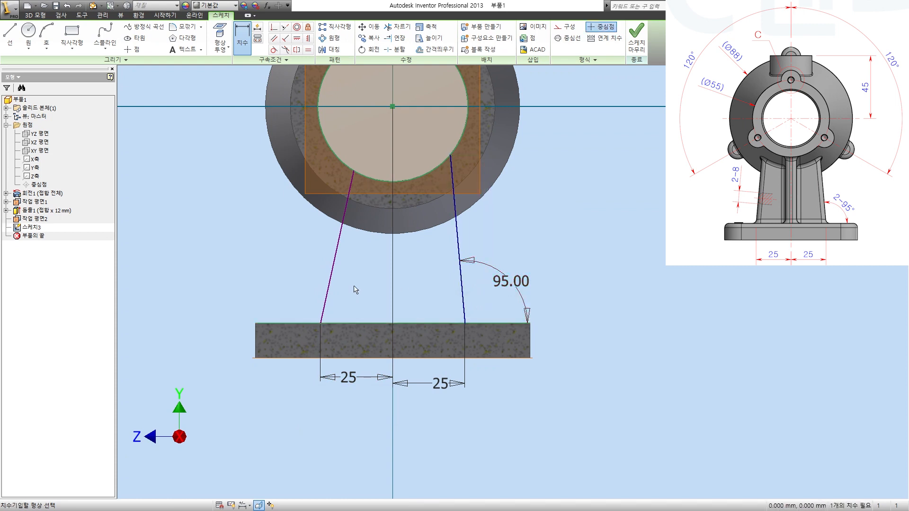
click(300, 324)
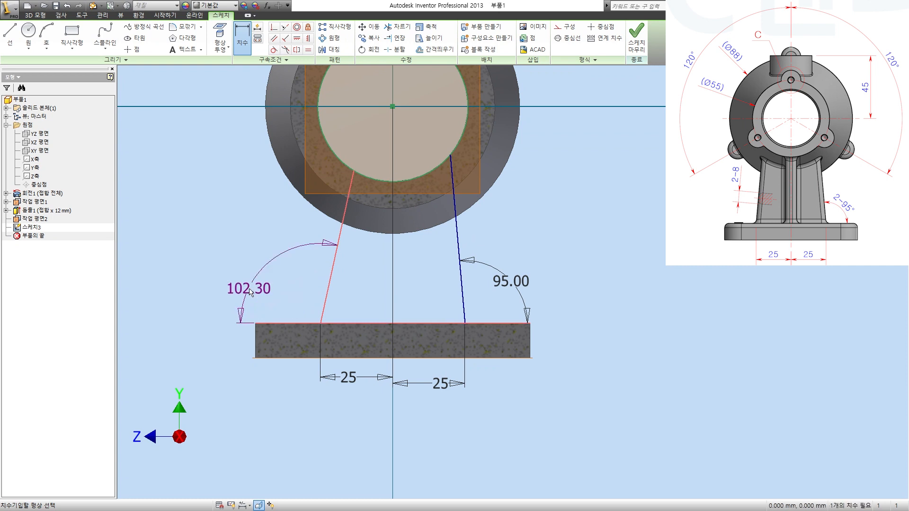
click(249, 286)
text(95)
key(Return)
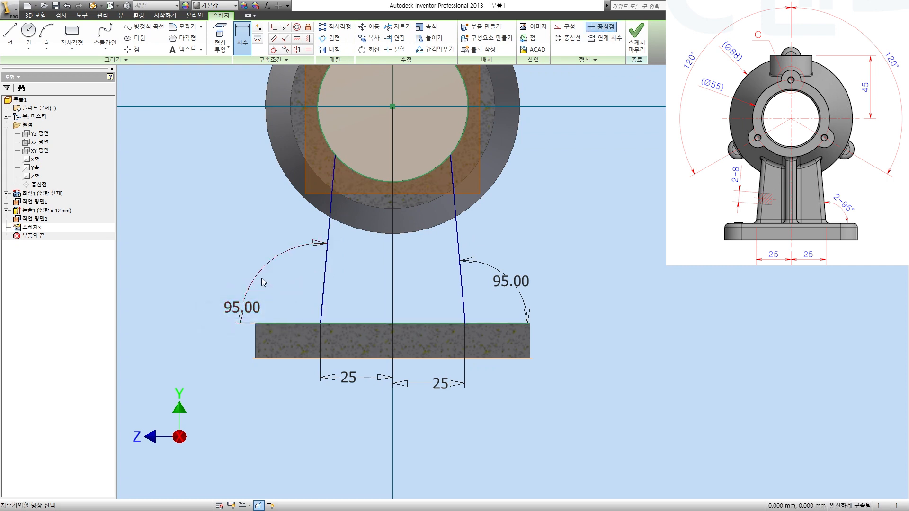
middle_drag(383, 262, 376, 302)
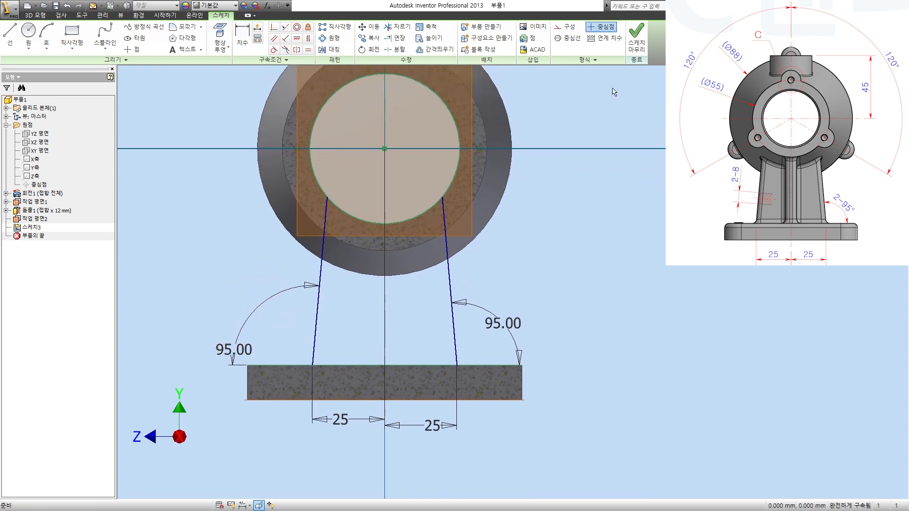
click(637, 35)
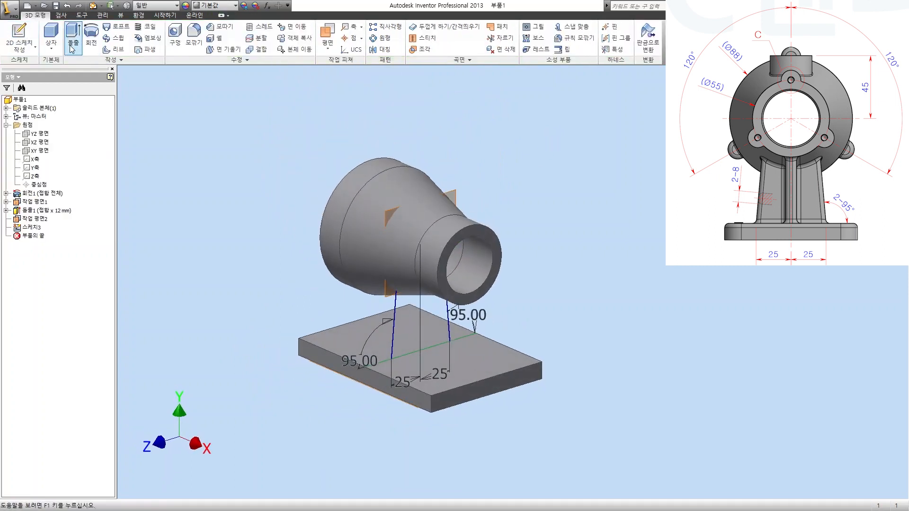
- Extrude the tapered column profile 8 mm symmetrically about its sketch plane as a joined web
click(71, 49)
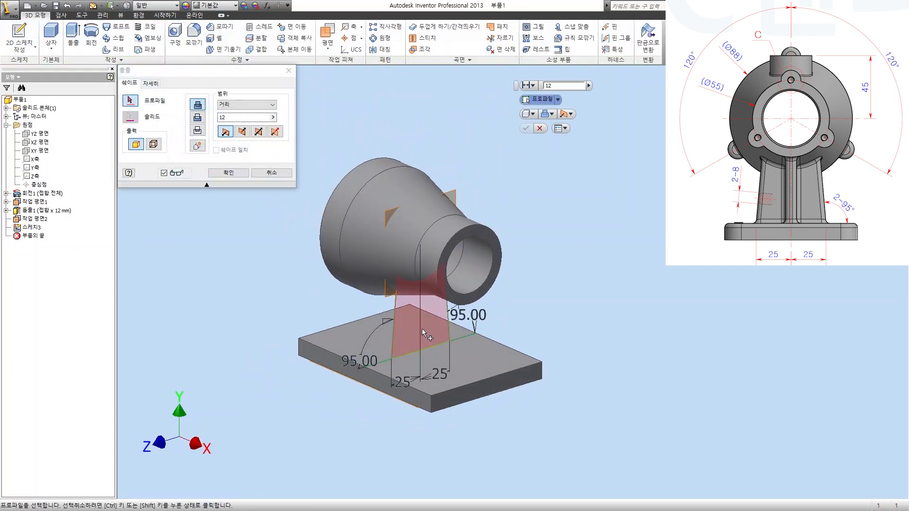
click(422, 332)
shift+middle_drag(419, 332, 502, 275)
click(258, 132)
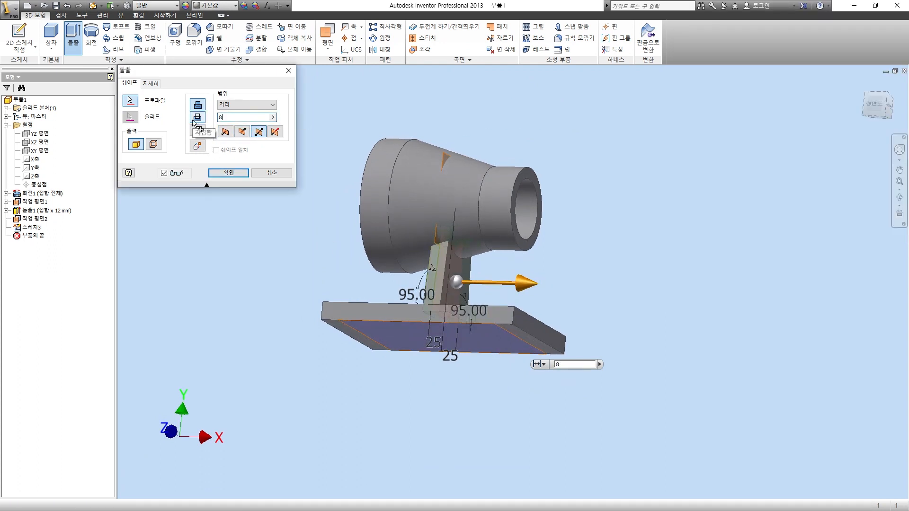
key(Return)
- Hide the offset work plane that was used for the column sketch
shift+middle_drag(473, 216, 378, 223)
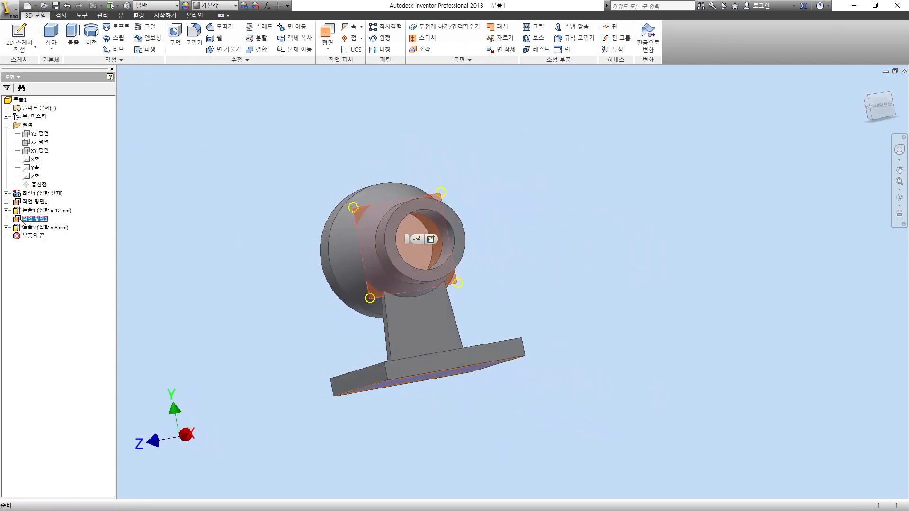
right_click(22, 219)
click(63, 299)
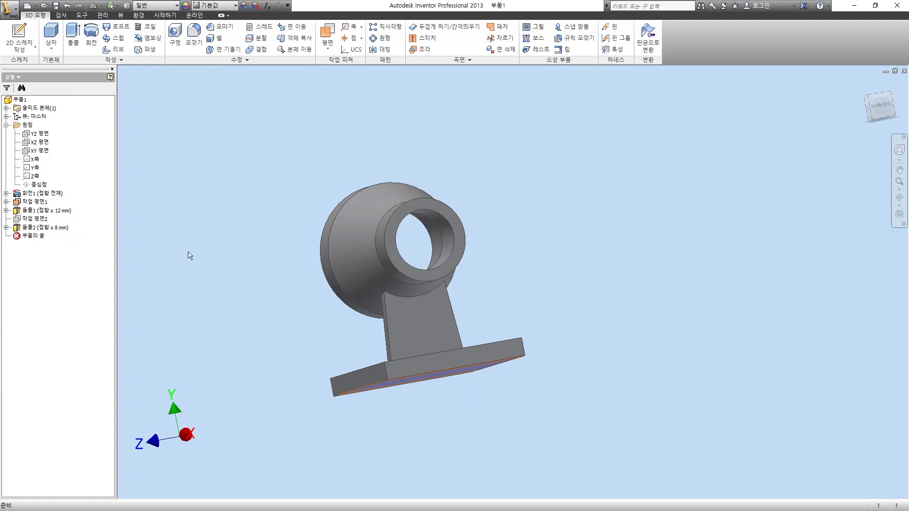
- Start a sketch on the base plate's top face and draw a rectangle about 63 mm long crossing the web's footprint along X
shift+middle_drag(337, 291, 302, 286)
key(Escape)
click(19, 38)
click(390, 365)
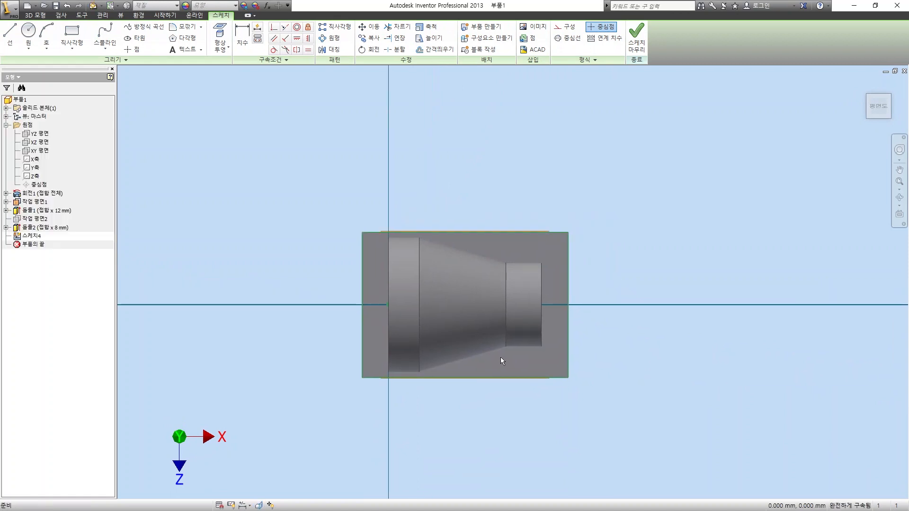
scroll(501, 331, up, 3)
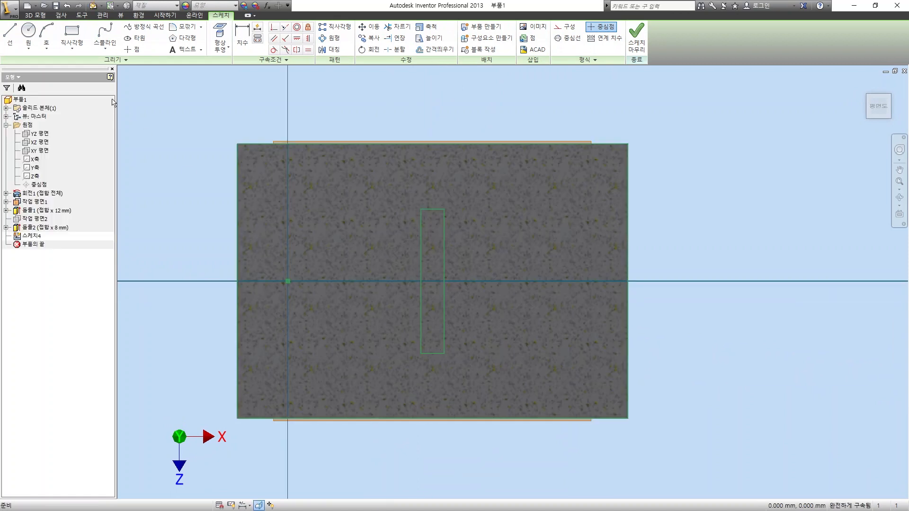
click(74, 33)
click(342, 264)
click(525, 295)
- Dimension the rectangle's upper edge 4 mm from the origin and set the rectangle's width to 8 mm
key(d)
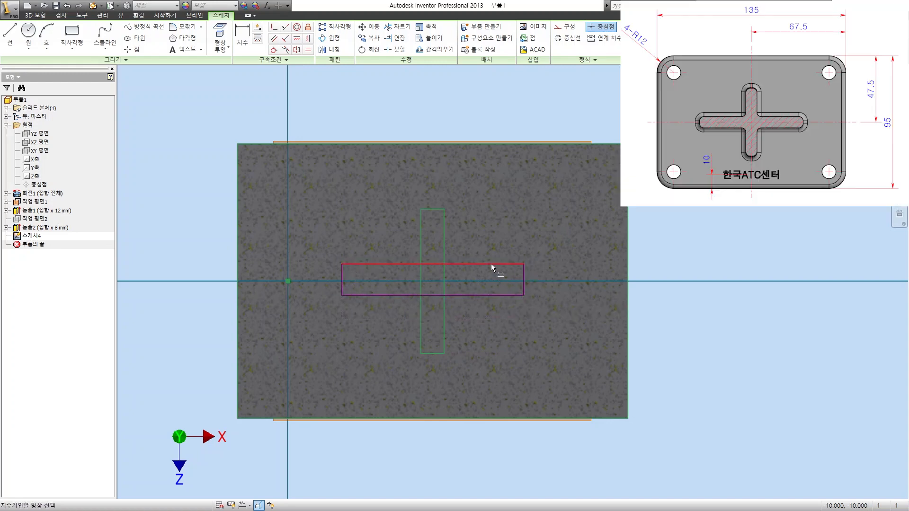
click(287, 282)
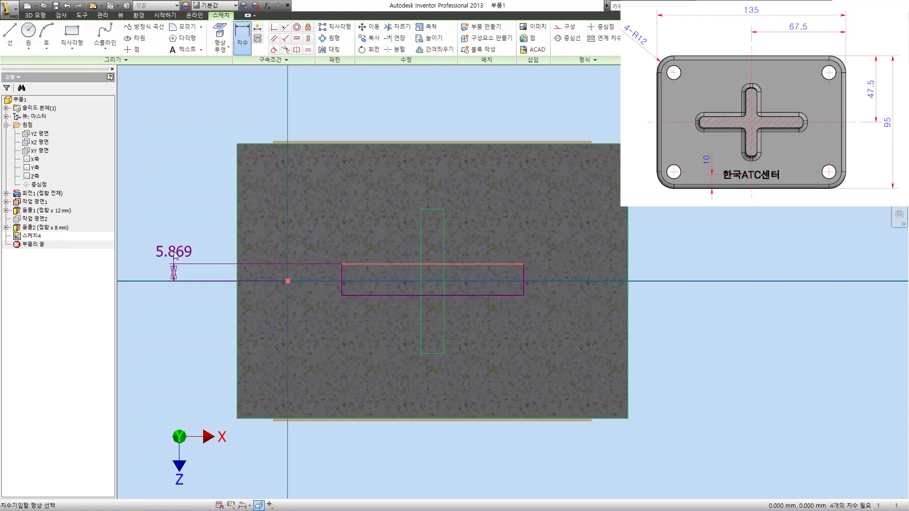
click(175, 256)
text(4)
key(Return)
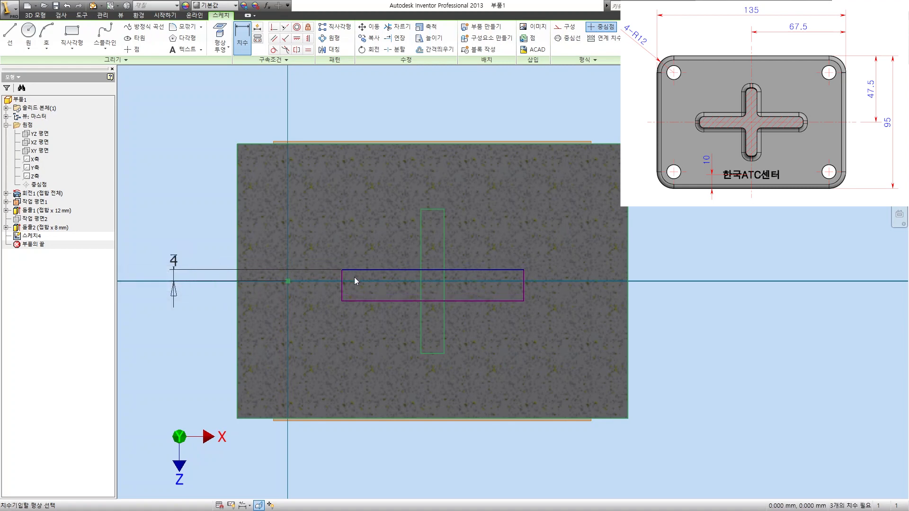
click(141, 314)
text(8)
key(Return)
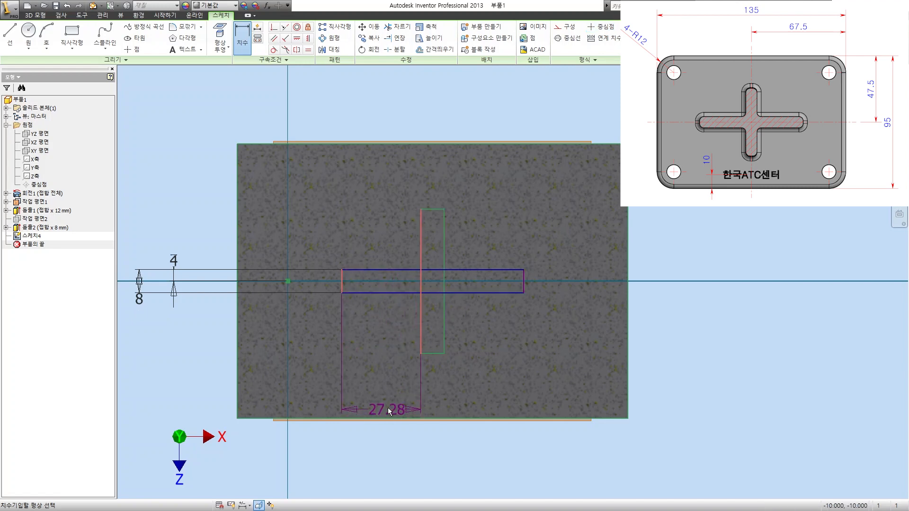
- Dimension the rectangle's two ends 33 mm beyond the web's footprint on each side, entering 37-4 for the first
click(391, 444)
text(37)
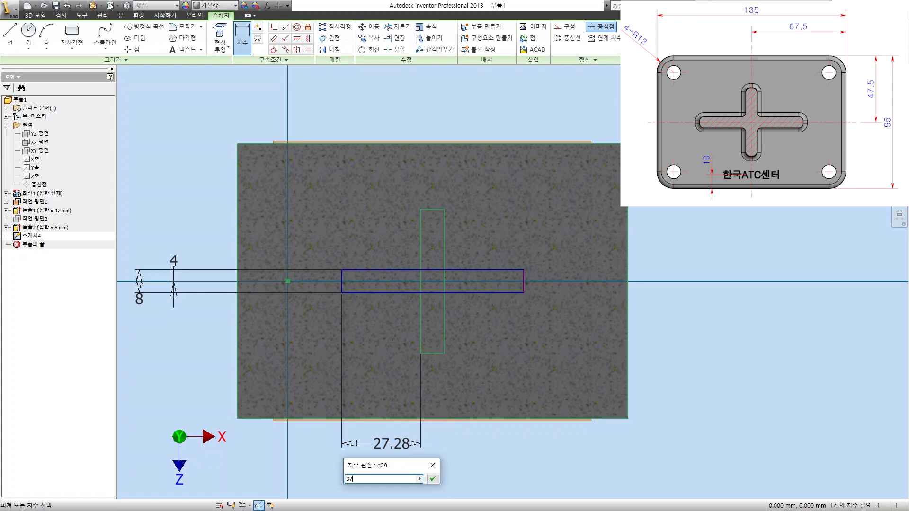
text(-4)
key(Return)
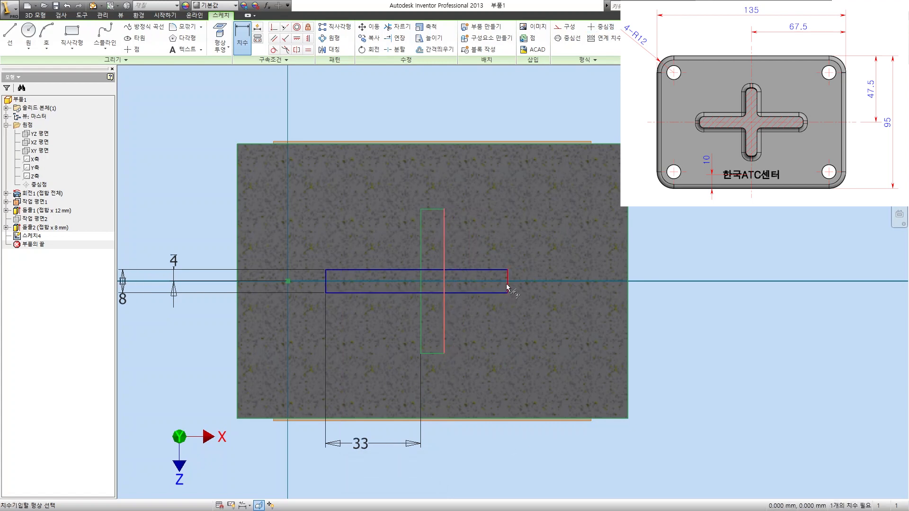
click(493, 449)
text(33)
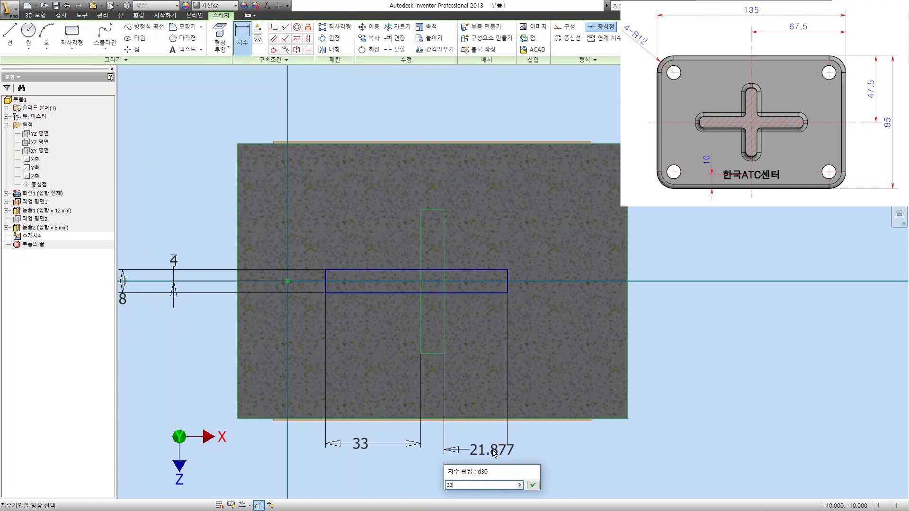
key(Return)
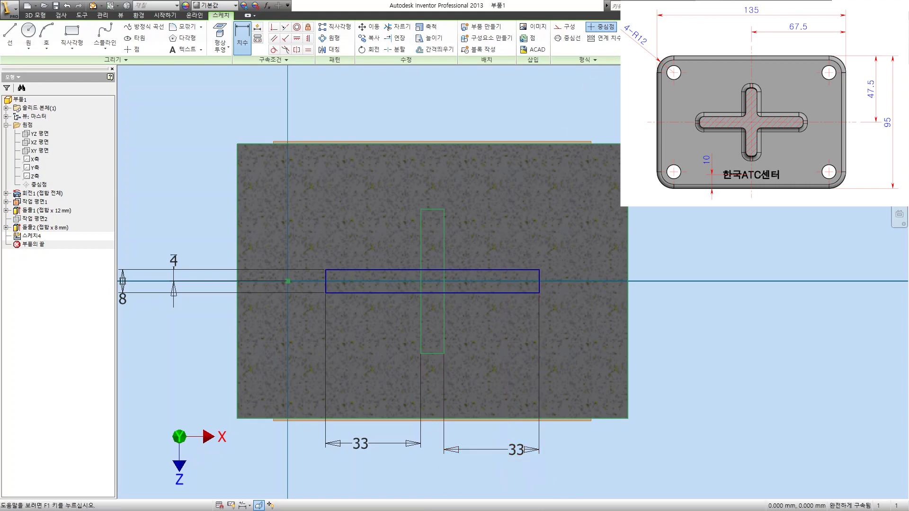
- Finish the crossing rectangle sketch and extrude its profile upward to the cylindrical face of the body's small end
click(638, 38)
key(e)
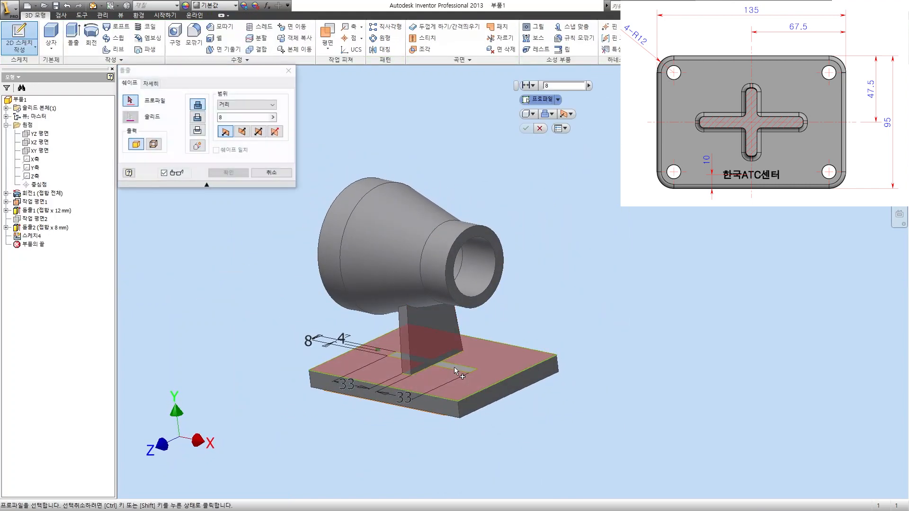
scroll(423, 361, up, 3)
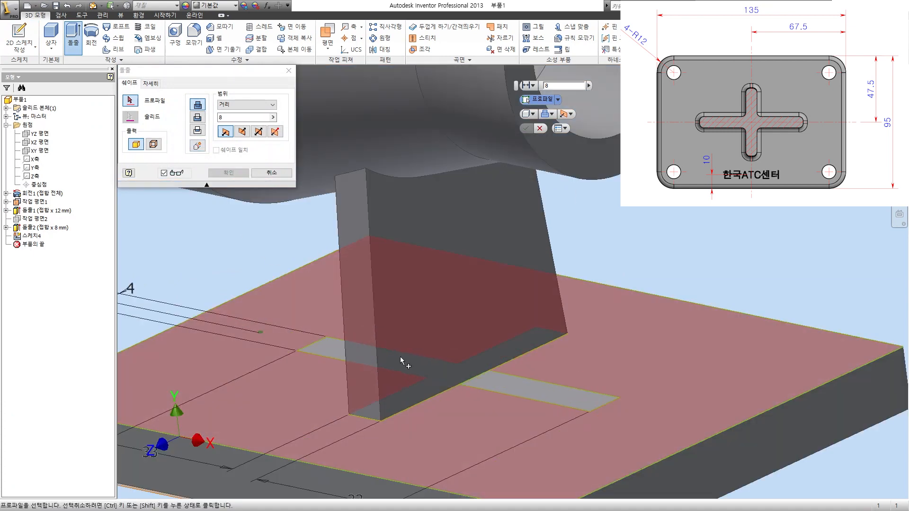
click(353, 359)
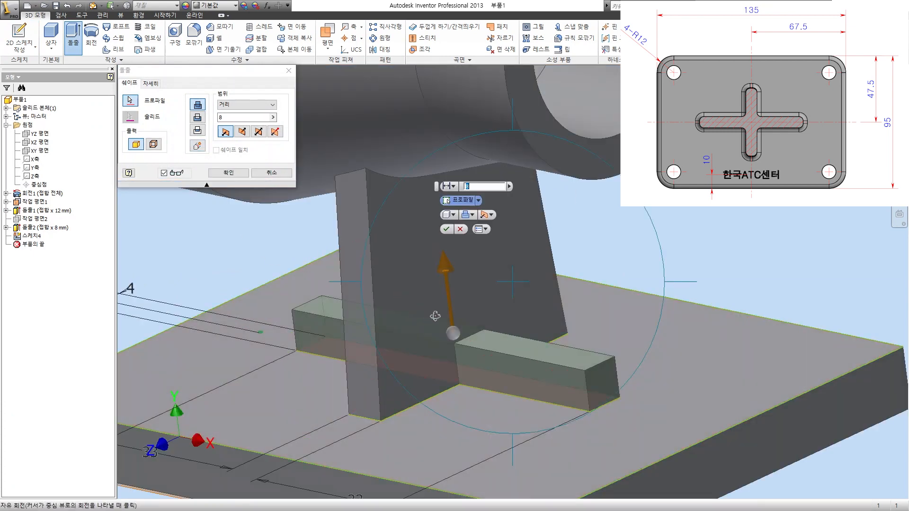
shift+middle_drag(435, 317, 455, 306)
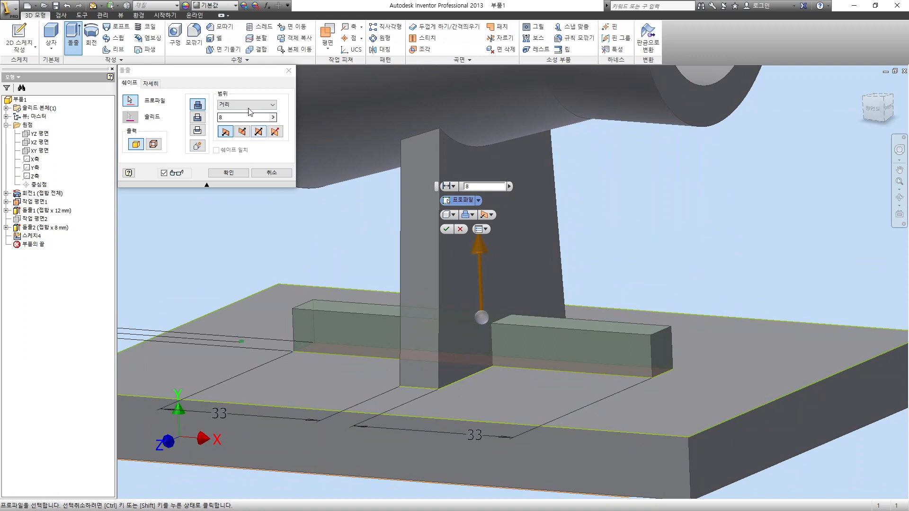
click(250, 105)
click(250, 125)
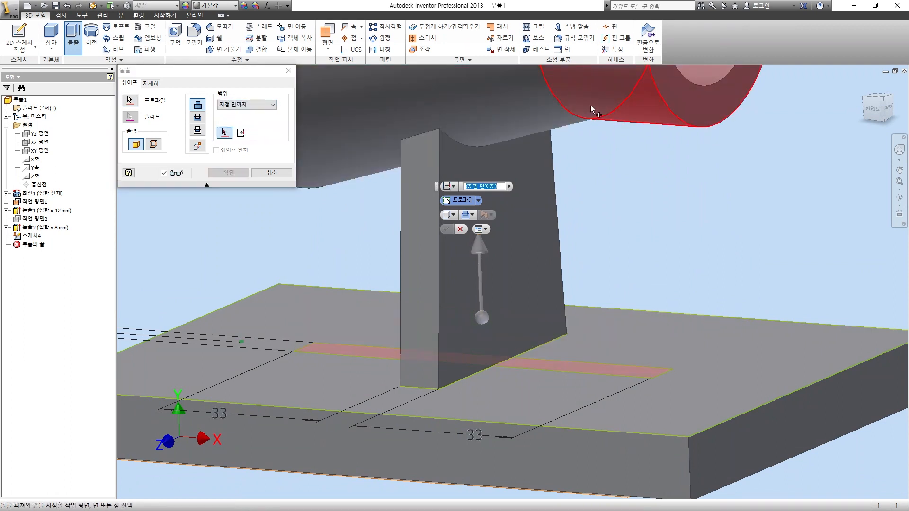
click(590, 113)
click(223, 174)
- Start a sketch on the shoulder face inside the body's large end and finish it with only the projected edges
shift+middle_drag(354, 223, 425, 271)
click(19, 38)
click(482, 225)
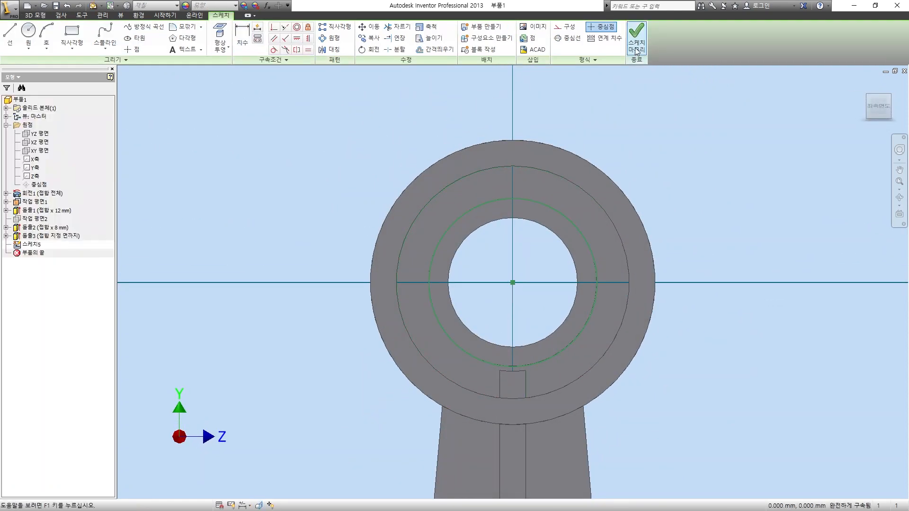
click(637, 47)
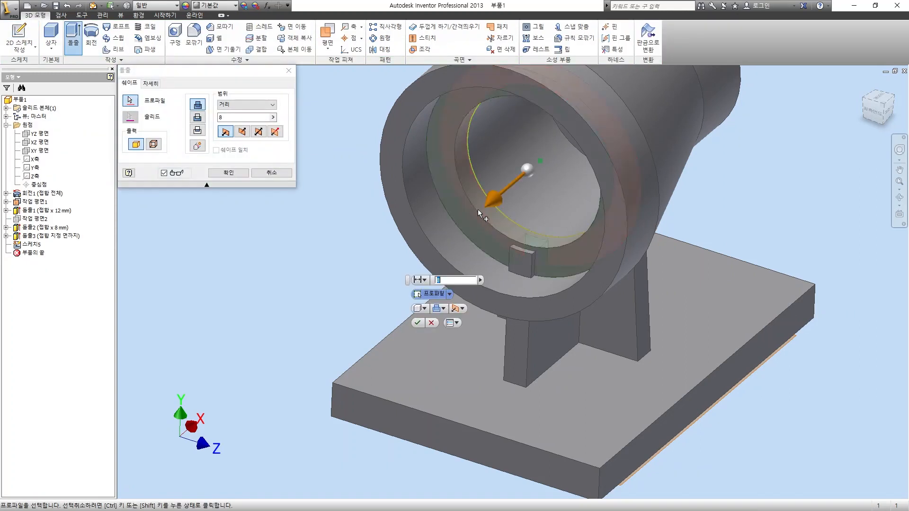
- Try to cut the ring-shaped shoulder profile through all in both directions, and discard the cut along with its sketch
click(238, 135)
click(228, 133)
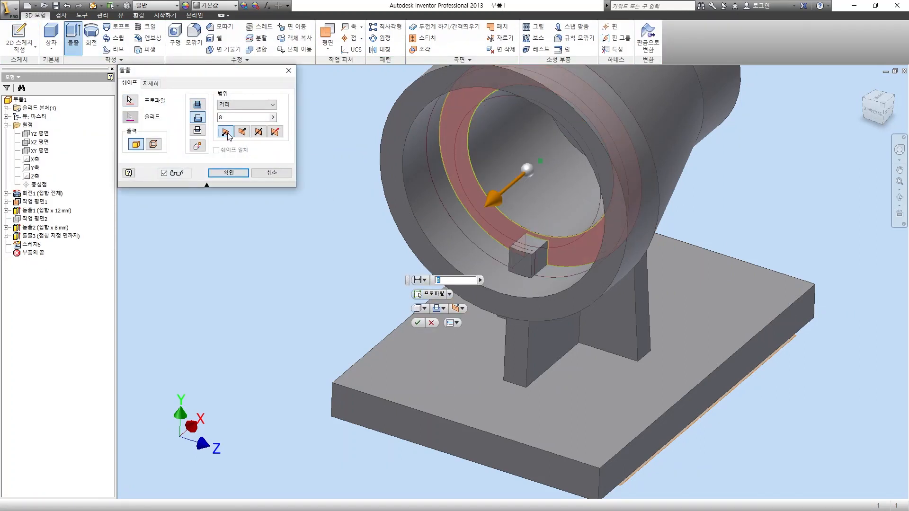
click(240, 137)
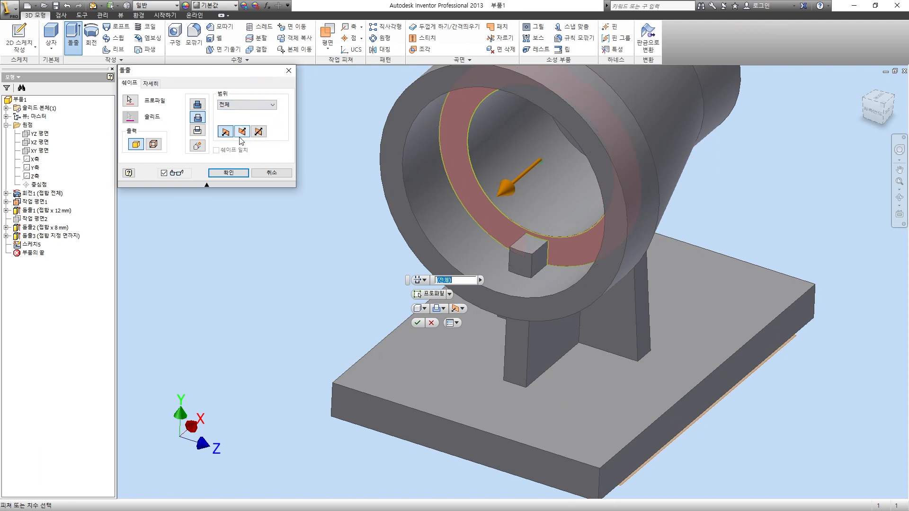
click(223, 173)
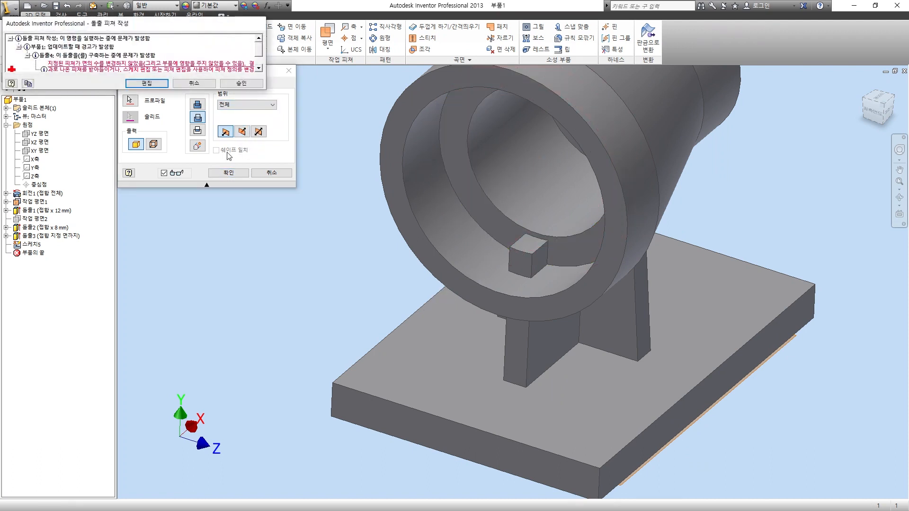
click(147, 84)
click(241, 135)
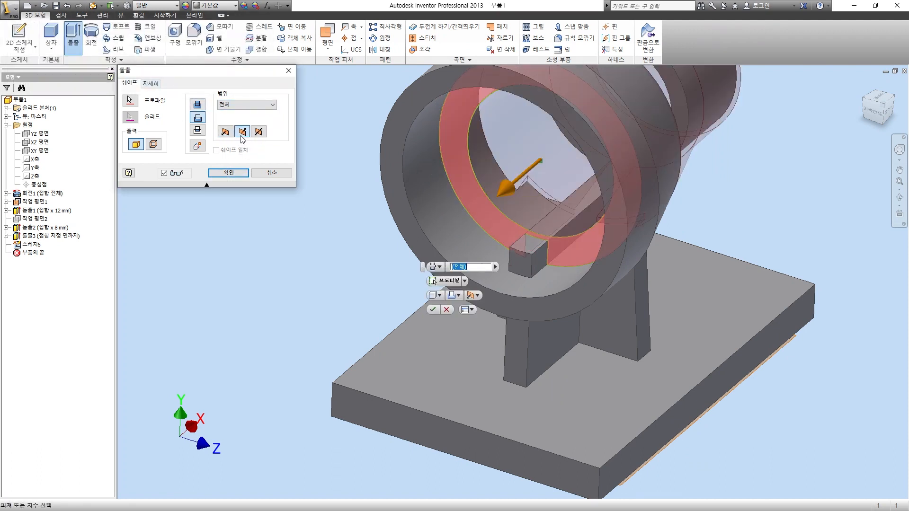
click(227, 136)
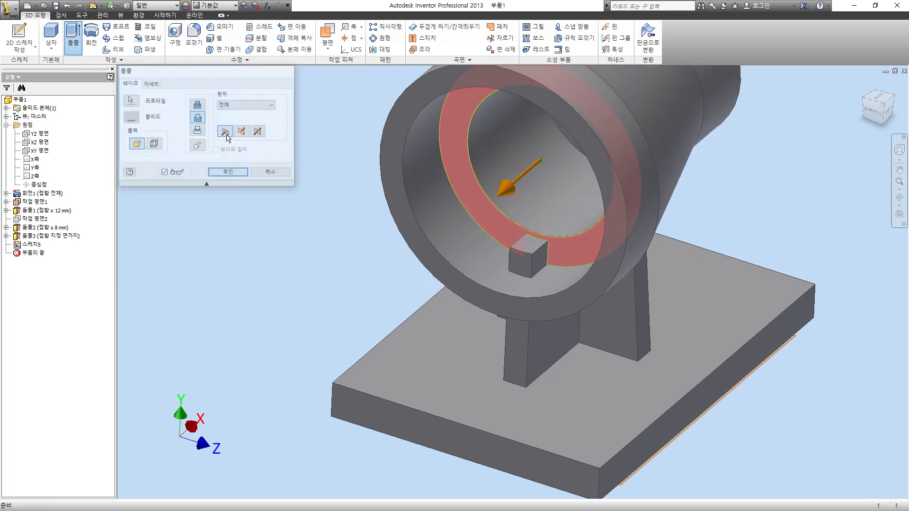
click(228, 172)
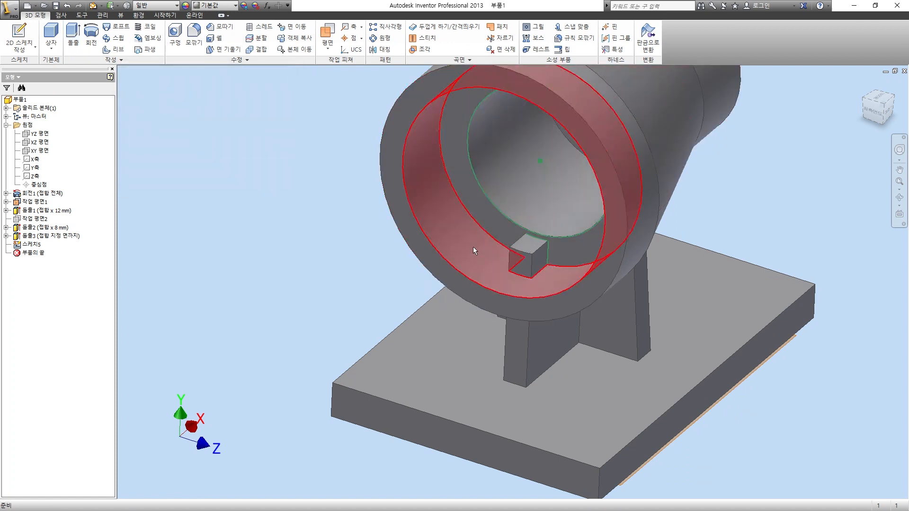
right_click(29, 244)
click(65, 271)
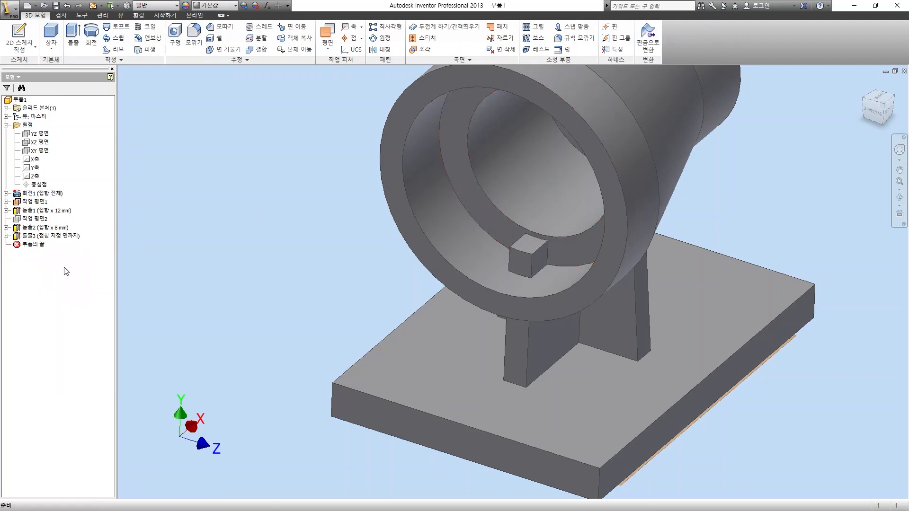
- Edit the crossing web's extrusion so that it ends at the body's conical outer face
click(52, 236)
right_click(60, 237)
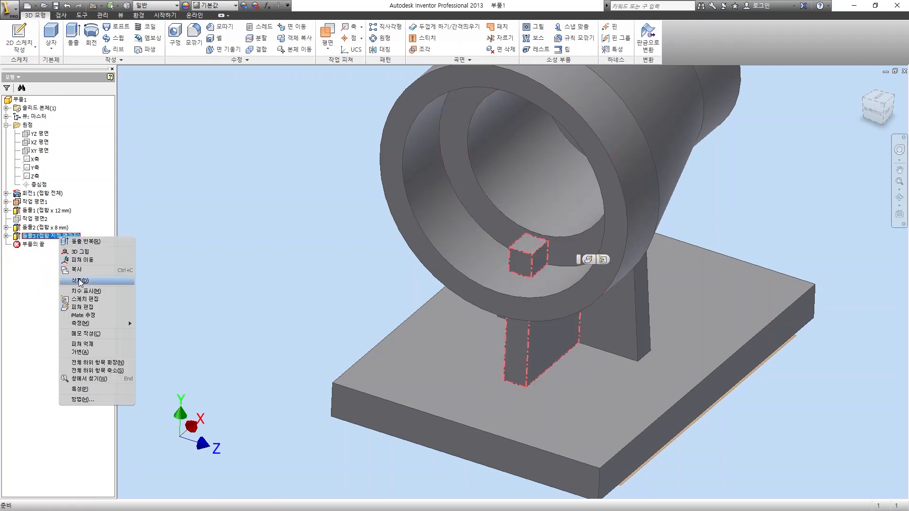
click(84, 307)
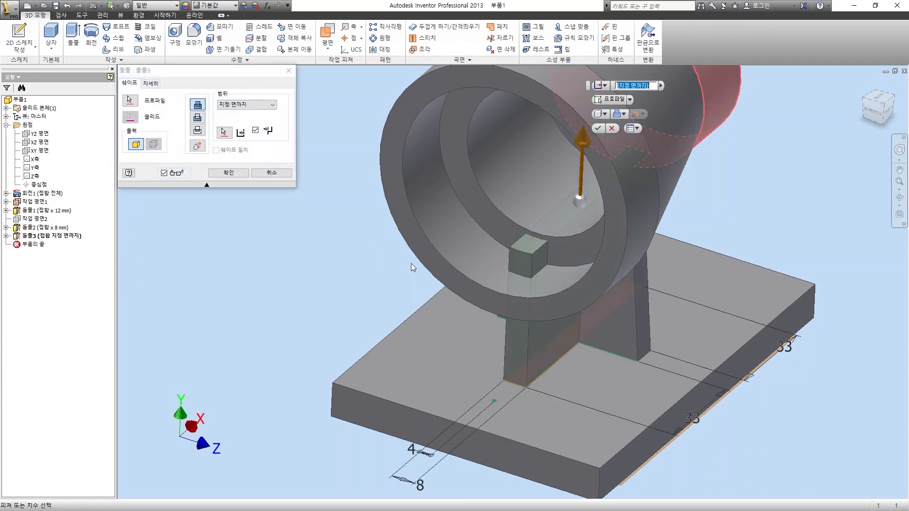
drag(477, 283, 466, 273)
click(245, 105)
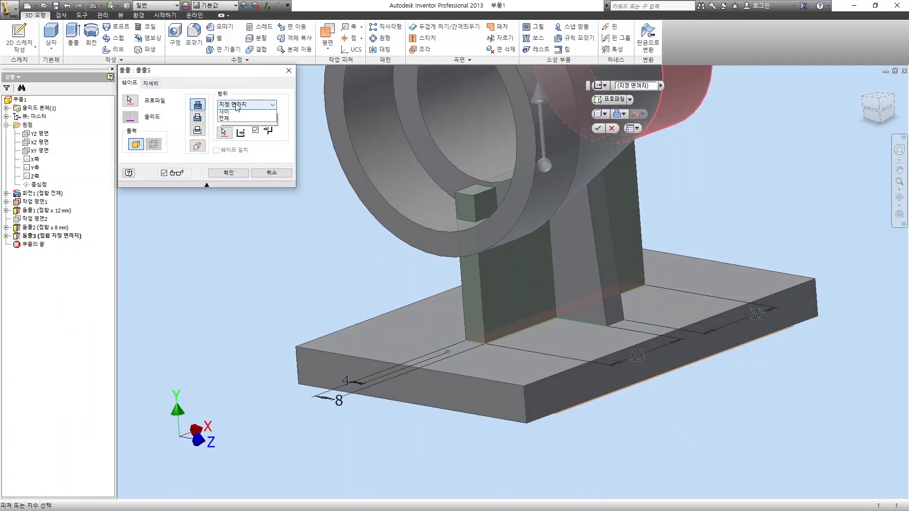
click(244, 126)
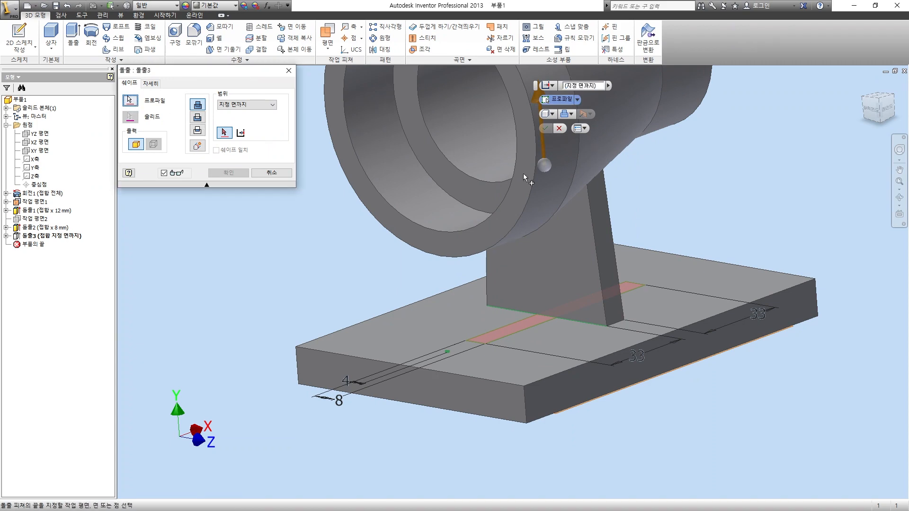
click(541, 234)
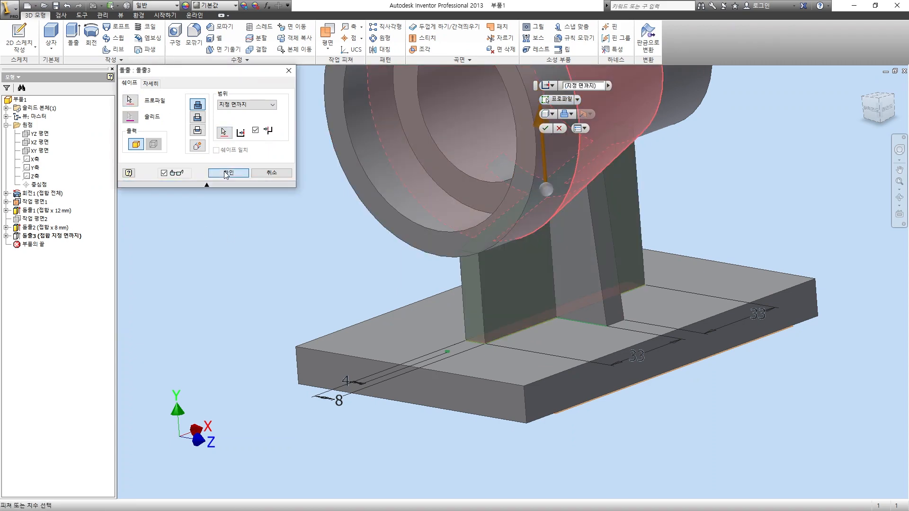
click(228, 173)
- On the base plate's top face, sketch a line about 22 mm long across the web arm under the large end and trim it to the arm's outline
shift+middle_drag(518, 258, 417, 243)
scroll(378, 195, up, 3)
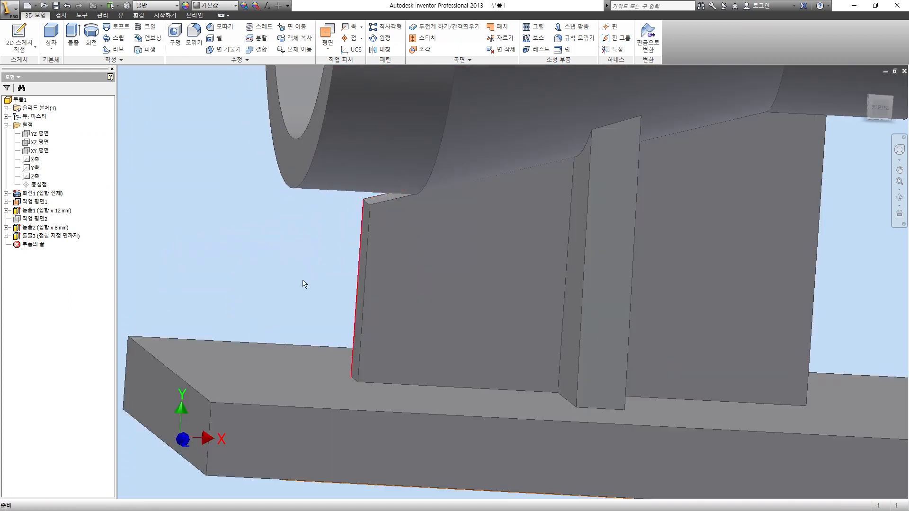
click(19, 36)
click(302, 364)
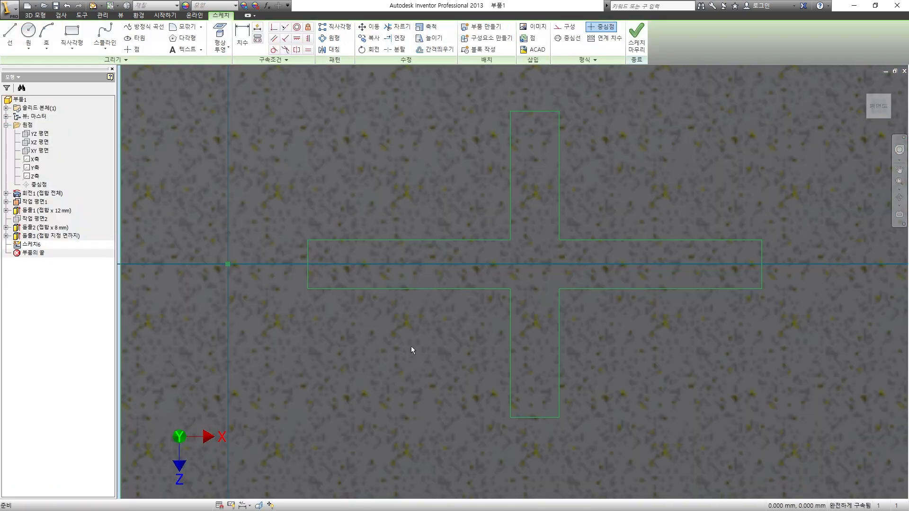
click(71, 32)
click(368, 216)
click(10, 32)
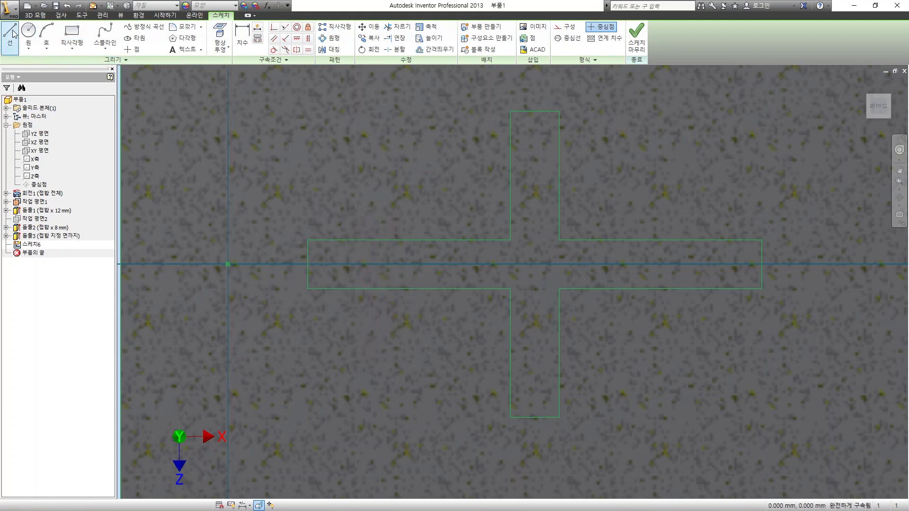
click(378, 204)
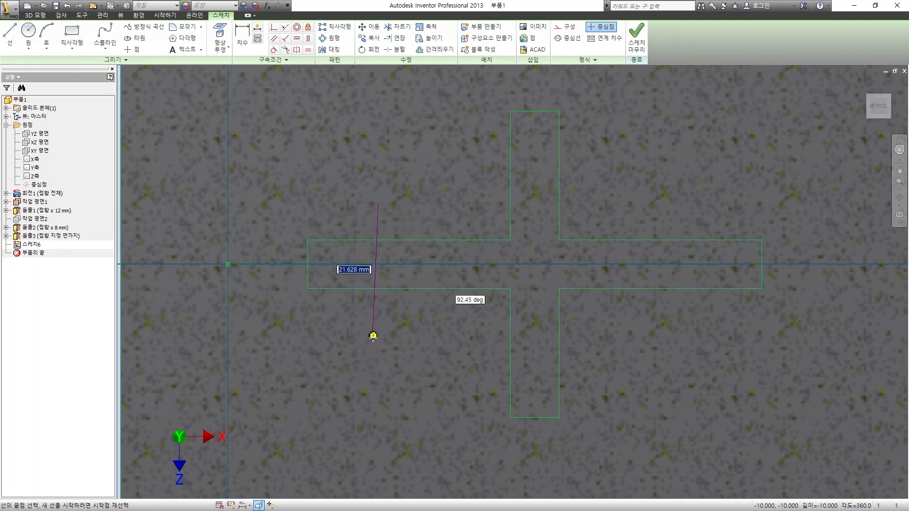
click(379, 342)
key(x)
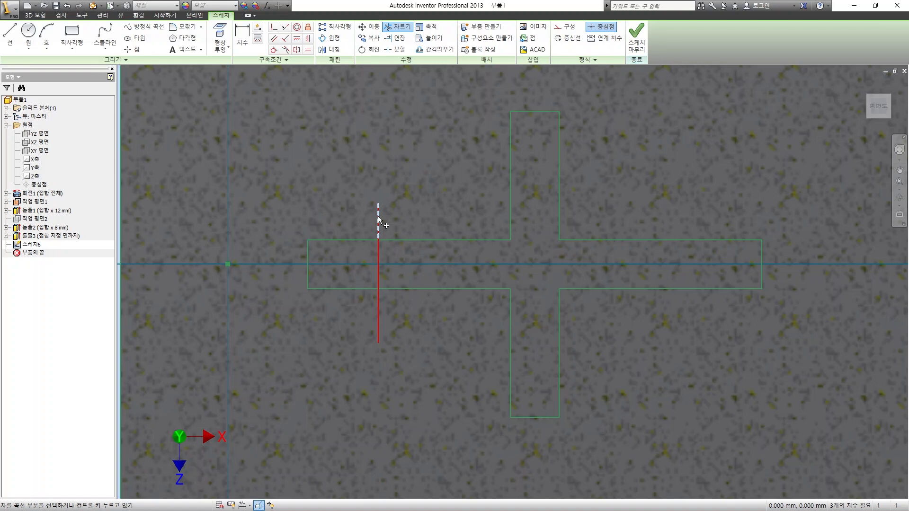
click(636, 37)
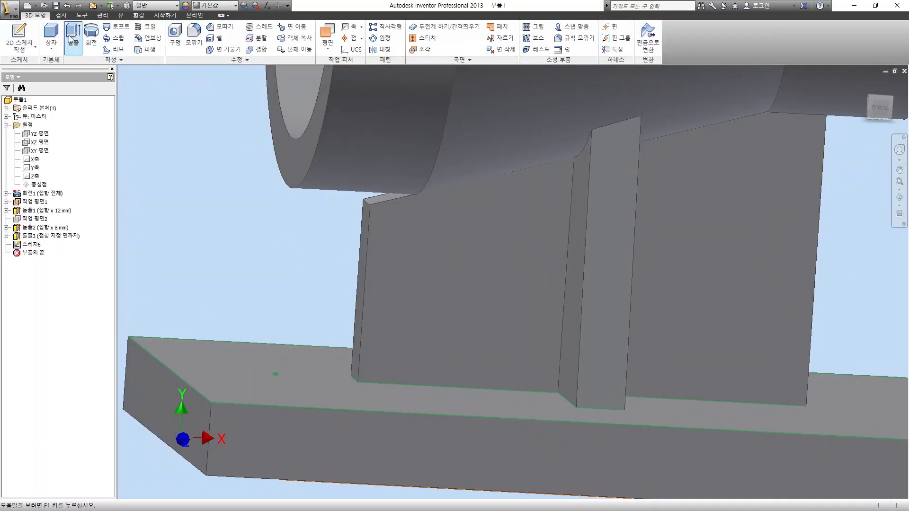
- Extrude the divided end portion of the web arm upward with the To Next extent
click(72, 33)
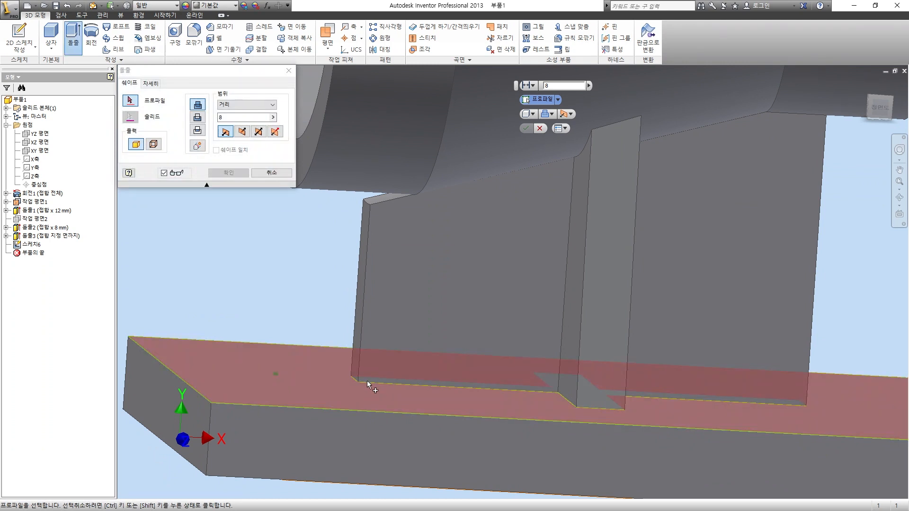
shift+middle_drag(398, 396, 390, 406)
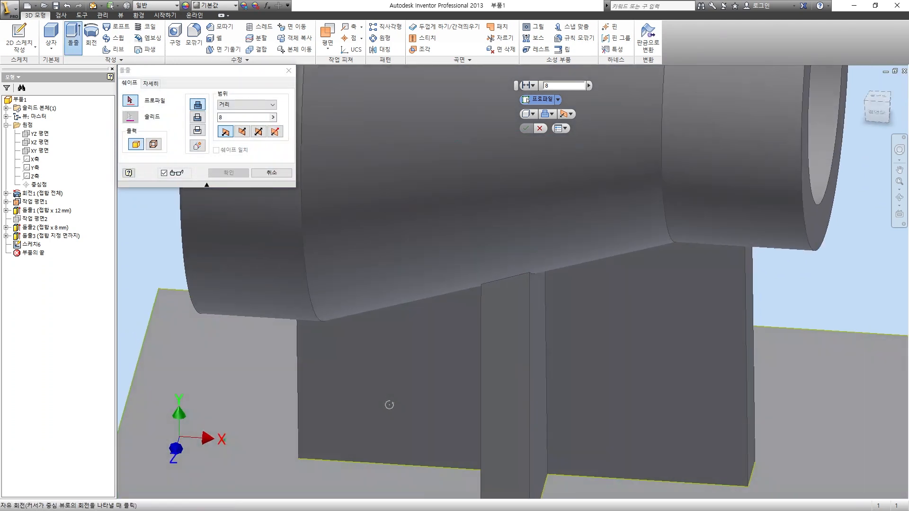
click(320, 454)
click(246, 106)
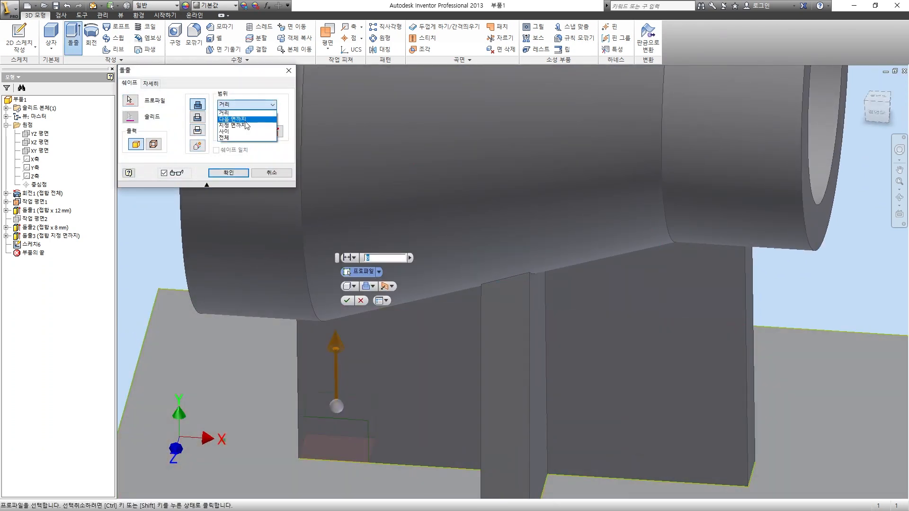
click(246, 119)
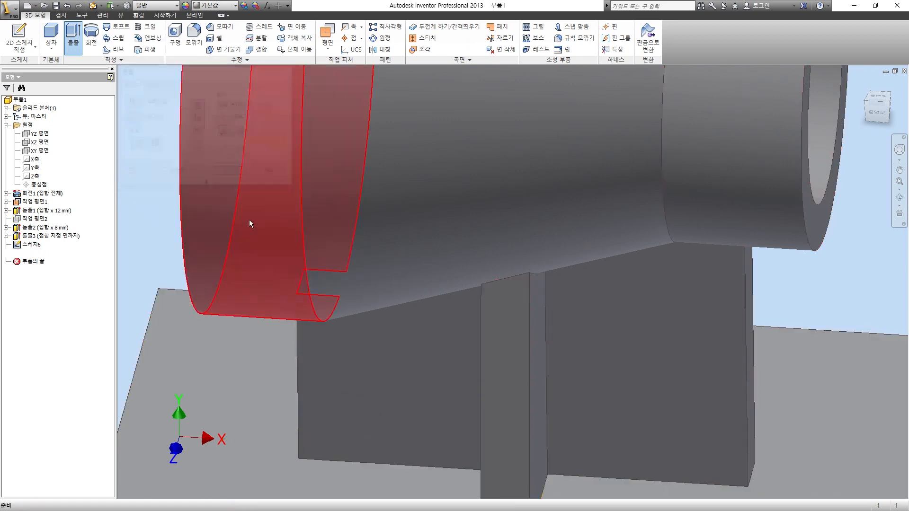
- Edit the arm-end extrusion so that it ends at the cylindrical outer face of the body's large end
shift+middle_drag(380, 317, 429, 318)
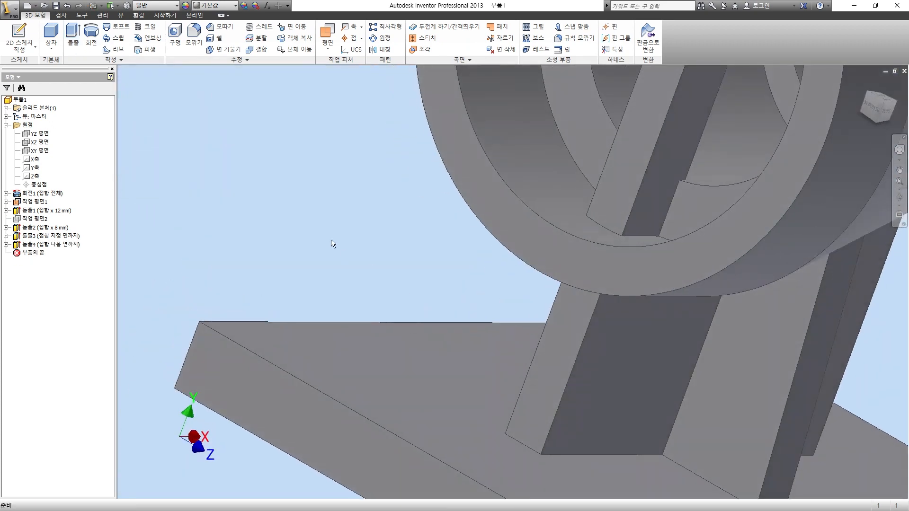
scroll(333, 244, up, 5)
right_click(67, 244)
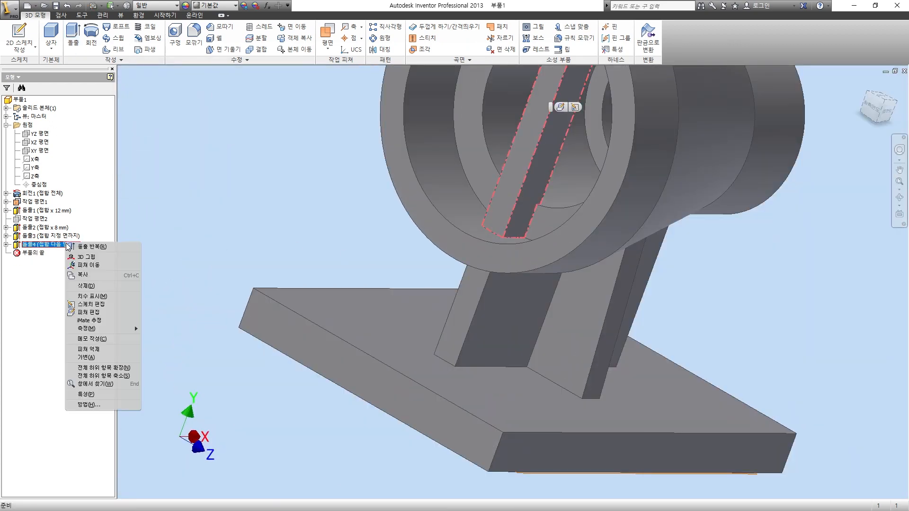
click(98, 313)
click(236, 105)
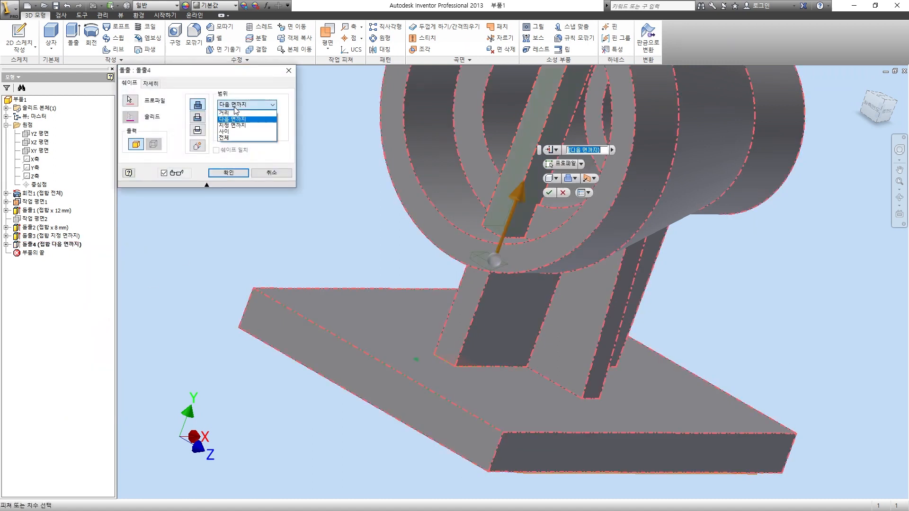
click(238, 126)
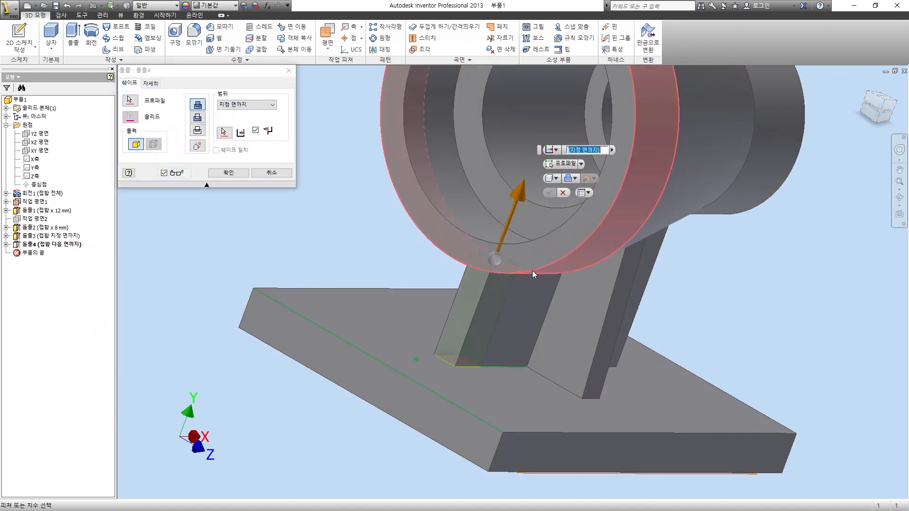
click(228, 174)
shift+middle_drag(351, 242, 391, 257)
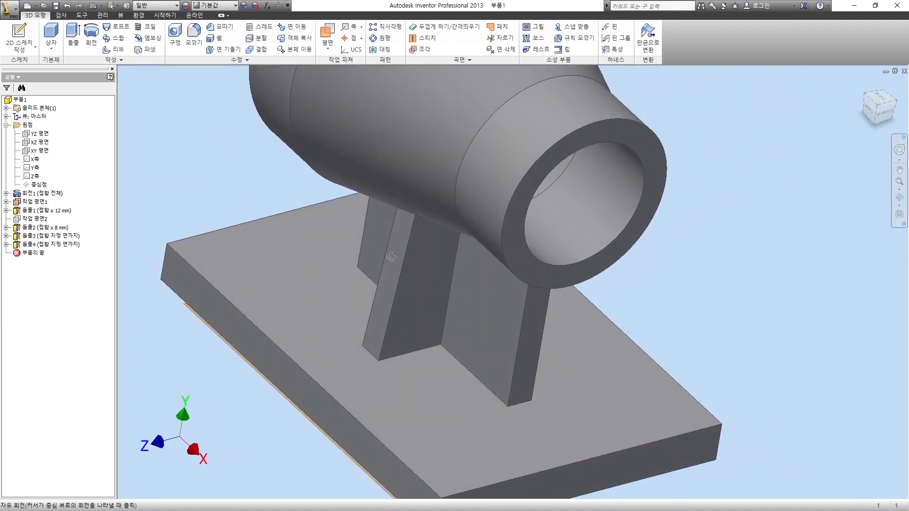
scroll(391, 257, down, 2)
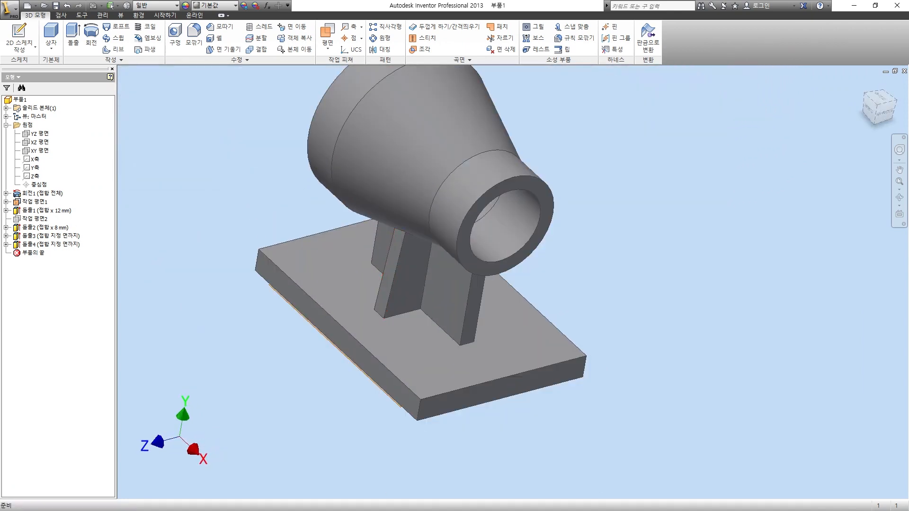
- Create a work plane offset 45 mm above the origin XZ plane, over the revolved body
middle_drag(236, 168, 197, 197)
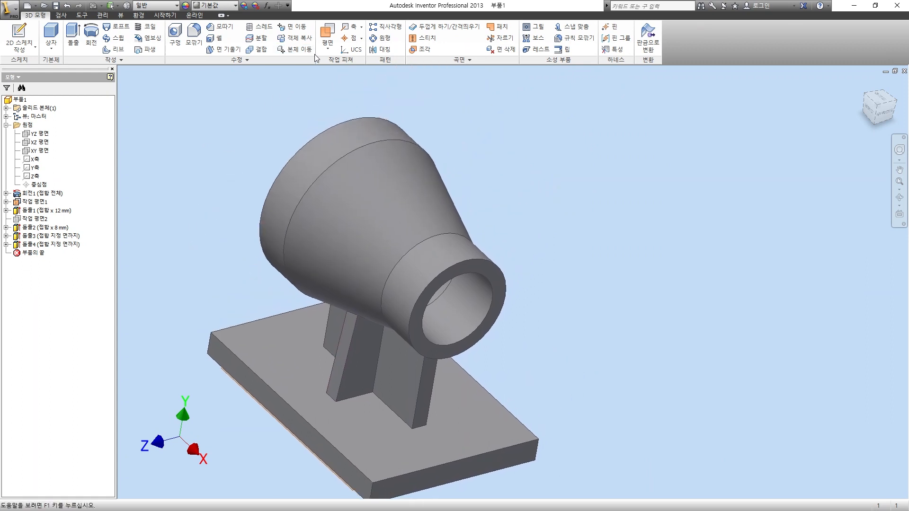
click(328, 41)
click(343, 90)
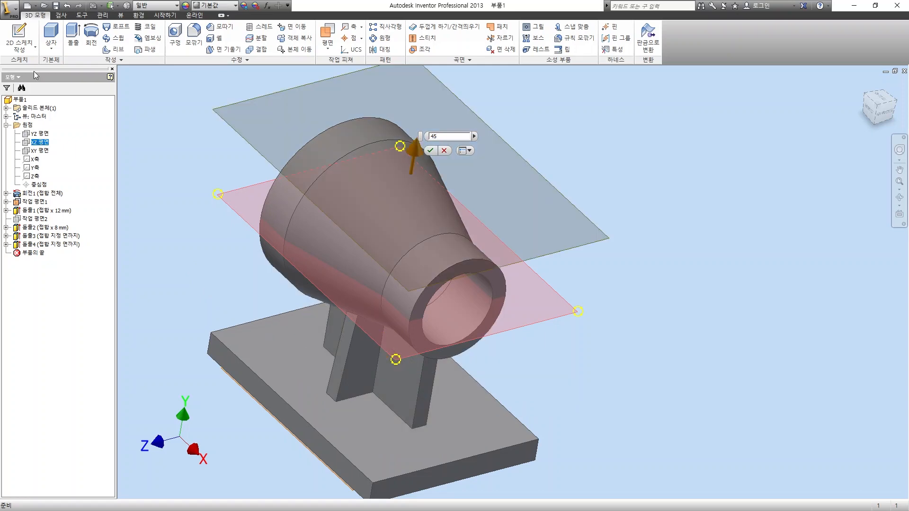
click(433, 150)
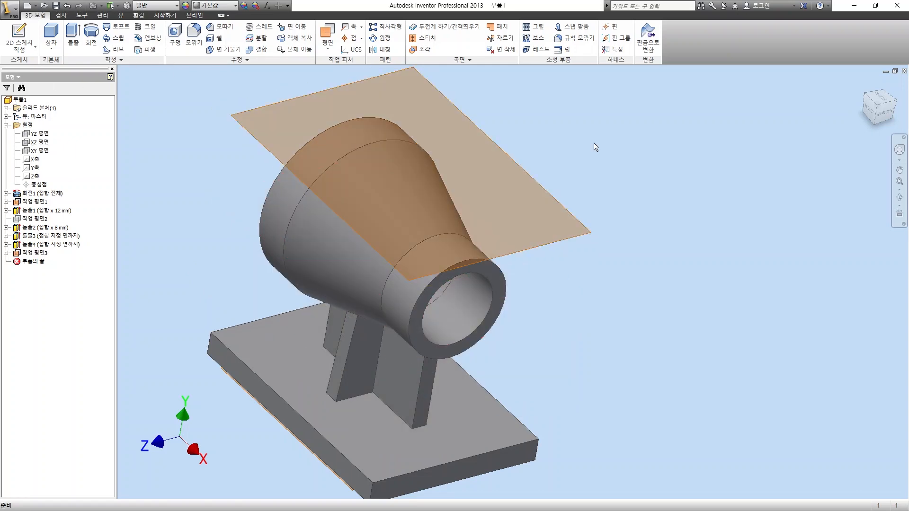
- Start a sketch on the new work plane and draw a 30 mm diameter circle centred on the body's axis
click(495, 145)
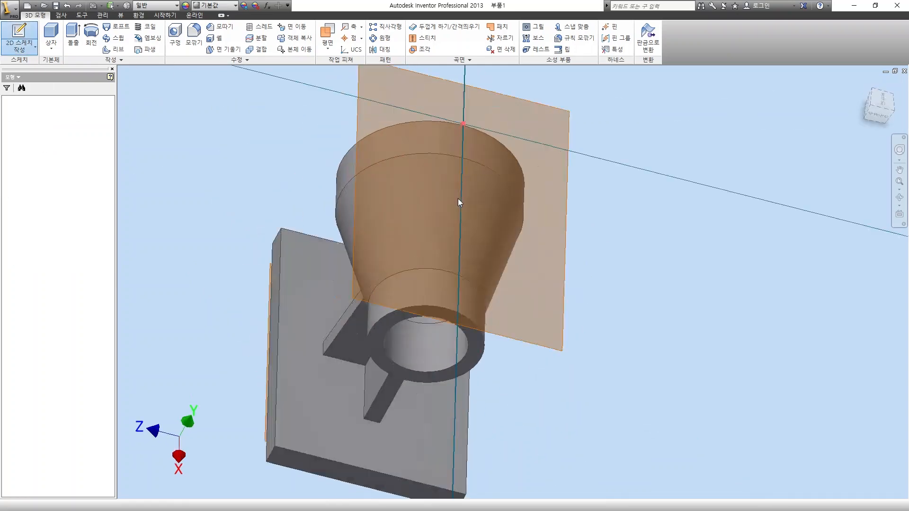
key(c)
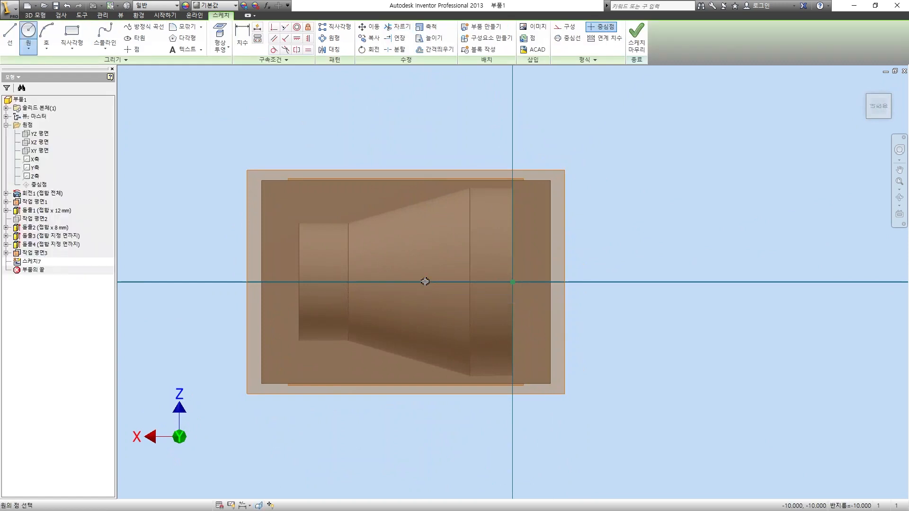
click(424, 283)
key(Return)
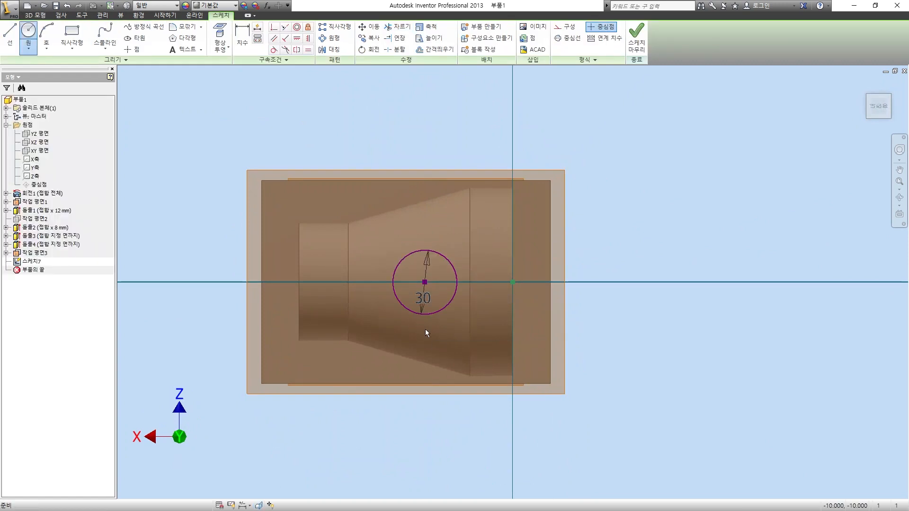
- Dimension the circle's centre 50 mm from the body's large end edge and finish the sketch
key(d)
click(512, 271)
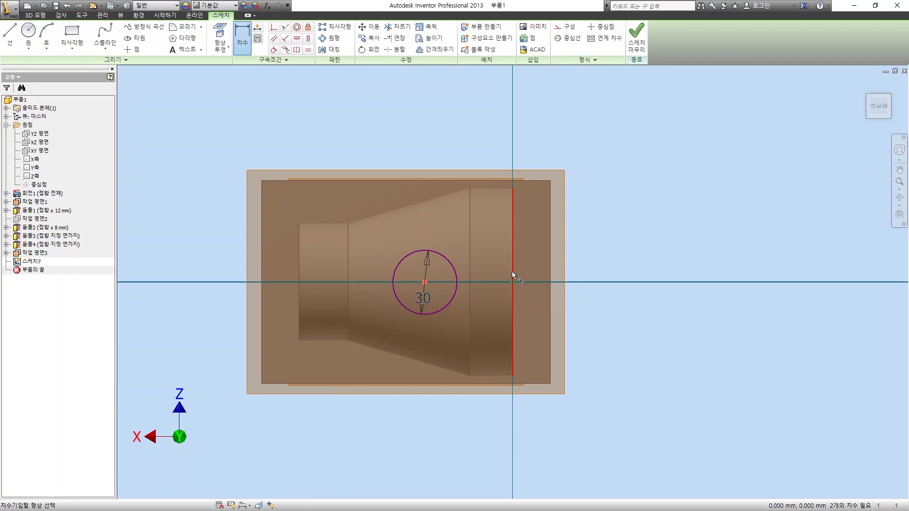
click(469, 125)
text(50)
key(Return)
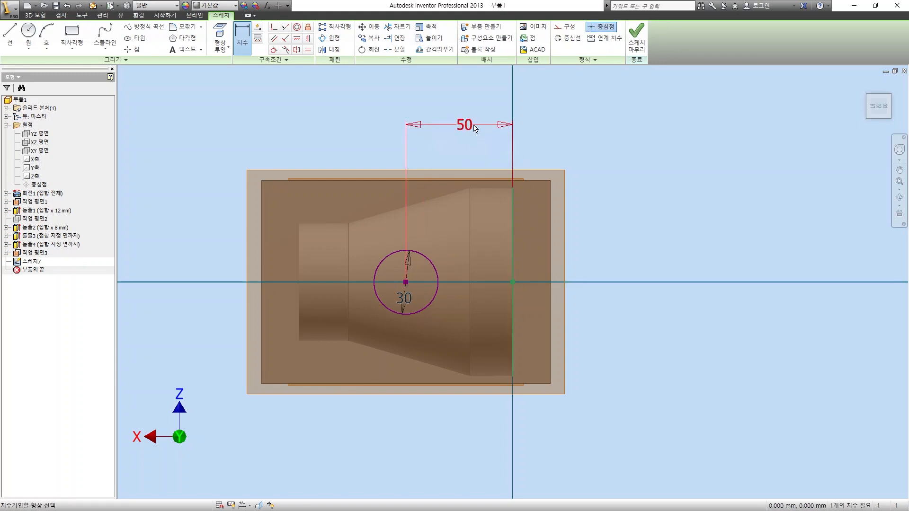
click(641, 39)
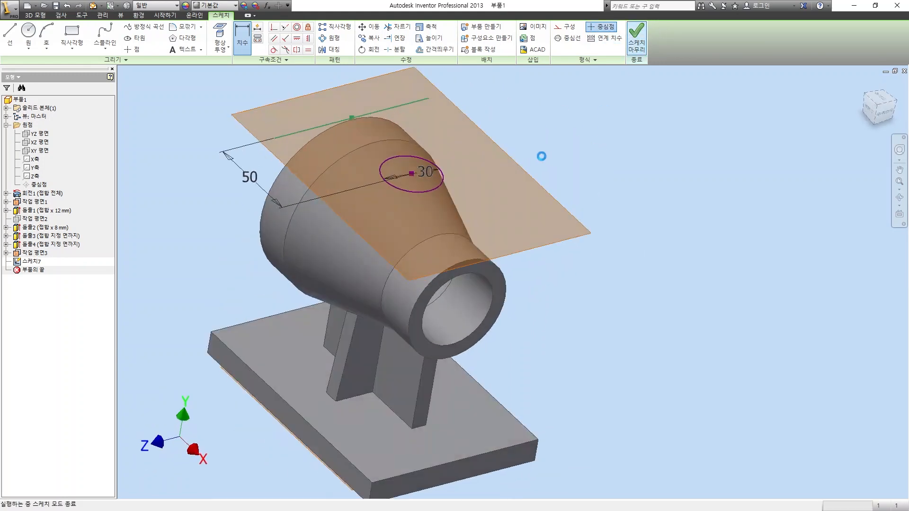
- Extrude the 30 mm circle down to the body with the To Next extent and hide its work plane
click(73, 39)
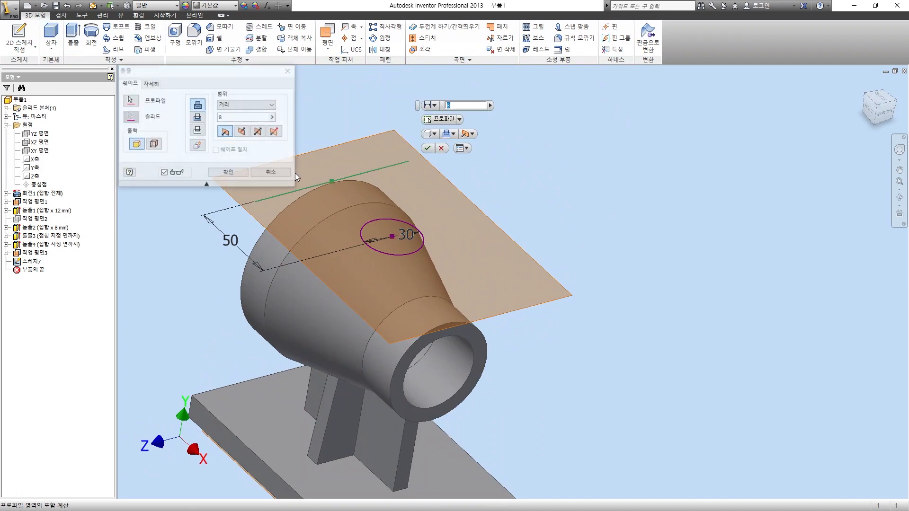
click(249, 104)
click(251, 111)
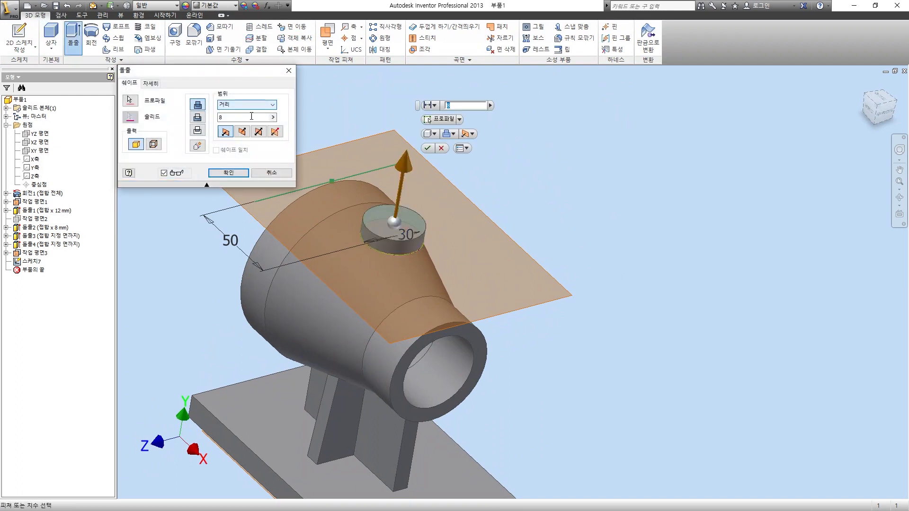
click(258, 110)
click(244, 118)
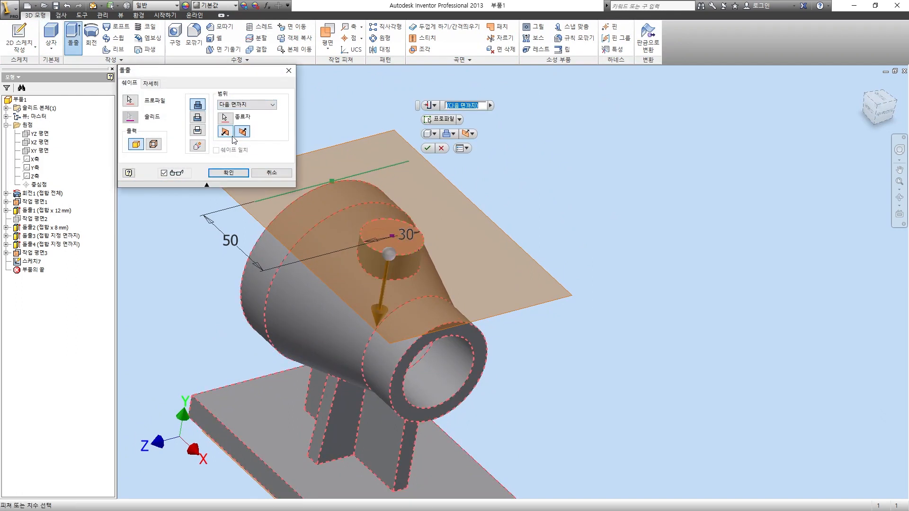
click(229, 173)
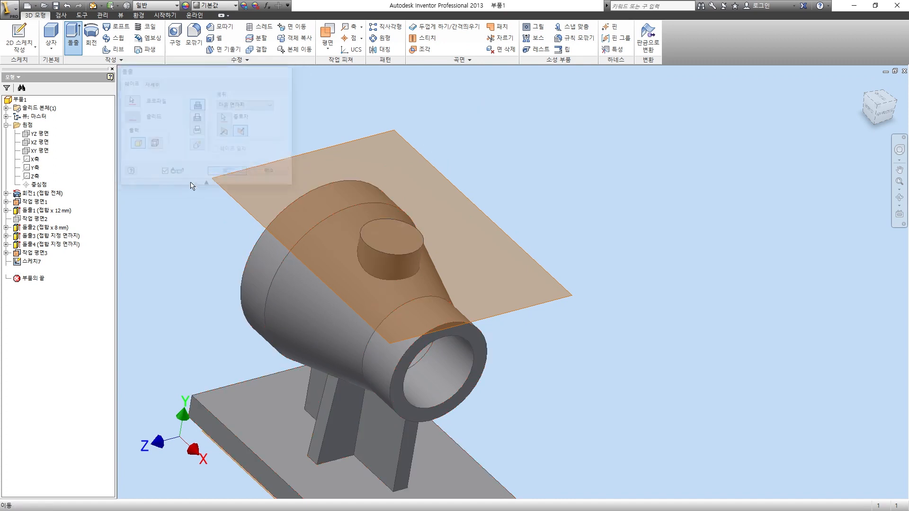
right_click(34, 260)
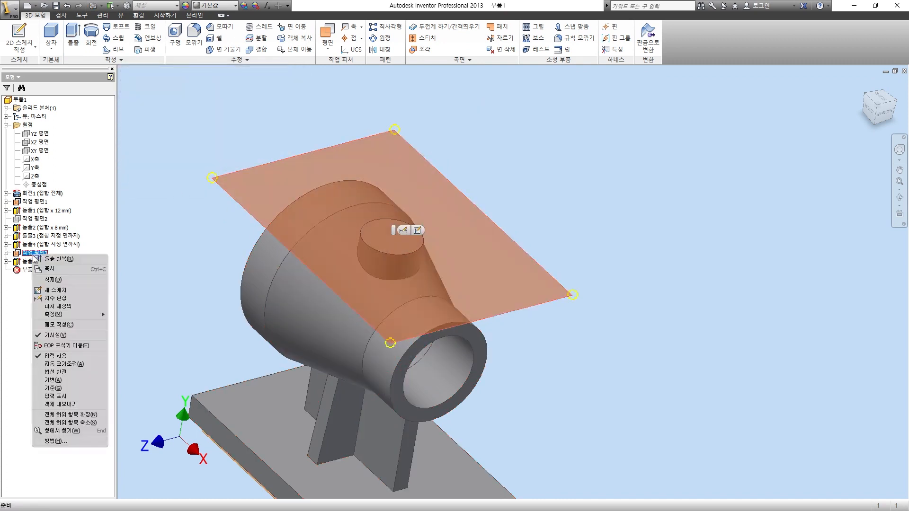
click(52, 335)
- Sketch a 20 mm diameter circle concentric with the boss on its top face
mouse_move(396, 278)
shift+middle_down()
mouse_move(492, 287)
mouse_move(393, 277)
shift+middle_up()
key(s)
click(436, 259)
key(c)
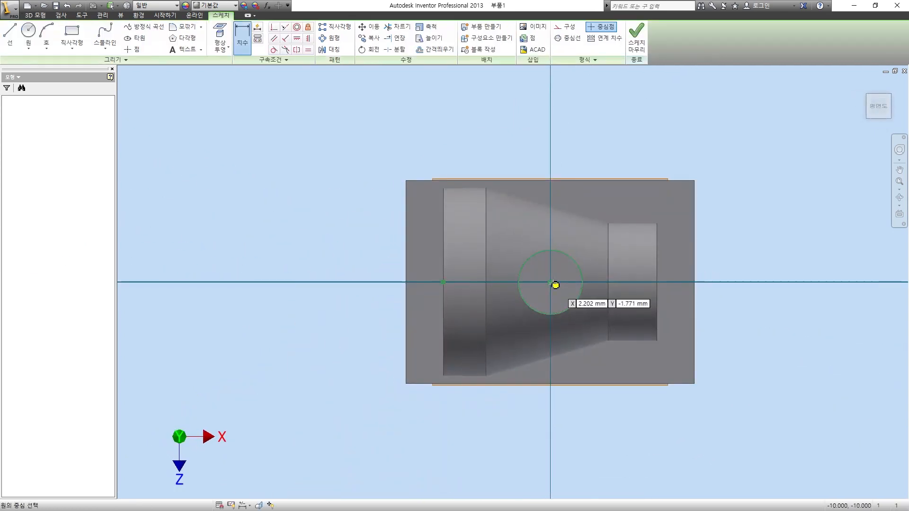
click(550, 281)
text(20)
key(Return)
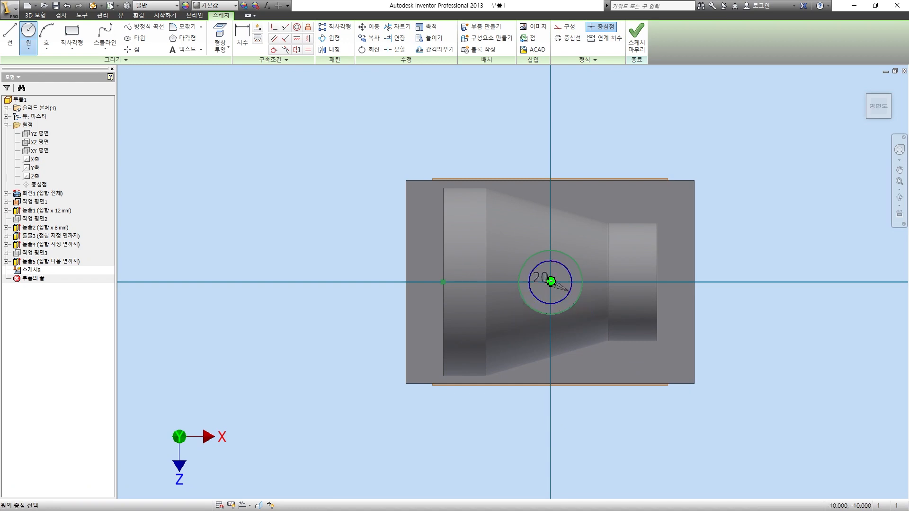
click(636, 35)
- Cut the 20 mm circle 30 mm deep through the boss into the body's bore
key(e)
key(F4)
drag(440, 266, 518, 301)
click(198, 117)
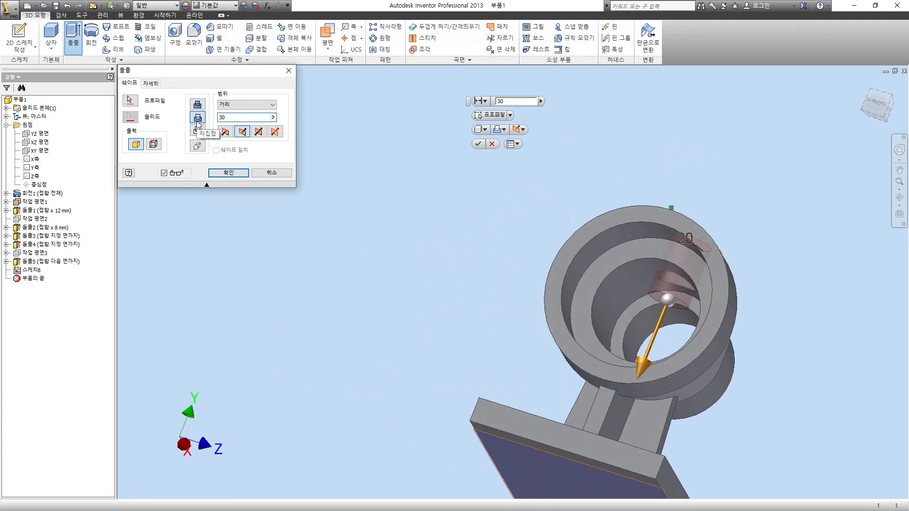
key(Return)
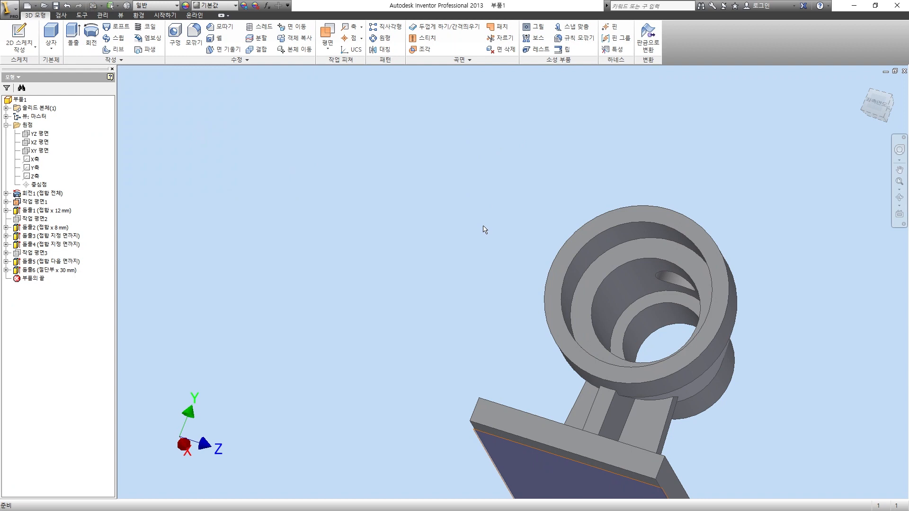
- Hide the work plane under the base plate
right_click(23, 205)
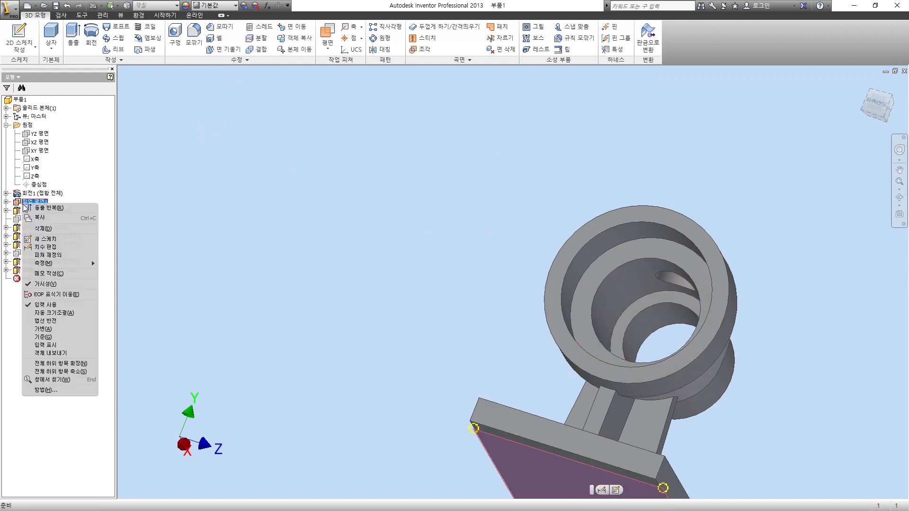
key(v)
key(F4)
key(F6)
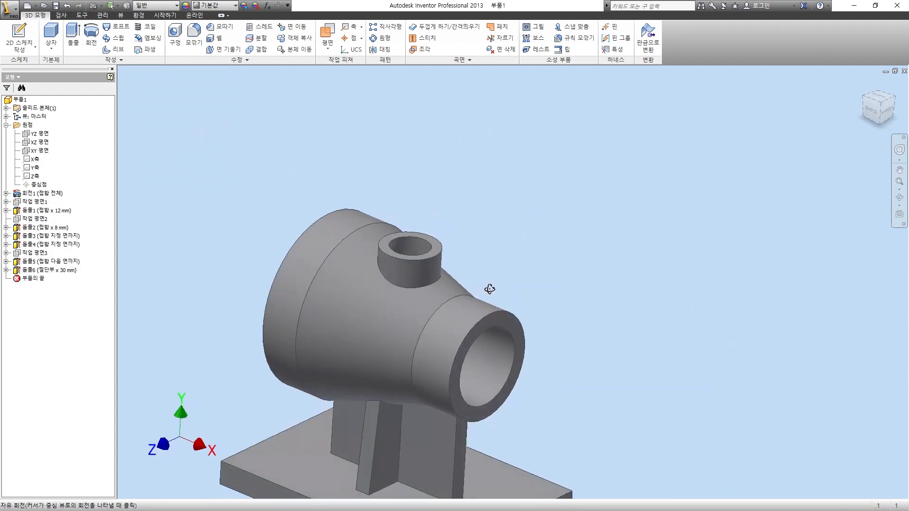
middle_drag(442, 308, 444, 218)
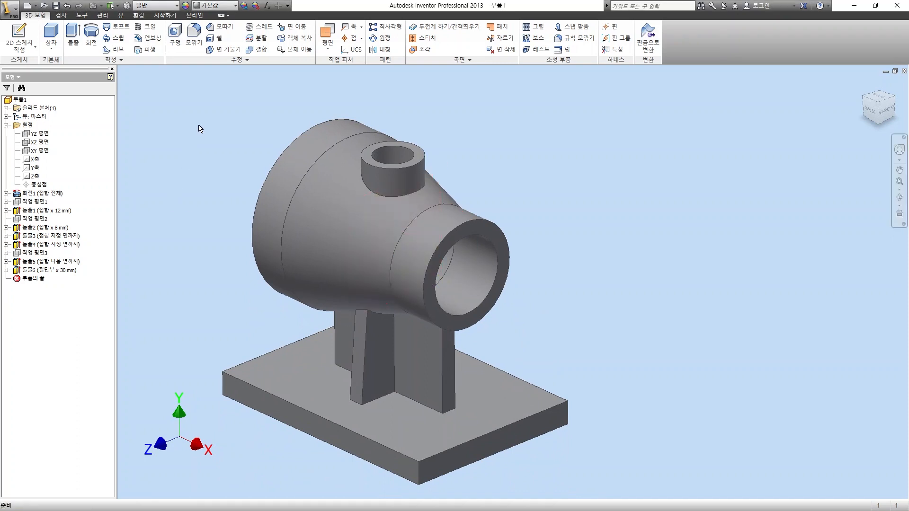
- Fillet the four vertical corner edges of the base plate with a 12 mm radius
click(194, 41)
click(246, 81)
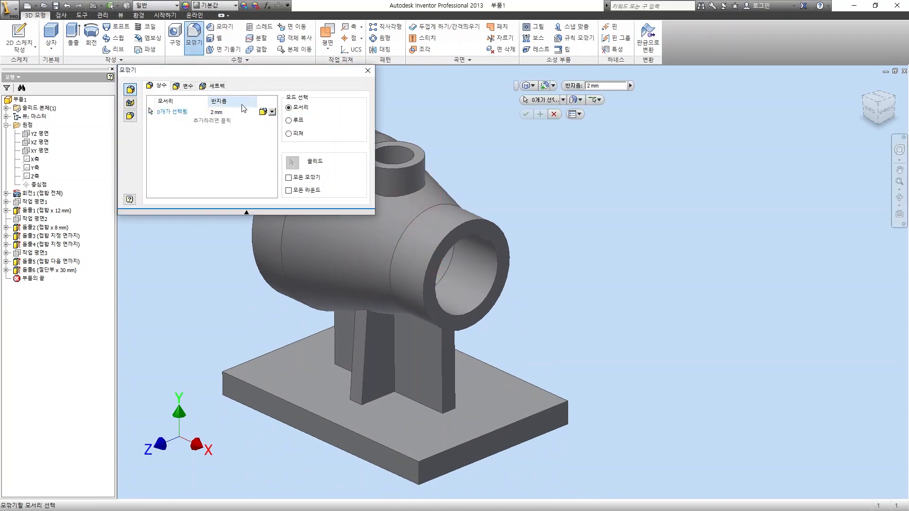
click(199, 165)
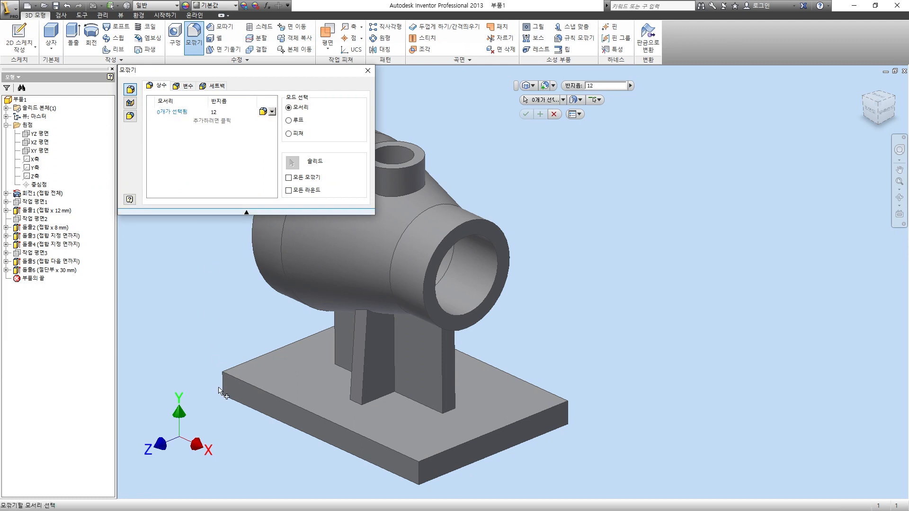
click(222, 386)
click(418, 471)
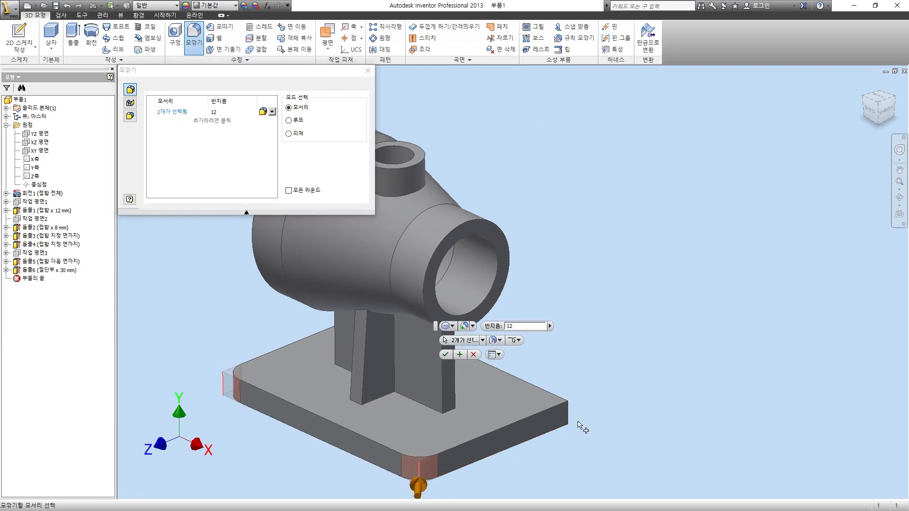
click(569, 412)
key(F4)
drag(439, 326, 611, 386)
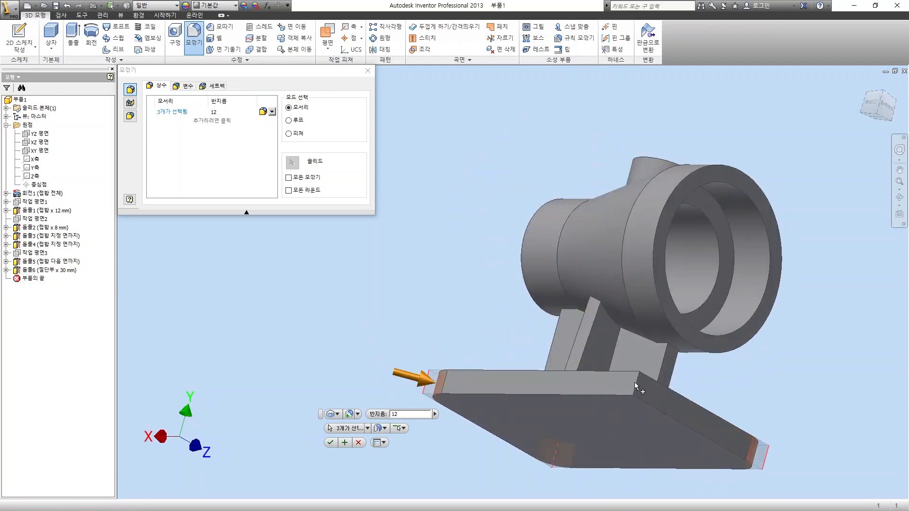
click(244, 204)
- Create a sketch on the base plate's top face containing the projected outline and corner arc centre points
key(F4)
drag(532, 334, 402, 314)
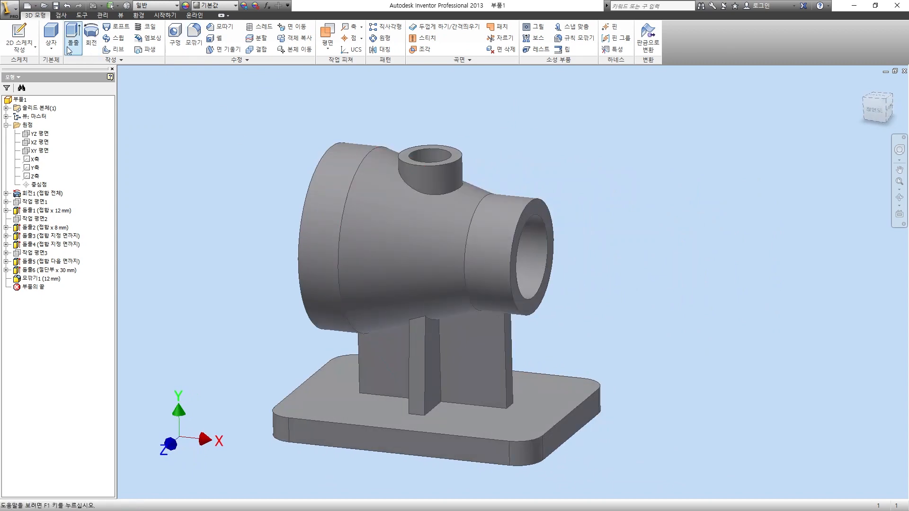
click(19, 36)
click(348, 406)
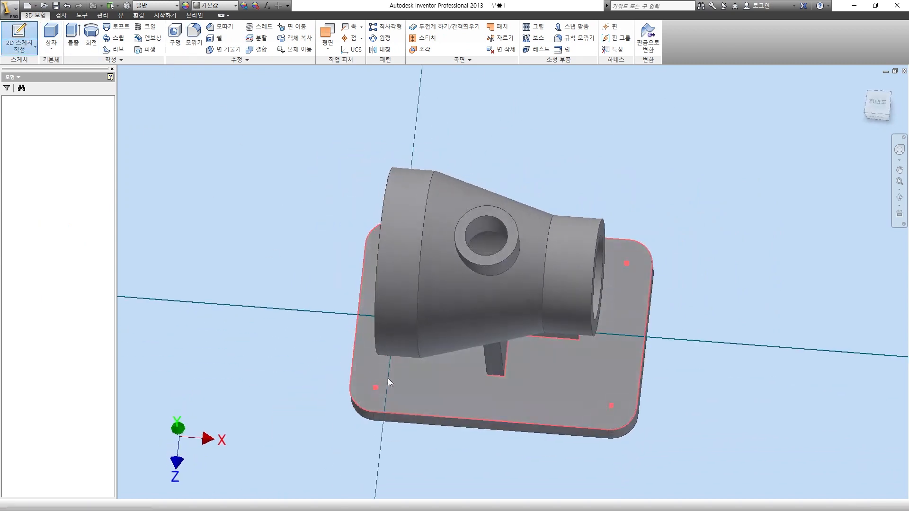
click(637, 38)
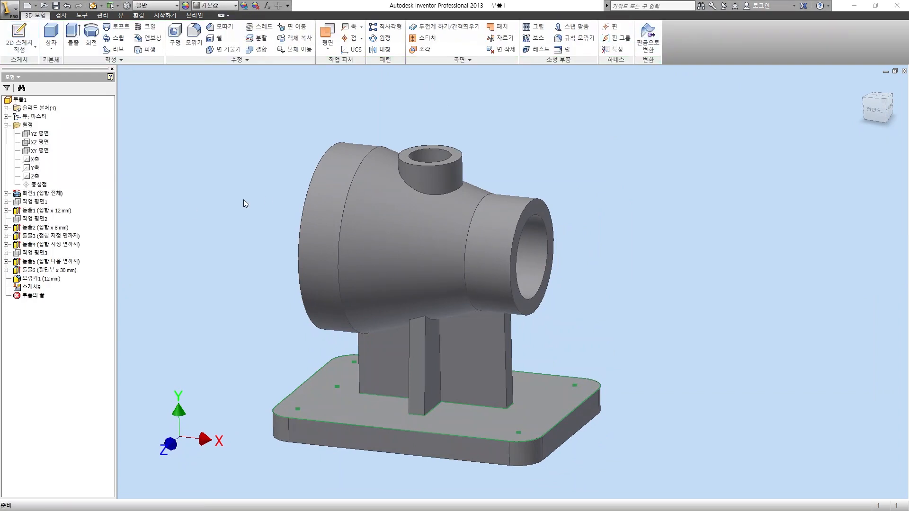
- Place 10 mm diameter through-all holes at the four corner arc centres of the base plate
click(174, 35)
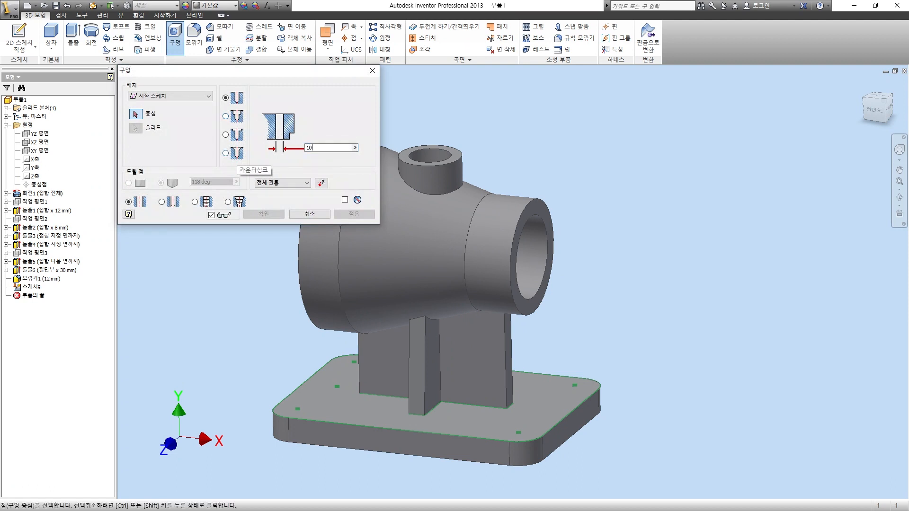
click(355, 363)
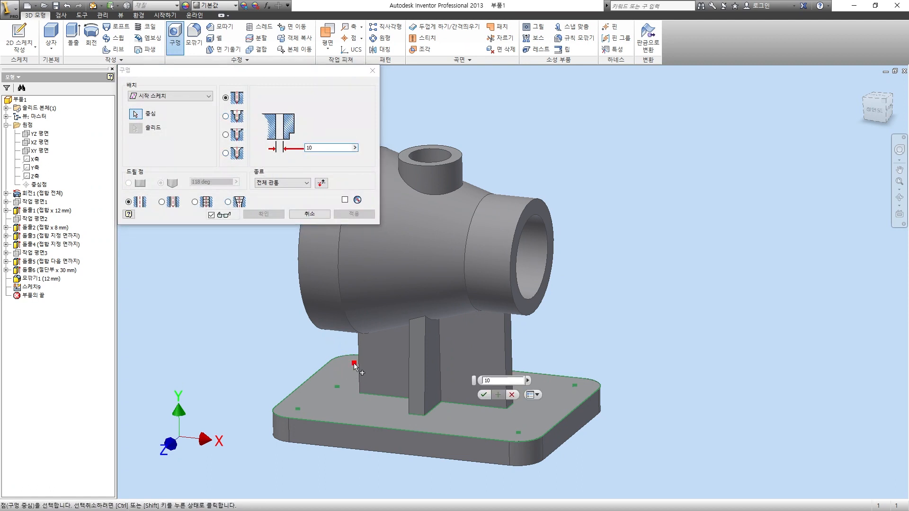
click(298, 409)
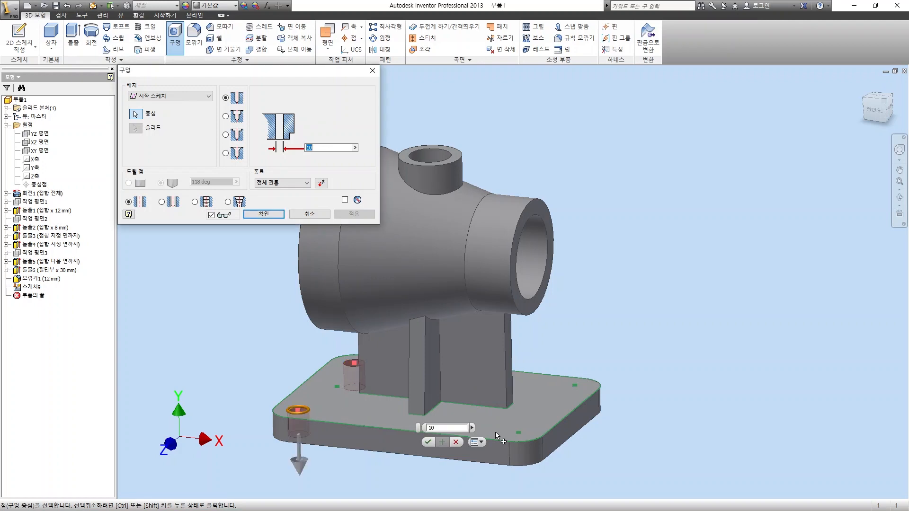
click(519, 435)
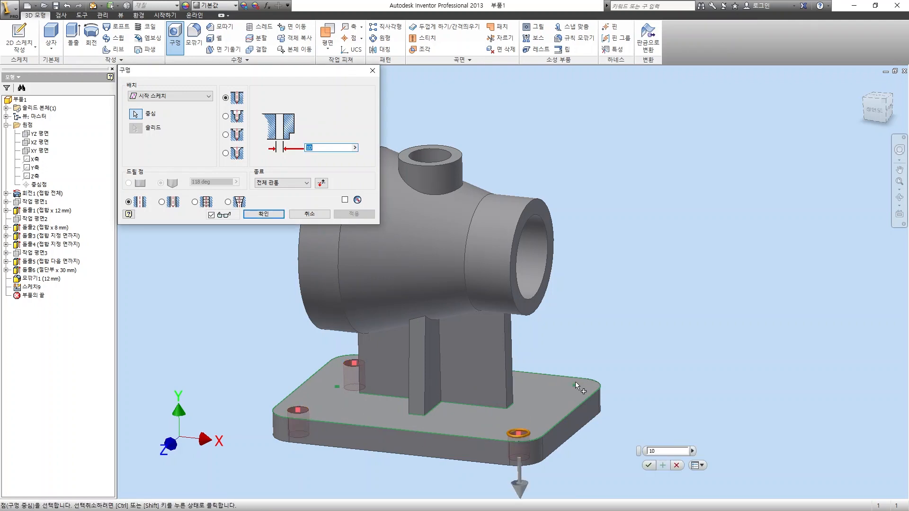
click(576, 385)
click(264, 214)
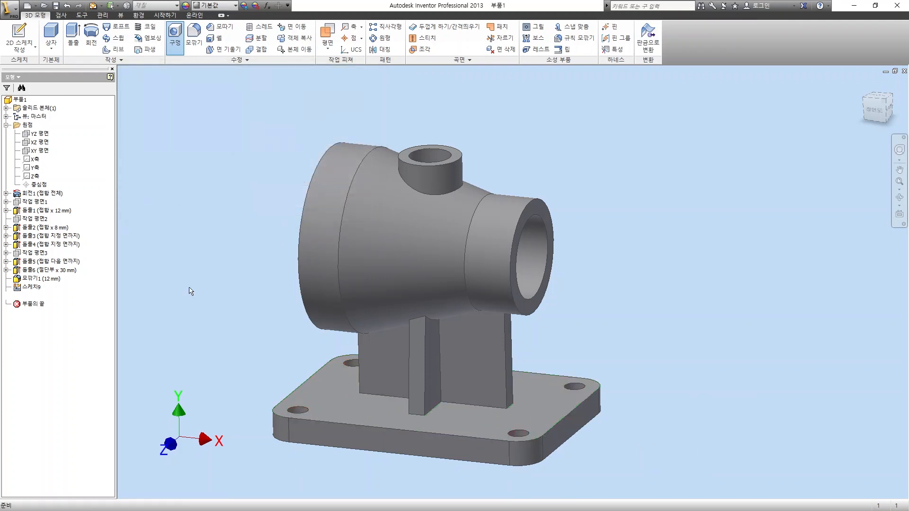
- Fillet the outer vertical edges of the cross-shaped column's ribs on all sides with a 3 mm radius
click(194, 44)
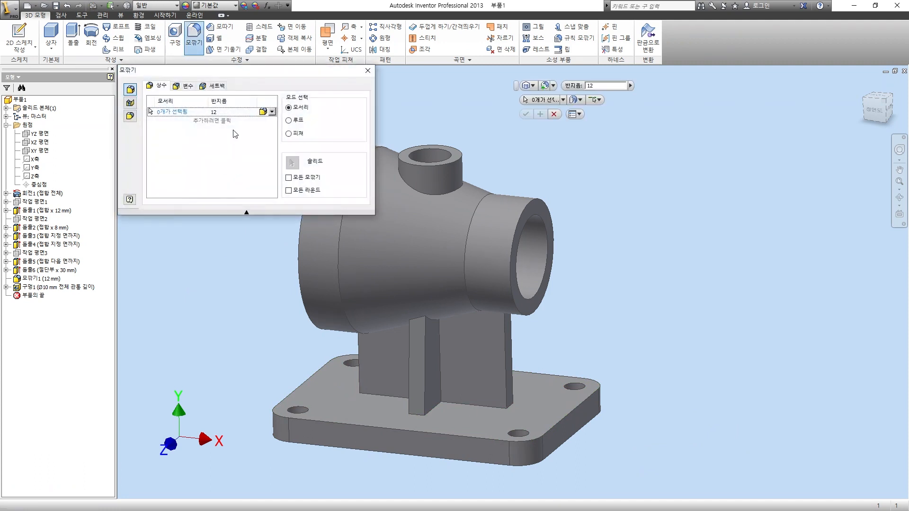
click(427, 356)
click(444, 375)
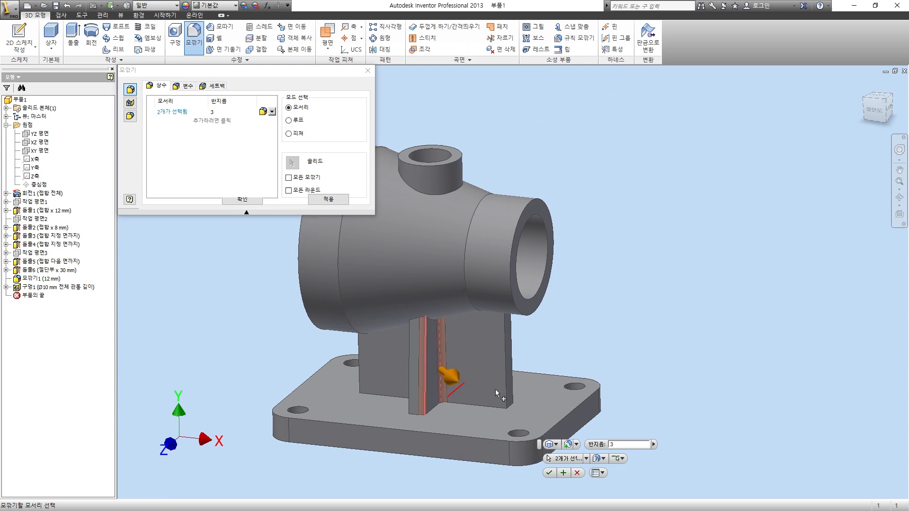
click(506, 383)
click(512, 371)
shift+middle_drag(457, 317, 379, 300)
click(460, 312)
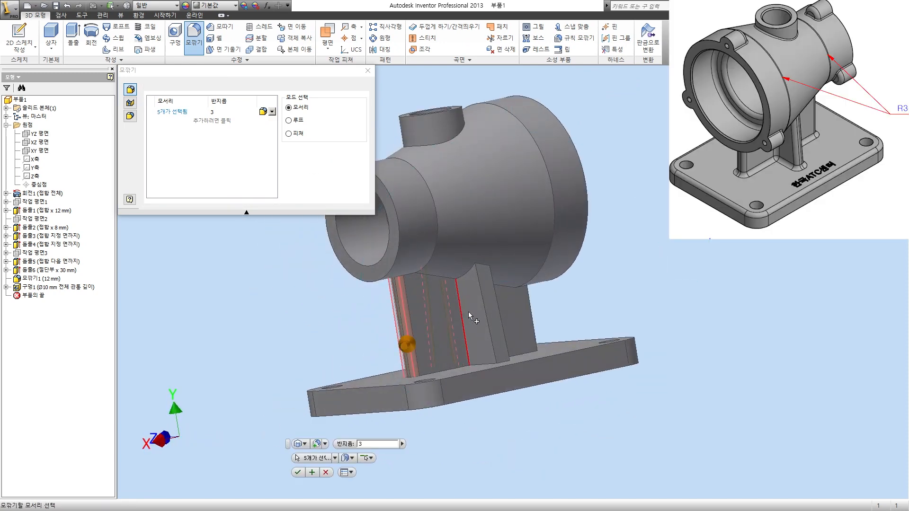
click(484, 311)
click(502, 315)
shift+middle_drag(501, 314, 437, 309)
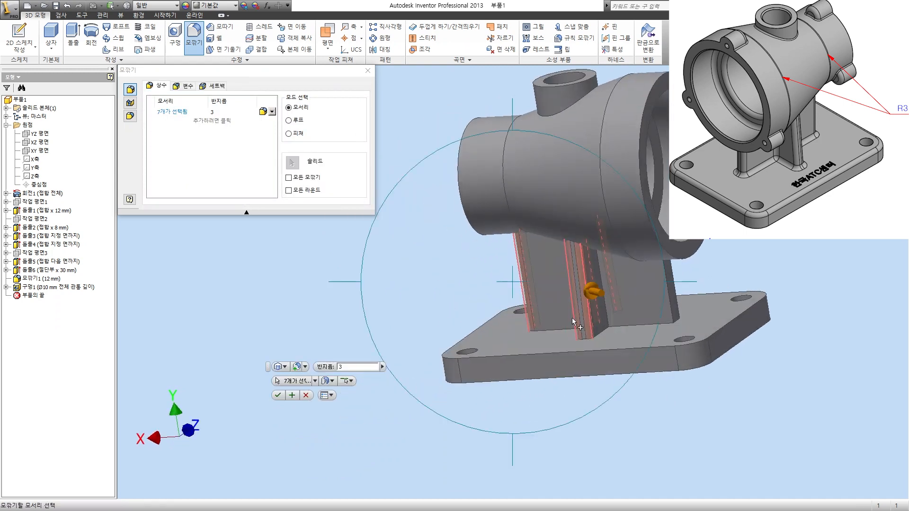
click(609, 322)
click(671, 307)
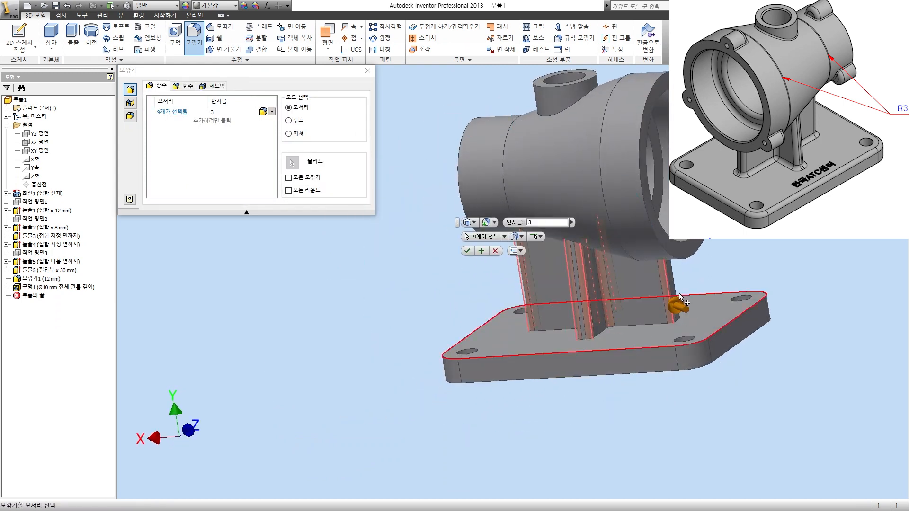
click(682, 296)
shift+middle_drag(681, 296, 587, 319)
click(593, 323)
click(621, 317)
click(242, 199)
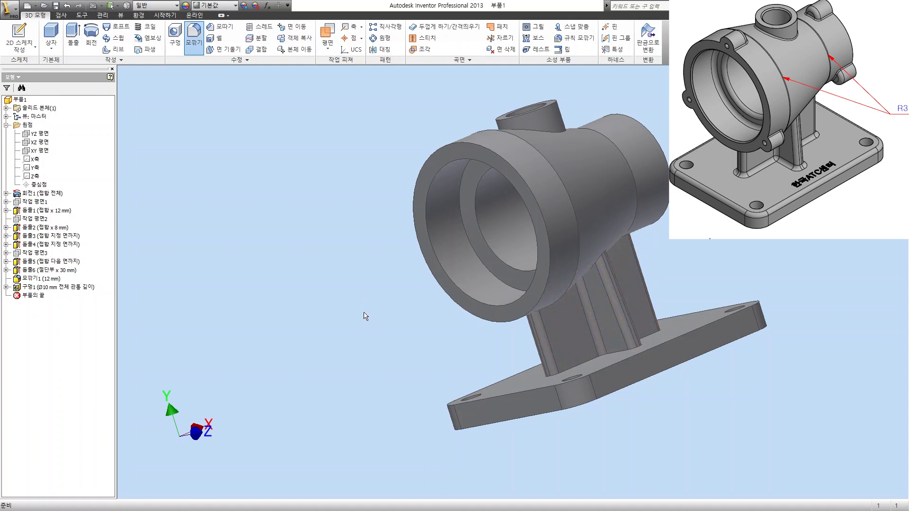
- Fillet the base plate's top perimeter and the column's junctions with the plate and the body with a 3 mm radius
shift+middle_drag(518, 352, 502, 341)
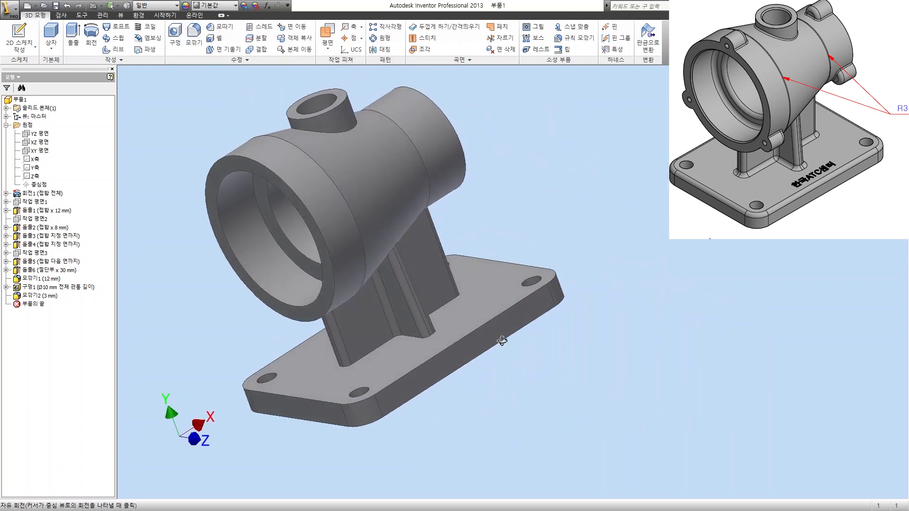
click(194, 36)
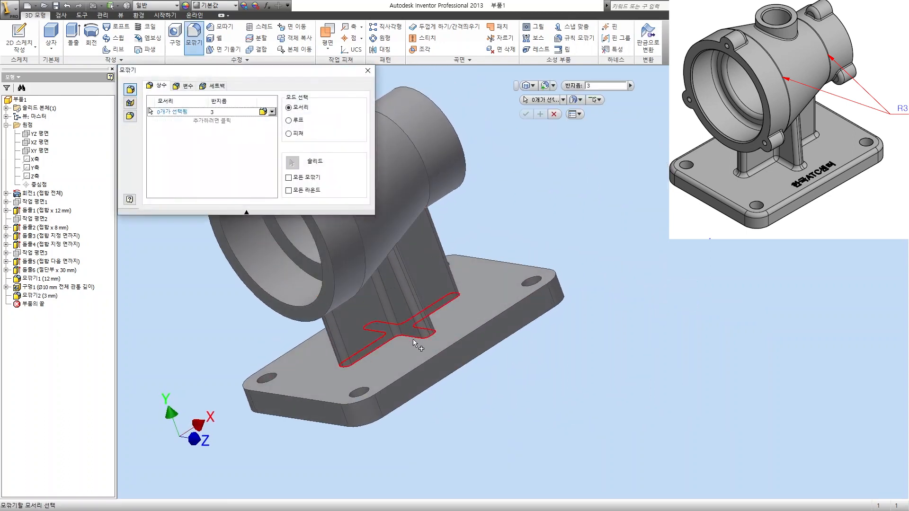
click(427, 362)
click(391, 339)
shift+middle_drag(426, 282, 411, 264)
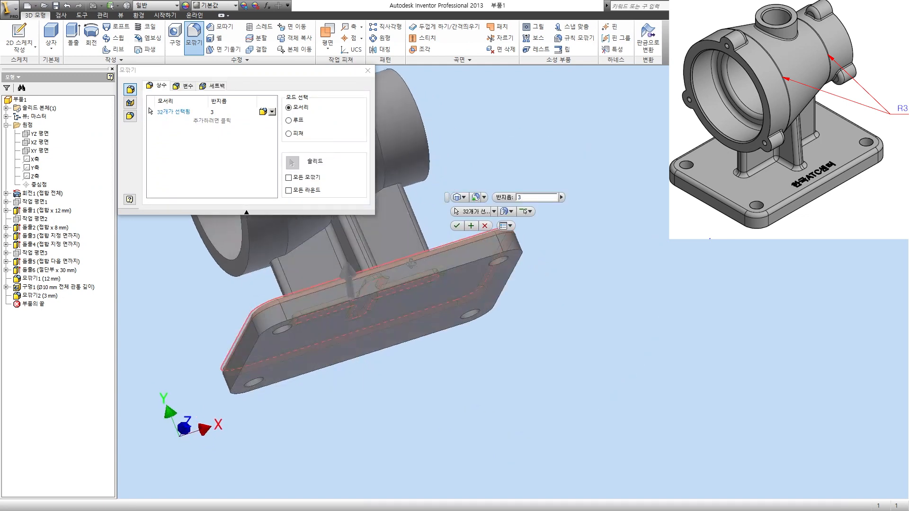
click(389, 189)
shift+middle_drag(389, 189, 485, 249)
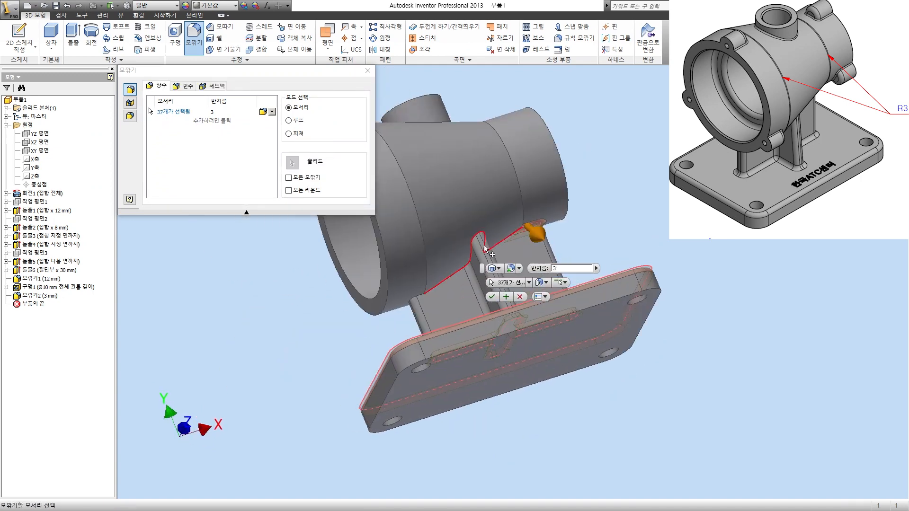
click(488, 248)
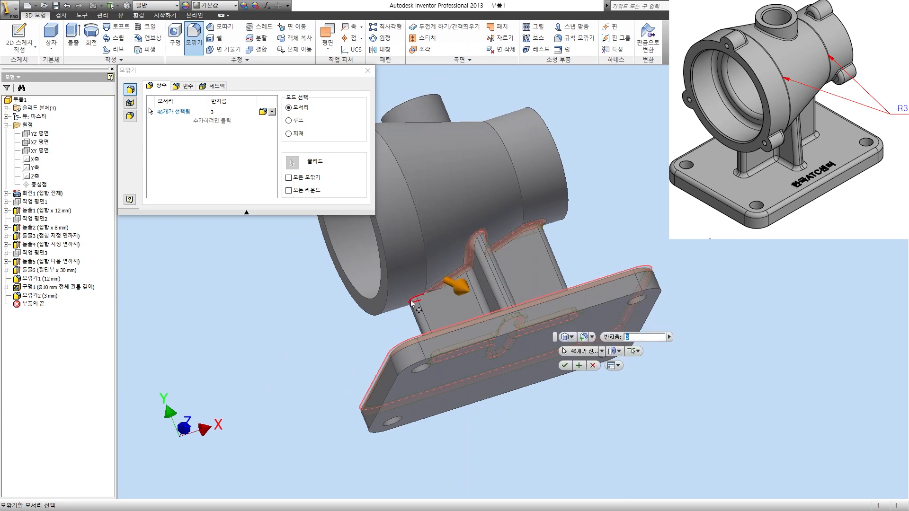
shift+middle_drag(437, 292, 601, 211)
click(251, 198)
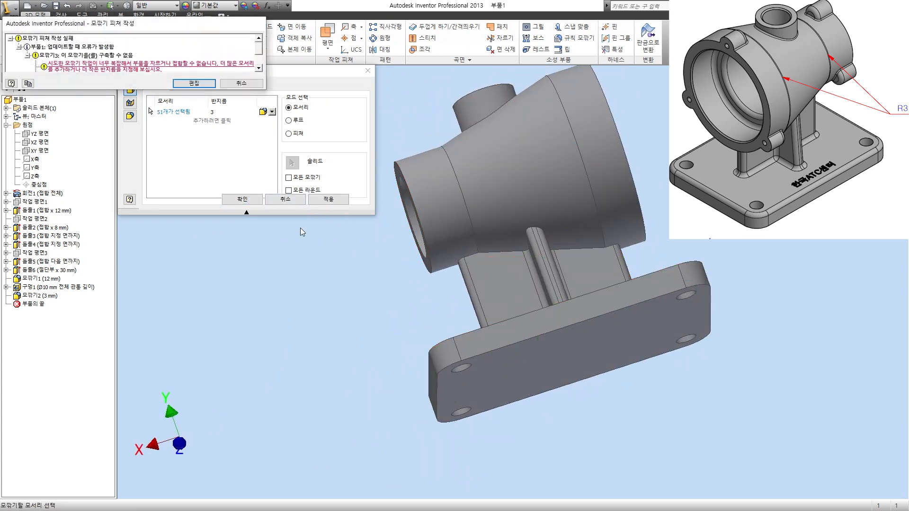
click(195, 84)
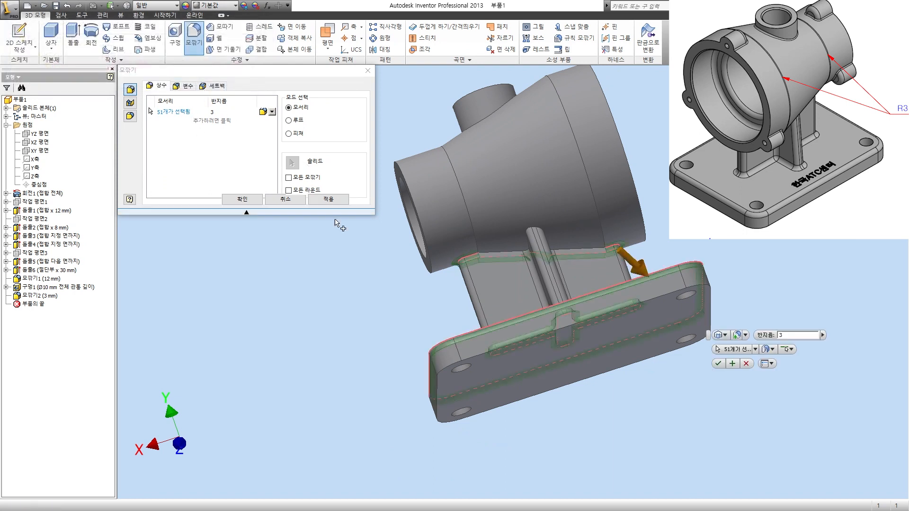
click(507, 252)
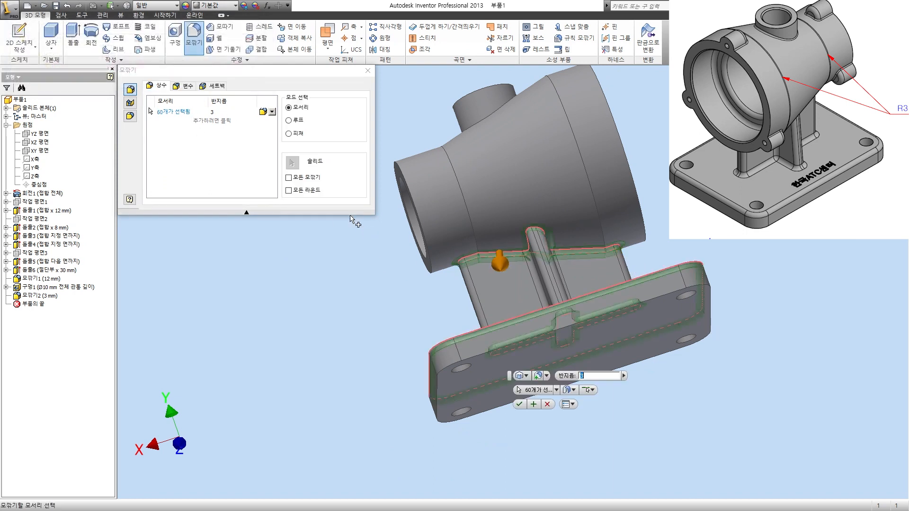
click(328, 201)
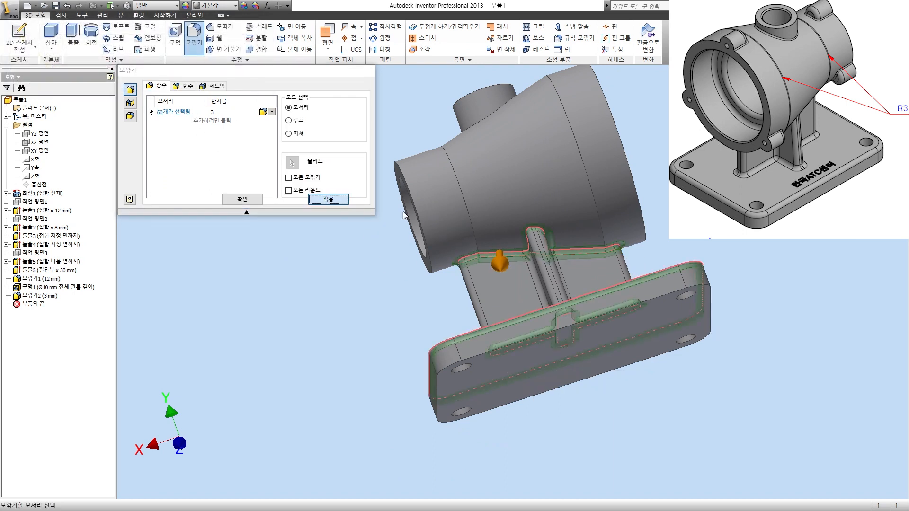
- Fillet the body's two outer transition edges and the junction around the top boss with a 3 mm radius
click(464, 209)
click(587, 194)
key(F4)
drag(520, 228, 539, 249)
click(485, 144)
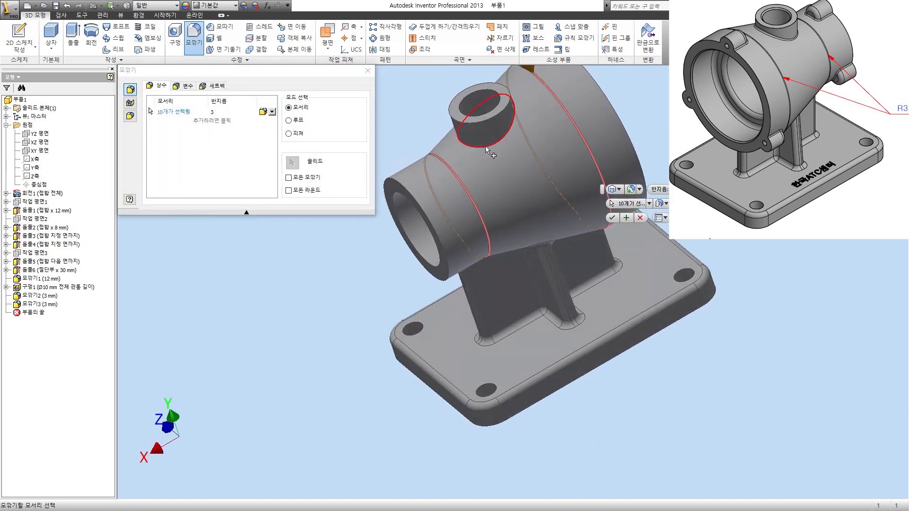
click(254, 201)
- Chamfer the bore openings of the top boss and both body ends by 1 mm
middle_drag(300, 251, 268, 289)
click(223, 26)
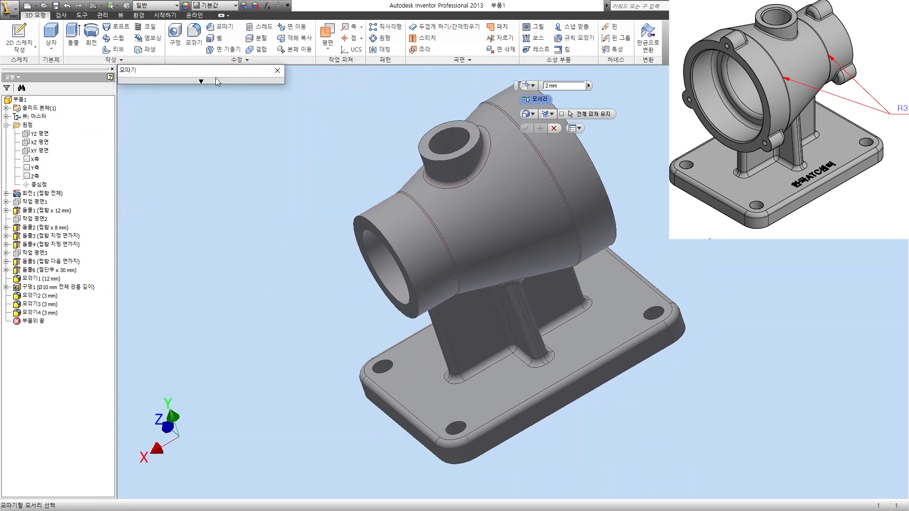
click(444, 152)
click(366, 234)
key(F4)
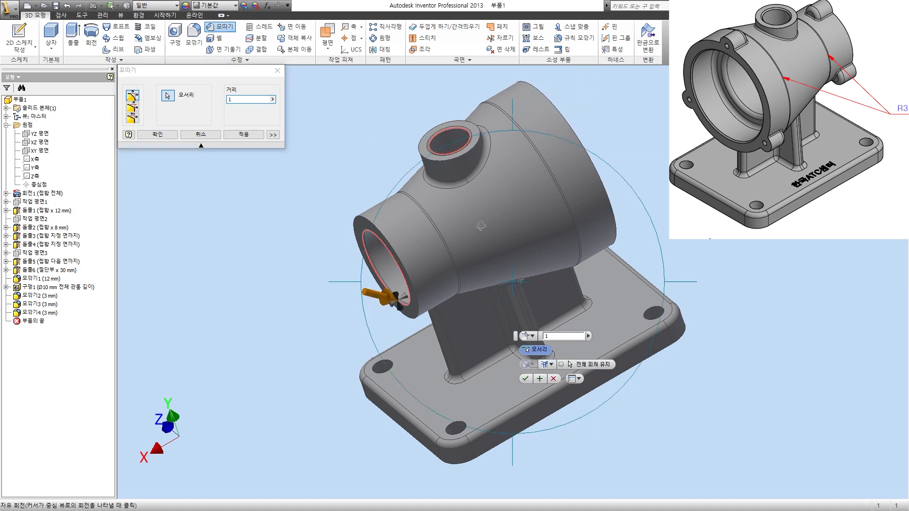
shift+middle_drag(484, 226, 476, 214)
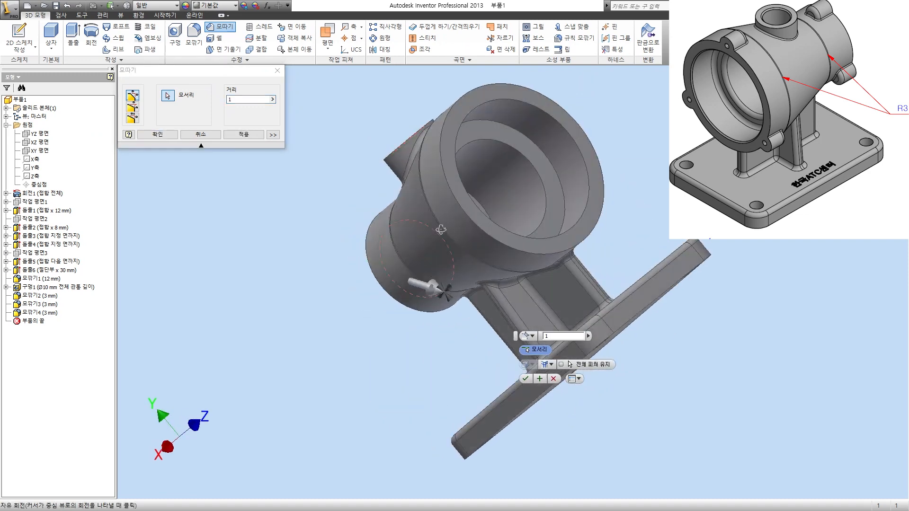
click(572, 227)
click(157, 135)
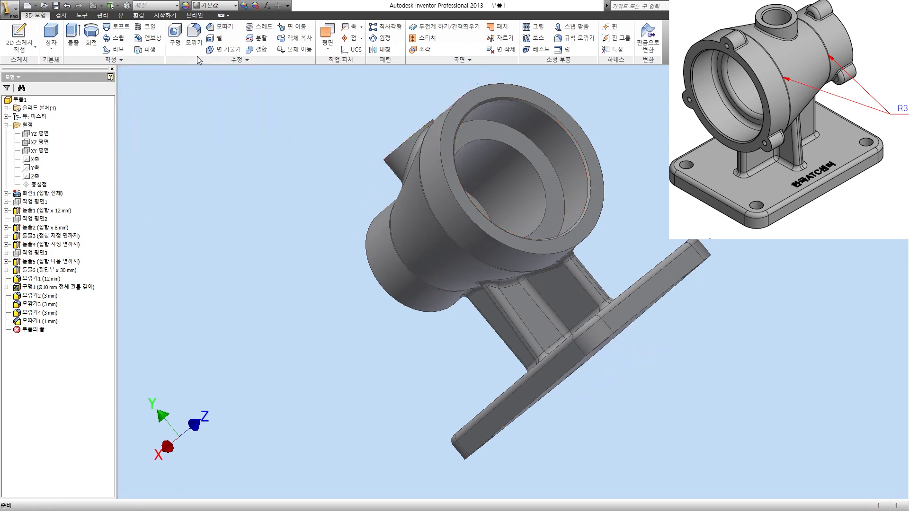
- Fillet the two circular step edges inside the body's bore with a 3 mm radius
click(194, 37)
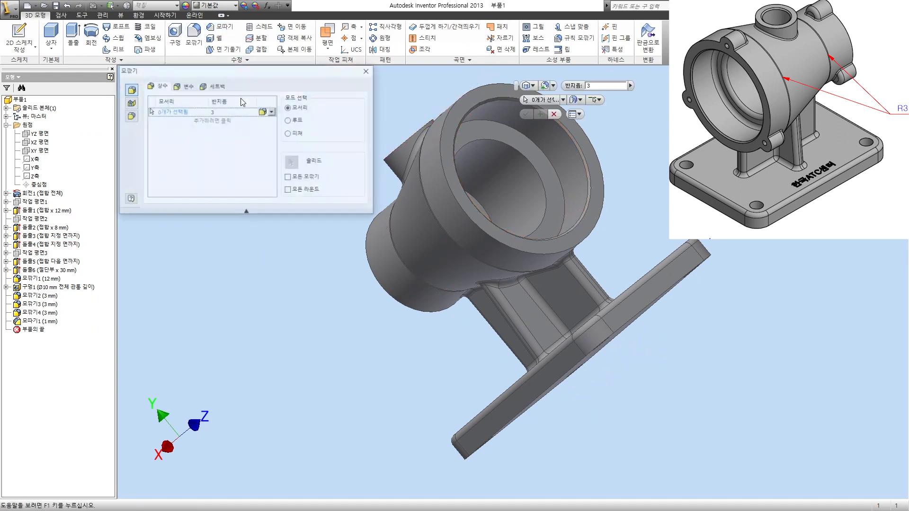
click(506, 125)
key(F4)
mouse_move(488, 185)
mouse_down()
mouse_move(471, 197)
mouse_move(474, 188)
mouse_up()
click(478, 175)
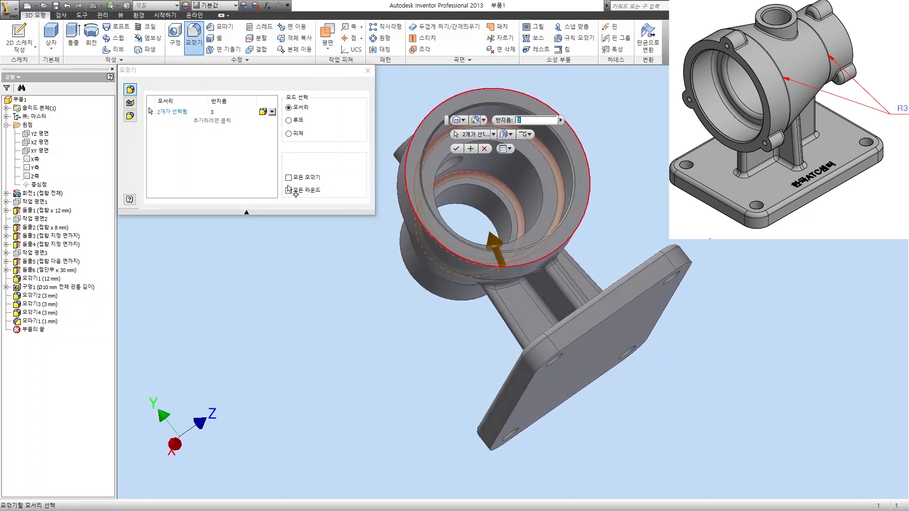
click(243, 200)
- Create a sketch on the ring-shaped end face of the body's smaller end, with its circular edges projected
key(F4)
drag(434, 300, 554, 265)
key(s)
click(474, 174)
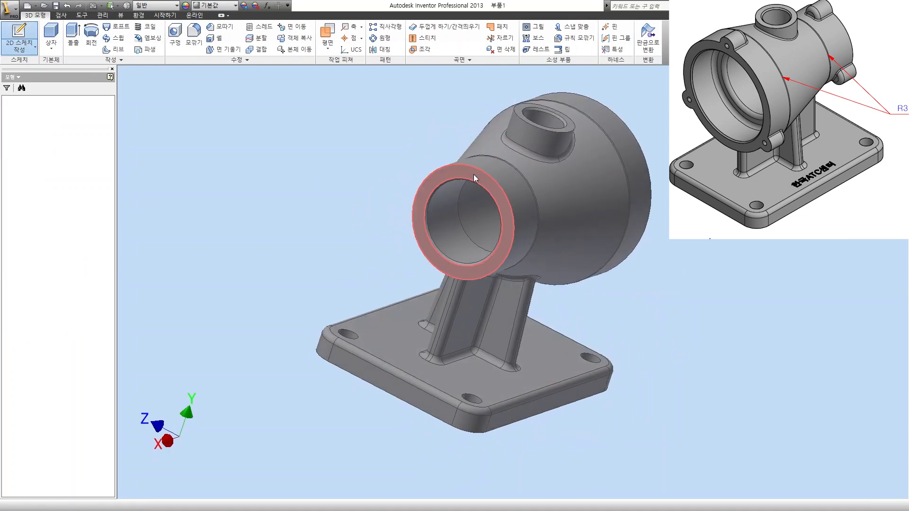
key(c)
scroll(488, 205, up, 4)
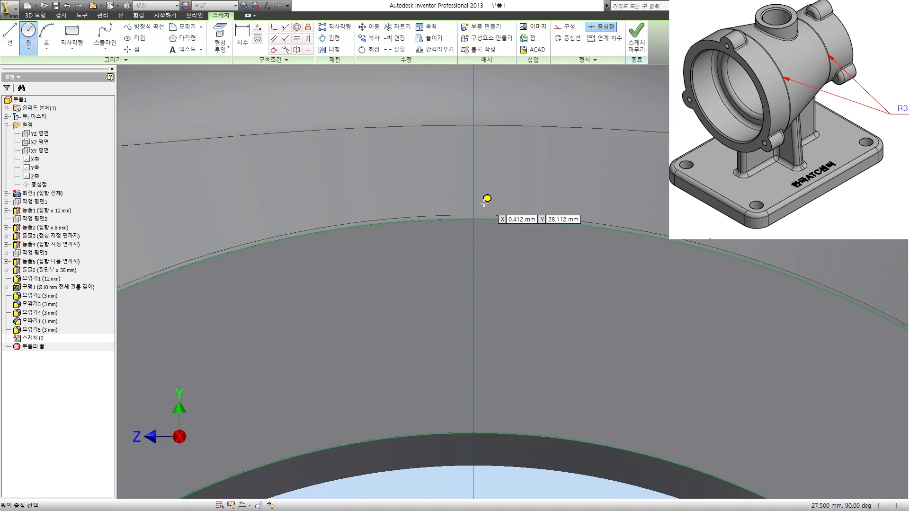
click(636, 38)
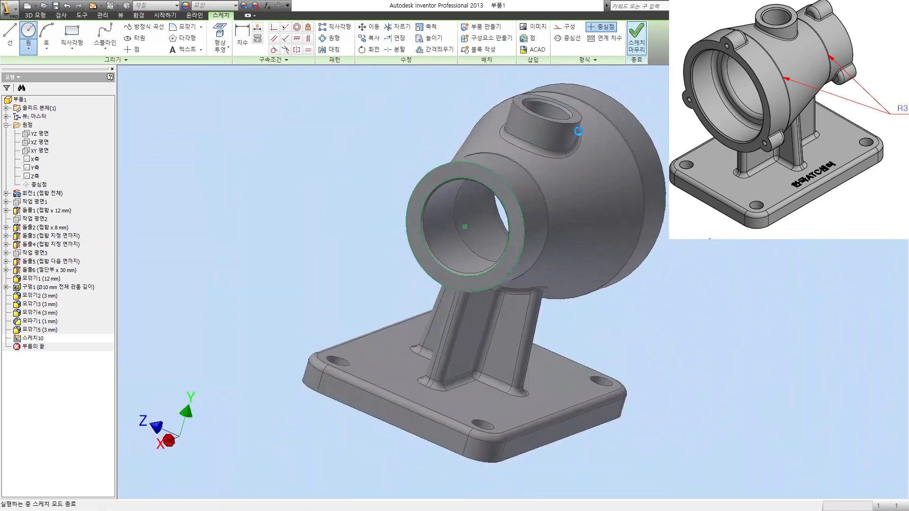
- Reopen the small end face's sketch and draw a 14 mm diameter circle centred on the topmost point of its outer edge
scroll(518, 142, up, 5)
key(F4)
drag(521, 229, 410, 235)
shift+middle_drag(410, 236, 556, 222)
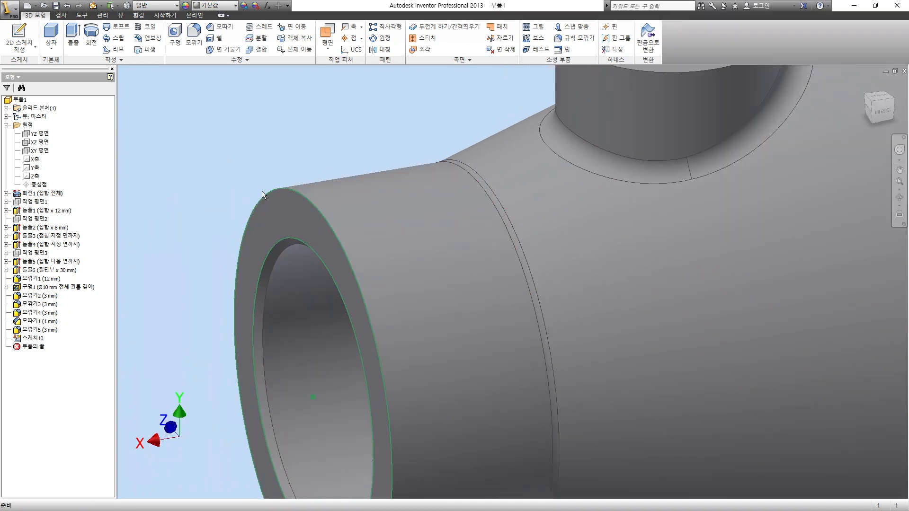
double_click(30, 339)
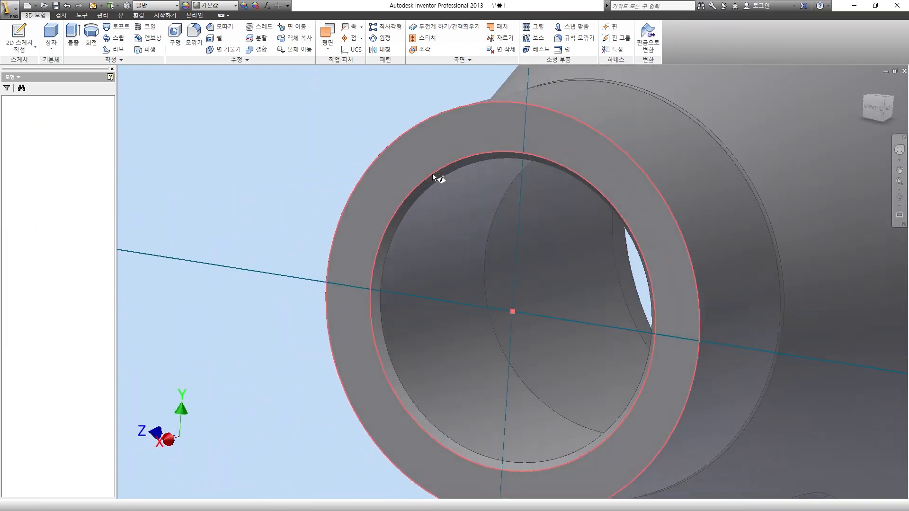
key(c)
middle_drag(475, 181, 445, 250)
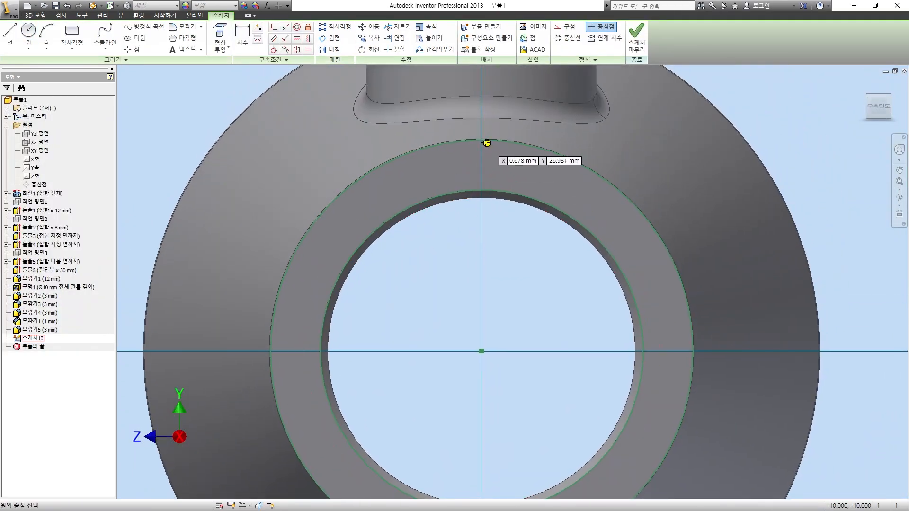
click(482, 140)
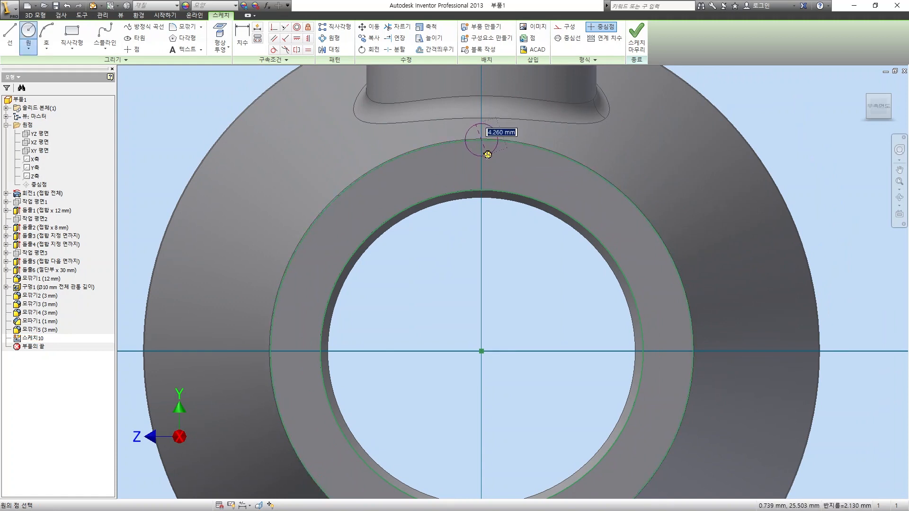
key(Return)
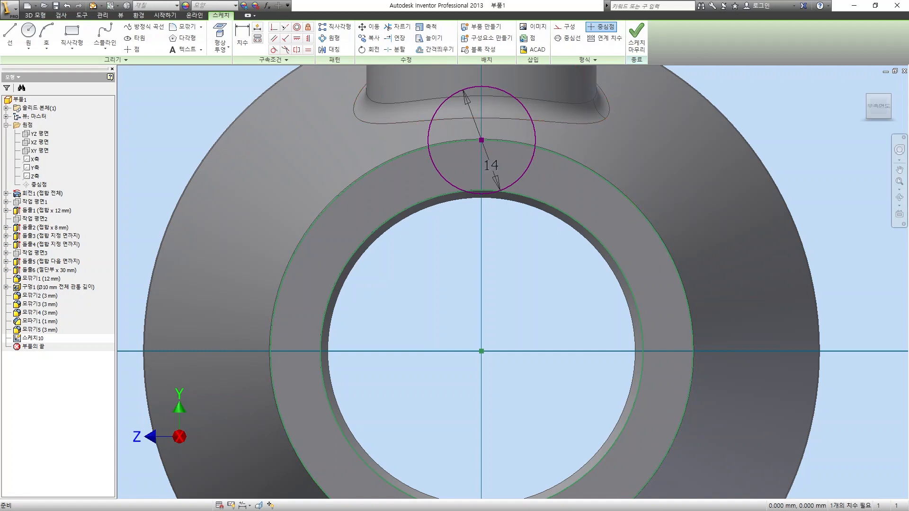
- Trim away the part of the circle inside the face's outer edge and finish the sketch
key(x)
click(535, 163)
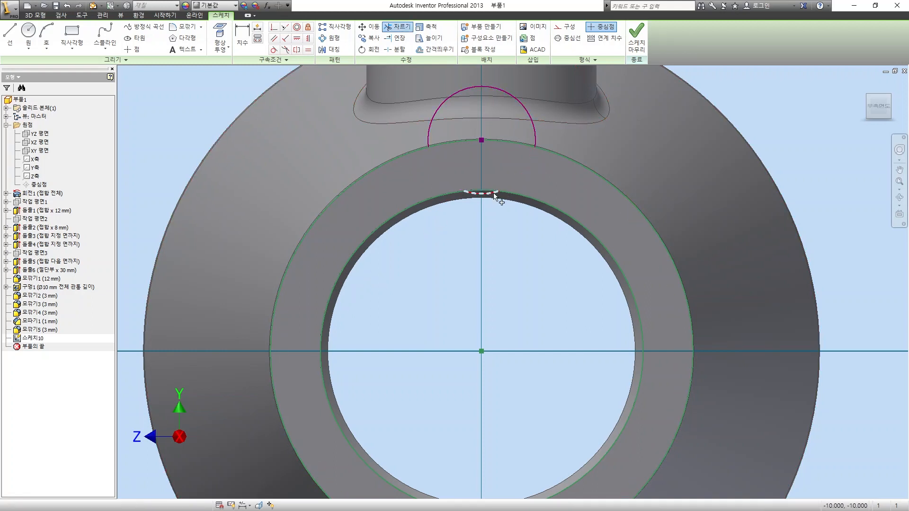
click(636, 34)
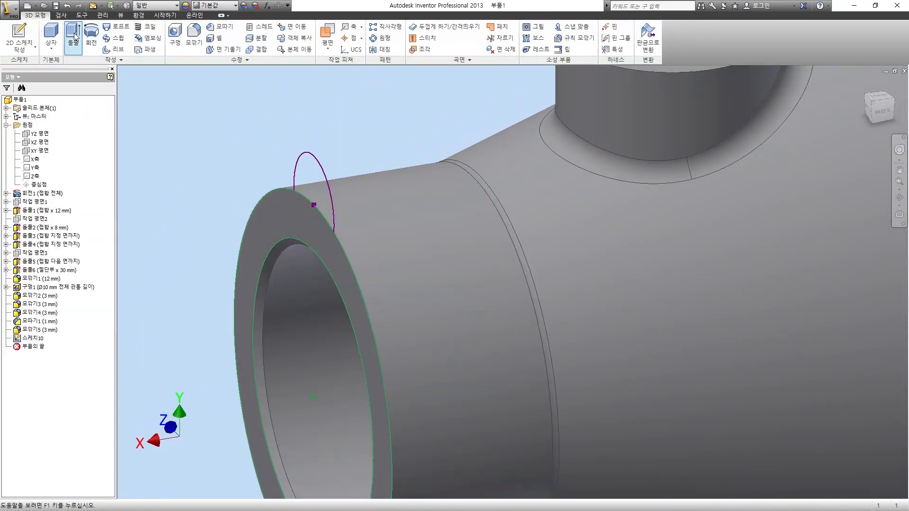
- Extrude the partial-circle lug profile by a set distance along the body, away from the small end's opening
click(73, 38)
click(320, 191)
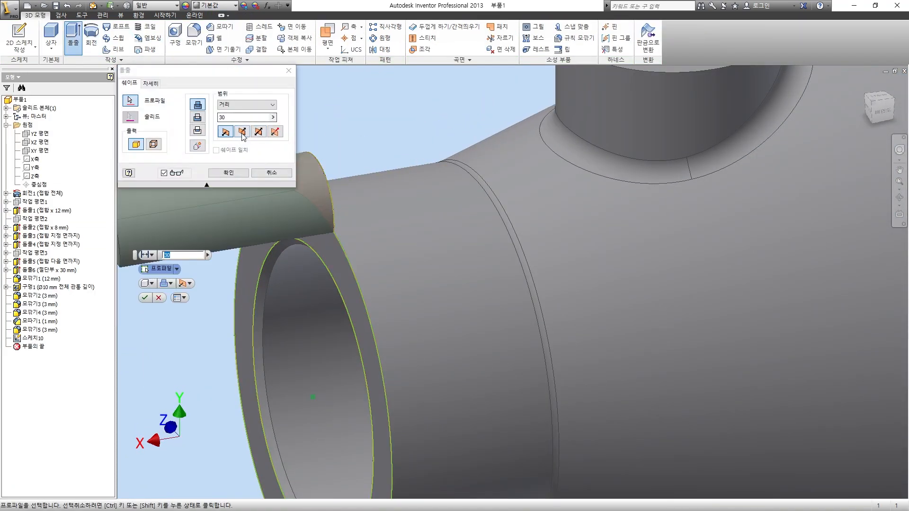
click(242, 132)
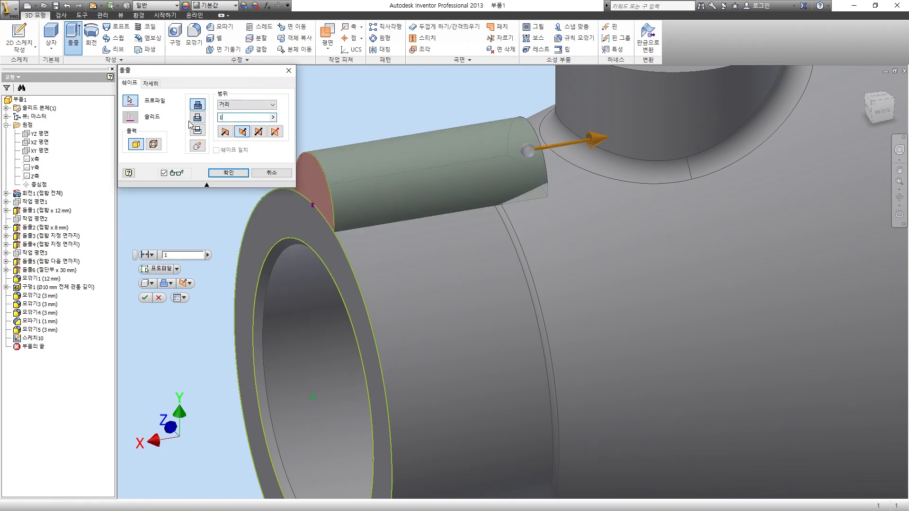
key(Return)
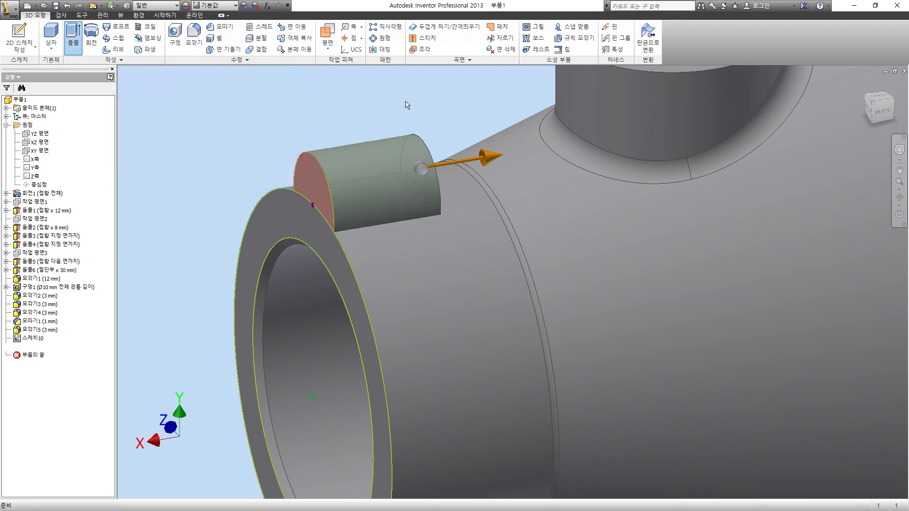
- Create a circular pattern of 3 copies of the small-end lug over 360 degrees around the body's axis
click(380, 39)
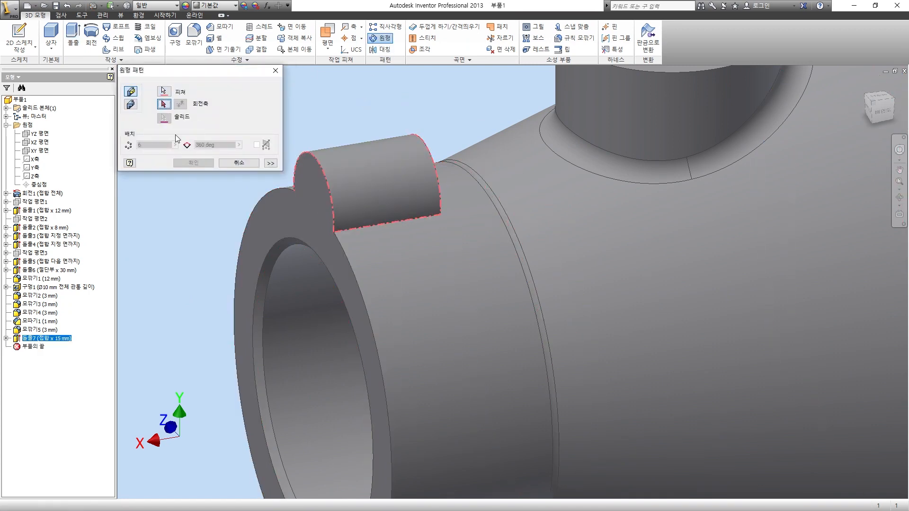
click(275, 323)
text(3)
key(Return)
- Create a sketch on the ring-shaped end face of the body's larger end
scroll(256, 180, down, 5)
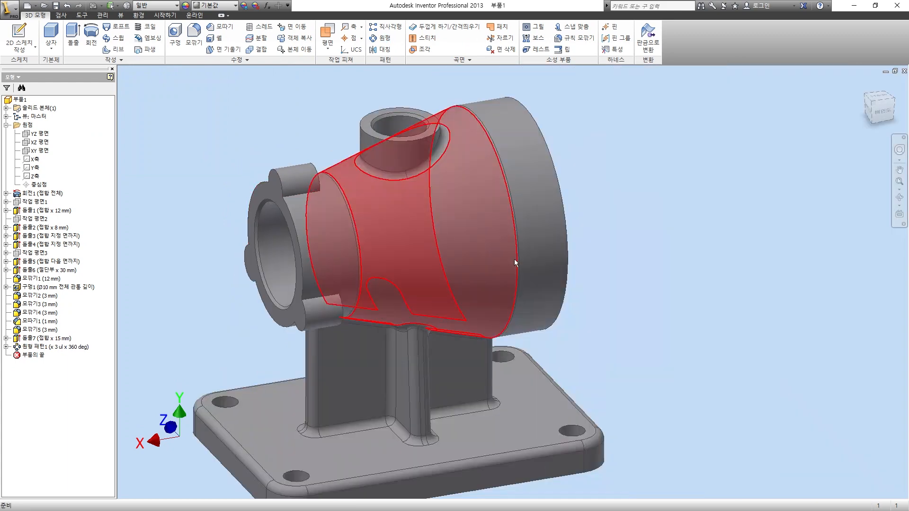
key(F4)
drag(470, 246, 417, 239)
key(s)
click(530, 105)
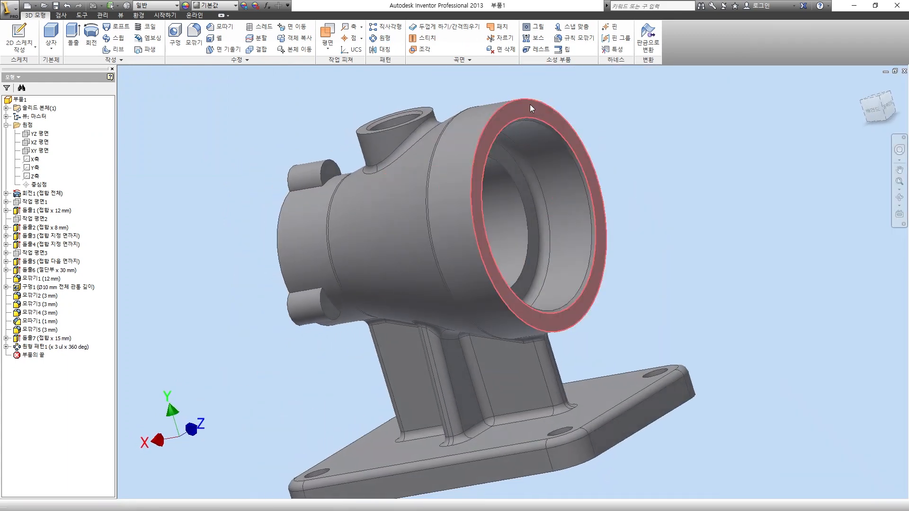
- Draw a 14 mm circle centred on the topmost point of the face's outer edge, trim its inner part and finish the sketch
key(c)
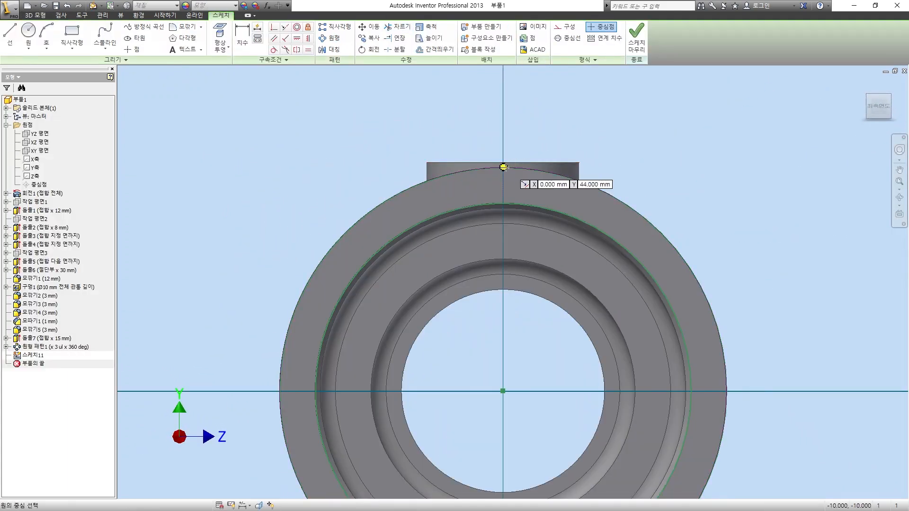
click(503, 168)
key(Return)
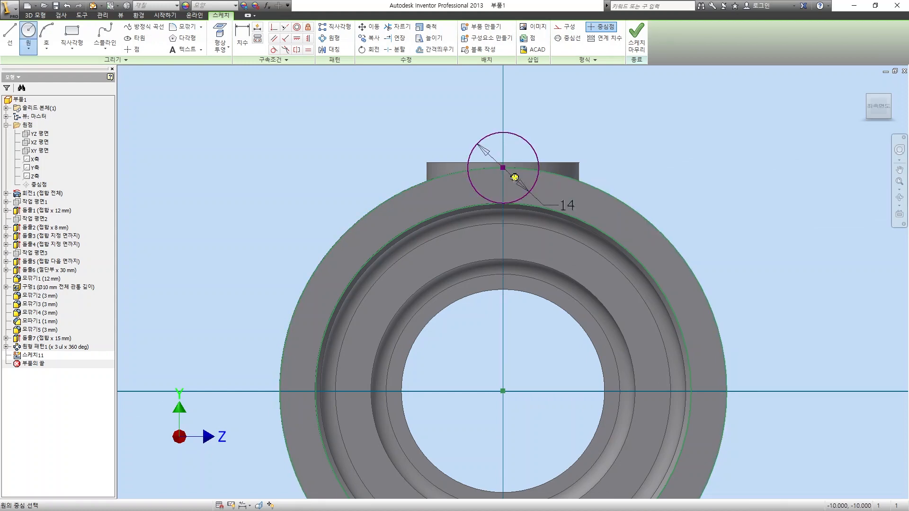
key(x)
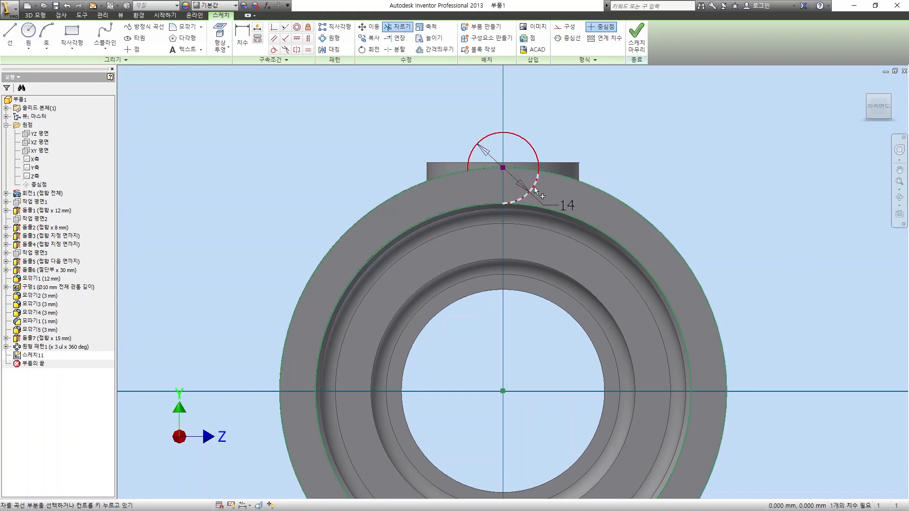
click(637, 38)
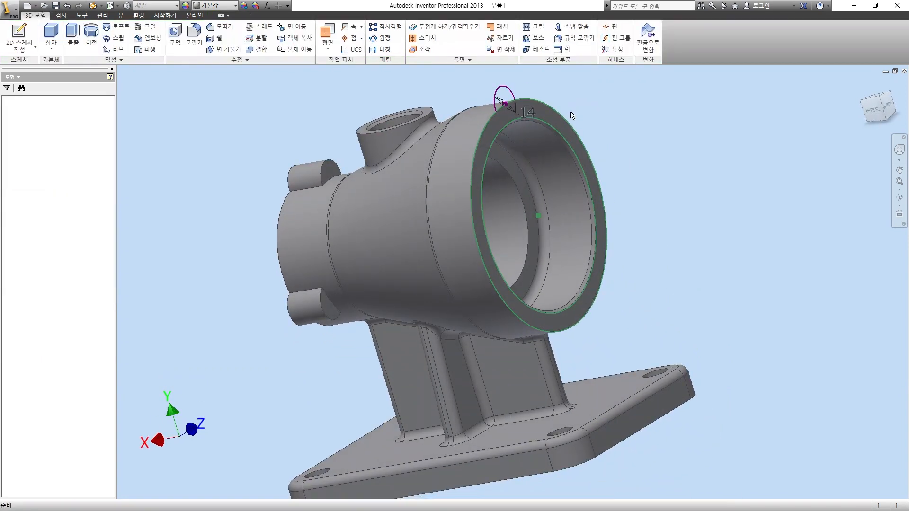
- Extrude the large-end lug profile 15 mm along the body, towards the smaller end
key(e)
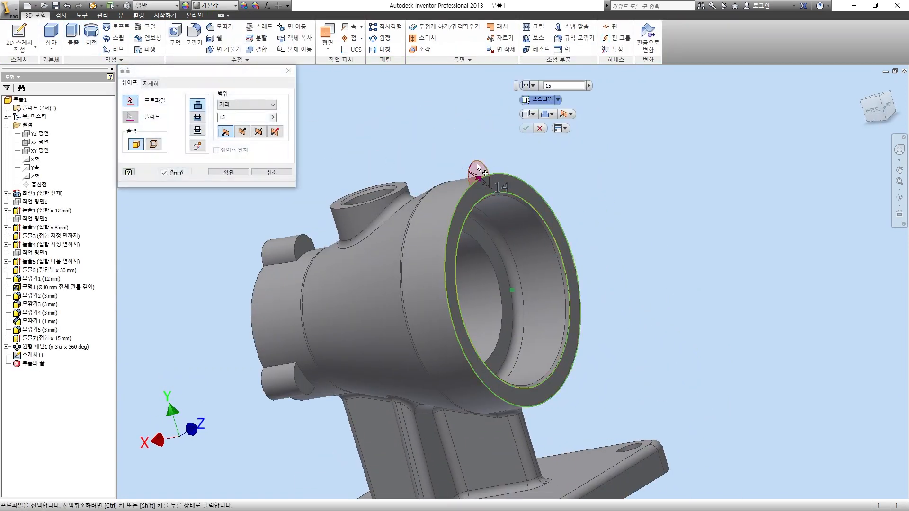
click(242, 132)
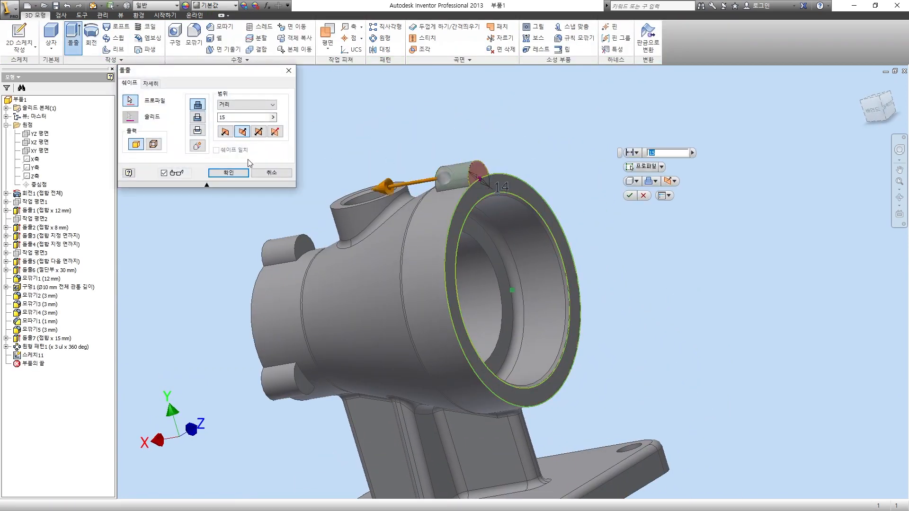
click(229, 173)
- Pattern the large-end lug circularly around the body's axis with 3 occurrences over 360 degrees
click(381, 37)
click(454, 176)
click(164, 103)
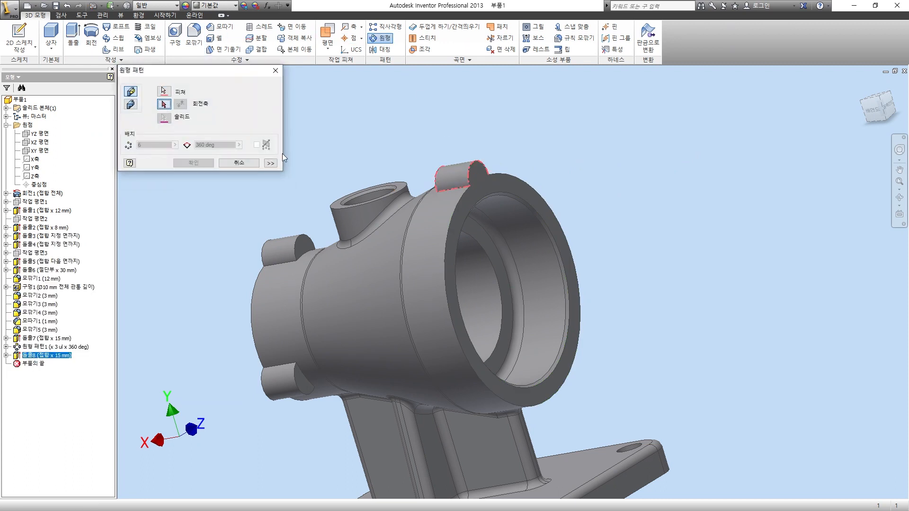
click(536, 246)
text(3)
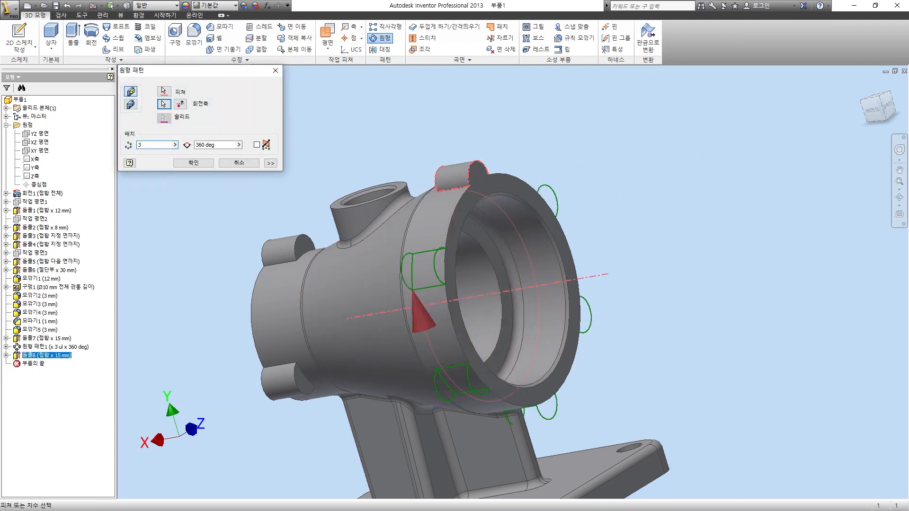
key(Return)
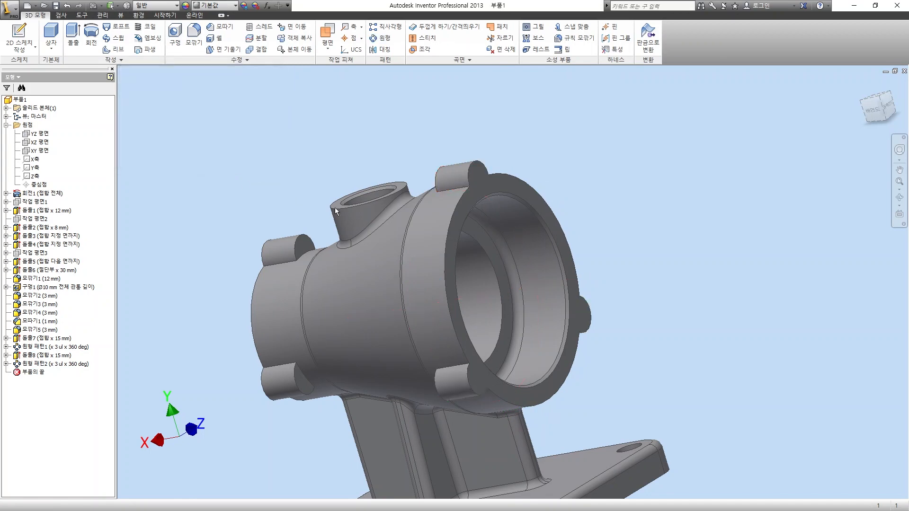
- Create a sketch on the large end's lugged face with its edges and lug centre points projected, and finish it
key(s)
click(507, 182)
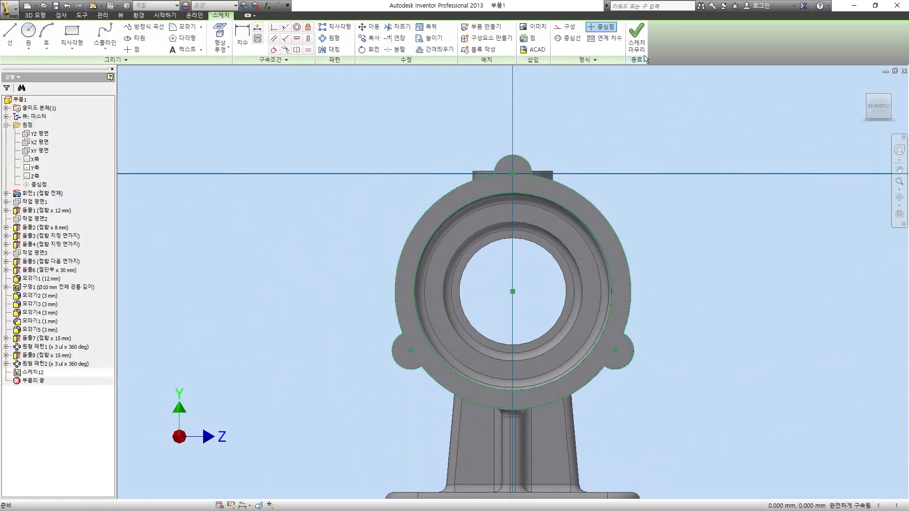
click(637, 35)
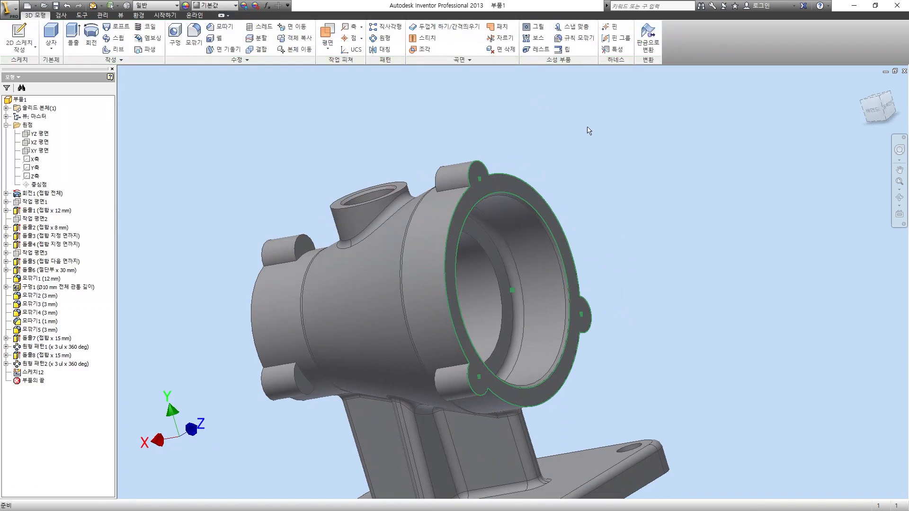
- Start a tapped hole with ISO Metric profile thread, size 5, designation M5x0.8
scroll(597, 136, down, 3)
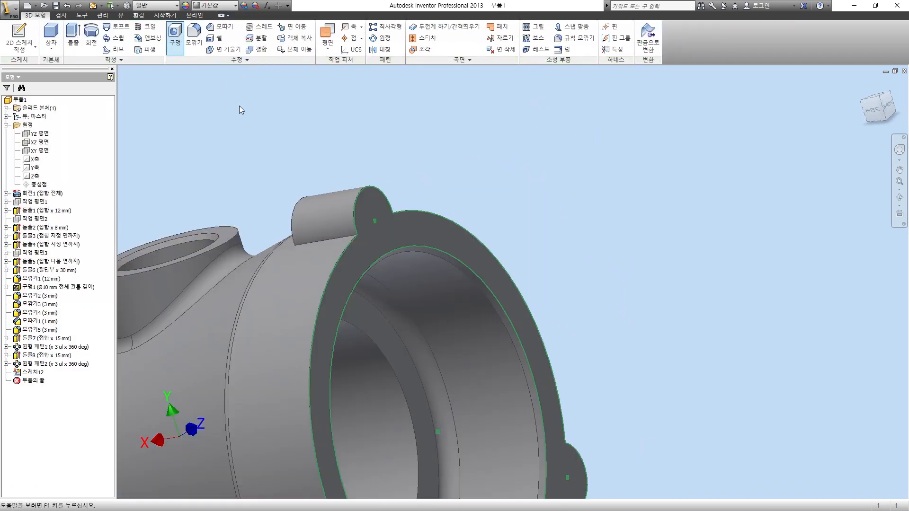
click(194, 202)
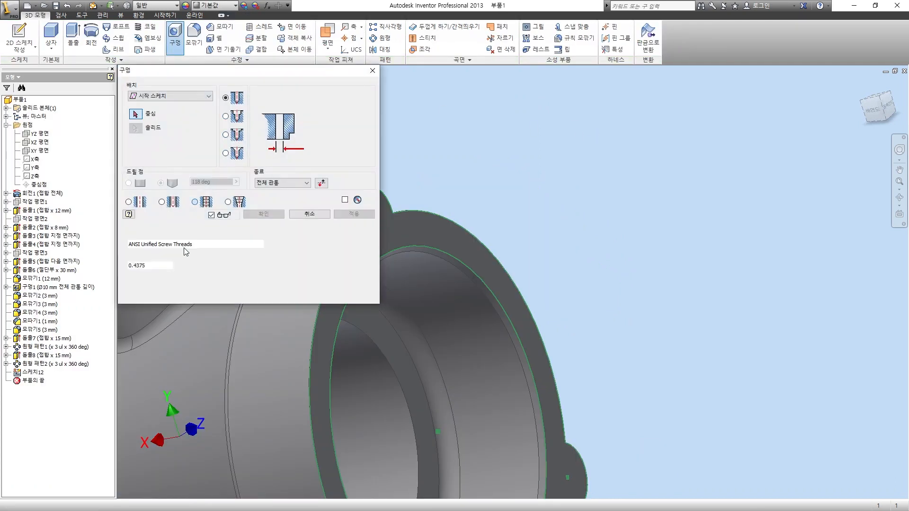
click(199, 244)
click(177, 269)
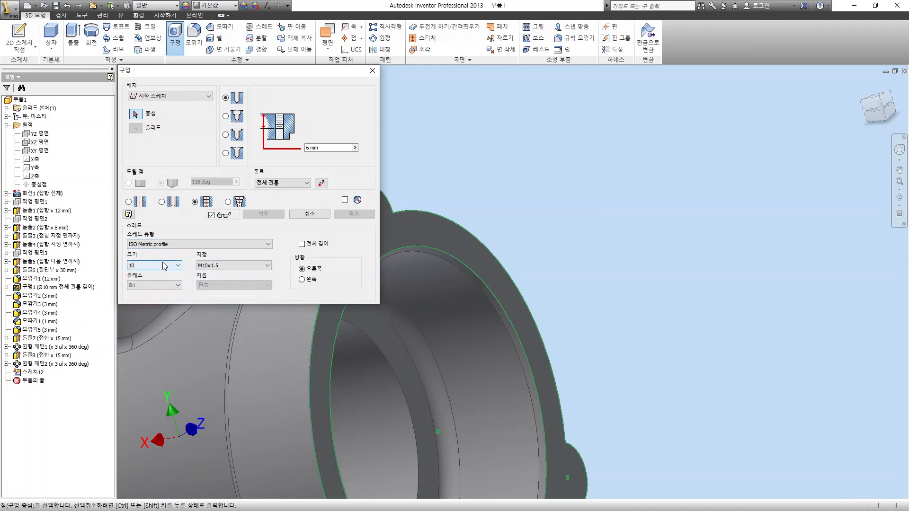
click(178, 266)
scroll(161, 336, up, 3)
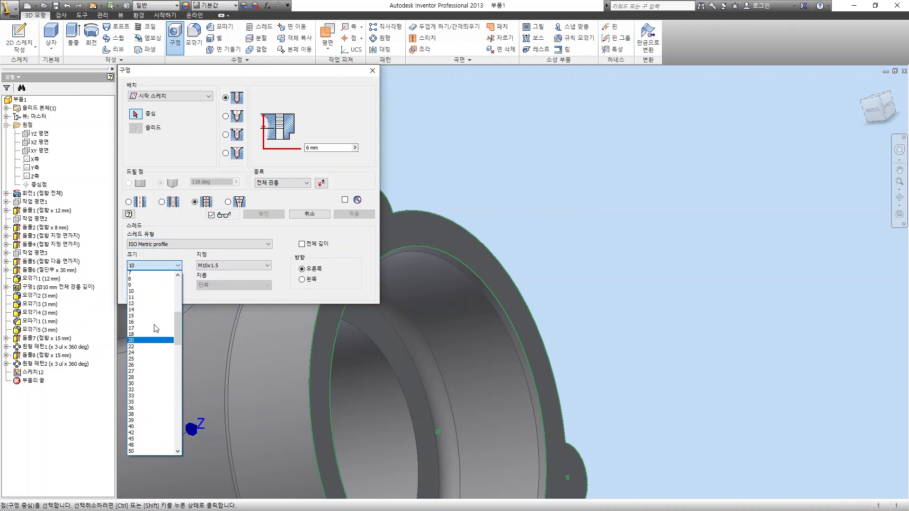
click(150, 292)
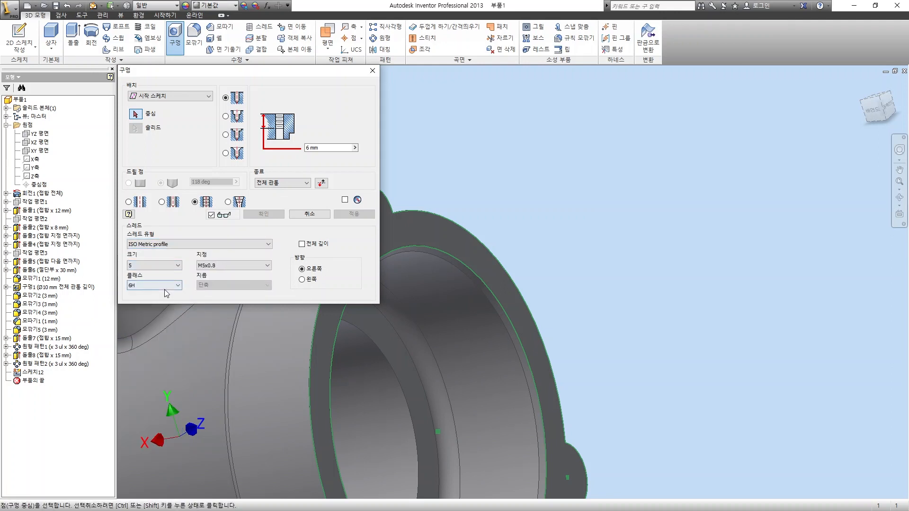
- Set the hole's termination to distance, with a thread depth of 9 mm and a drill depth of 11 mm
click(284, 182)
click(270, 190)
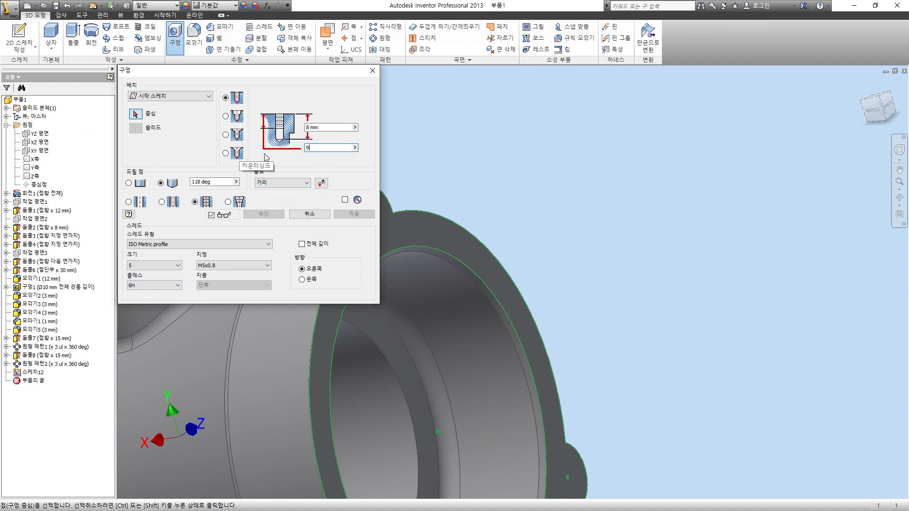
click(333, 131)
text(11)
- Place the M5 tapped holes on the three lug centre points of the large end and create them
shift+middle_drag(443, 167, 479, 464)
click(511, 208)
click(479, 463)
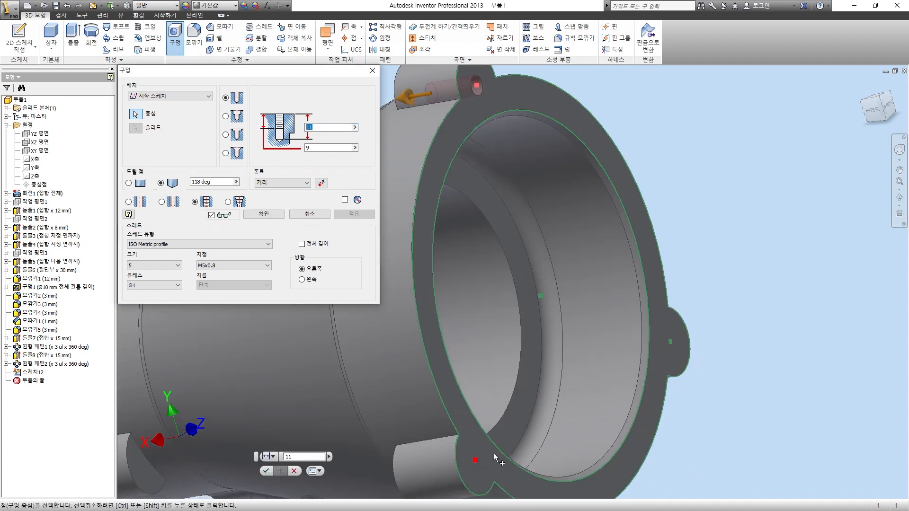
click(671, 342)
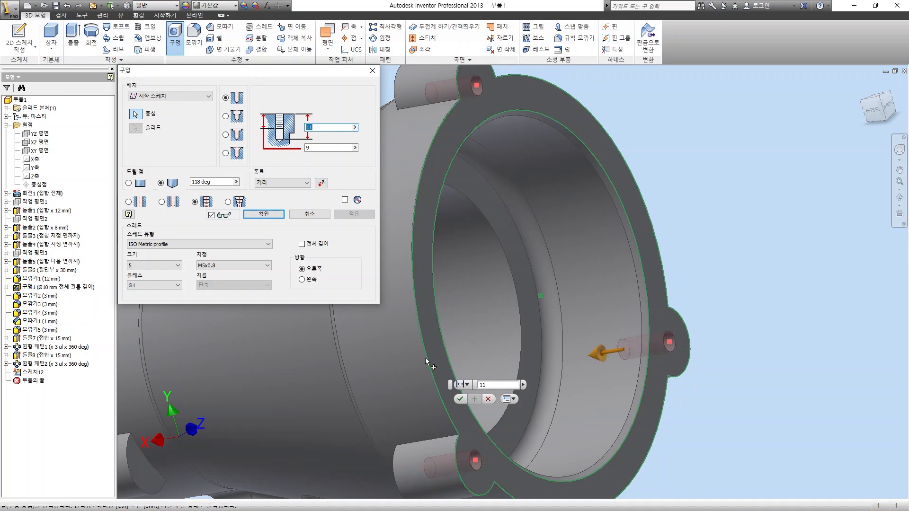
click(260, 216)
- Create a sketch on the small end's lugged face with its lug centre points projected, and finish it
scroll(647, 235, down, 4)
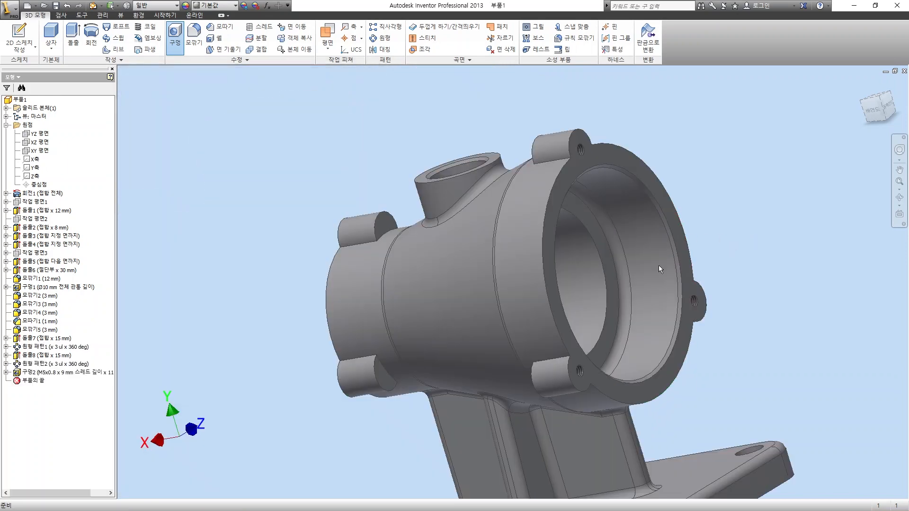
shift+middle_drag(658, 265, 581, 271)
key(s)
click(340, 249)
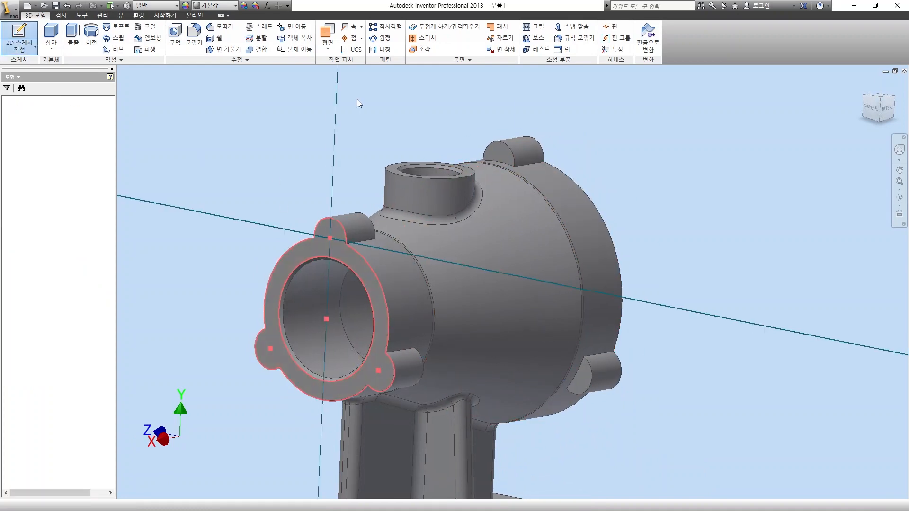
click(638, 38)
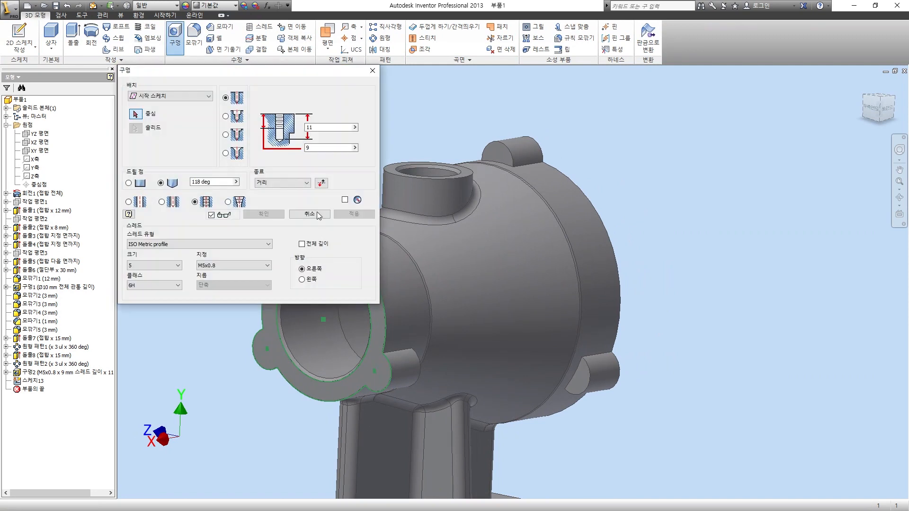
- Create M5x0.8 tapped holes, 11 mm deep with 9 mm of thread, at the three lug centres of the small end
drag(320, 72, 593, 86)
click(327, 239)
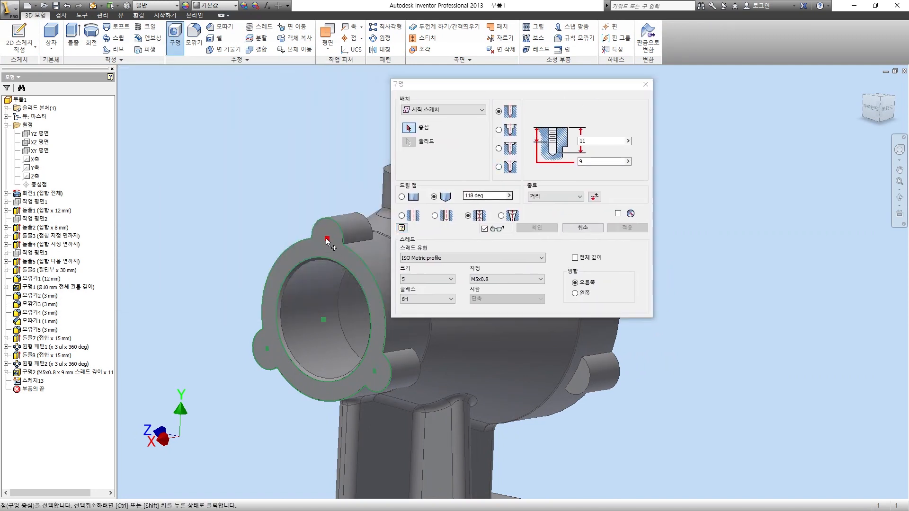
click(267, 349)
click(375, 371)
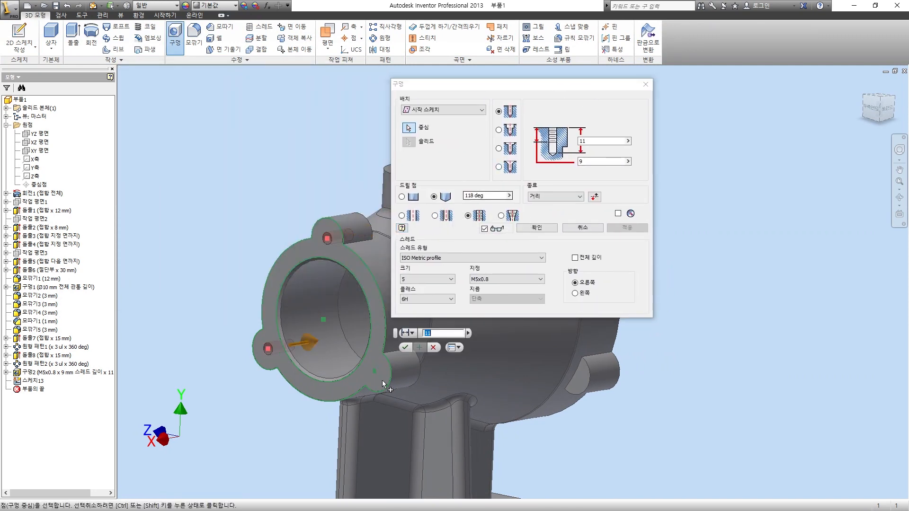
click(556, 228)
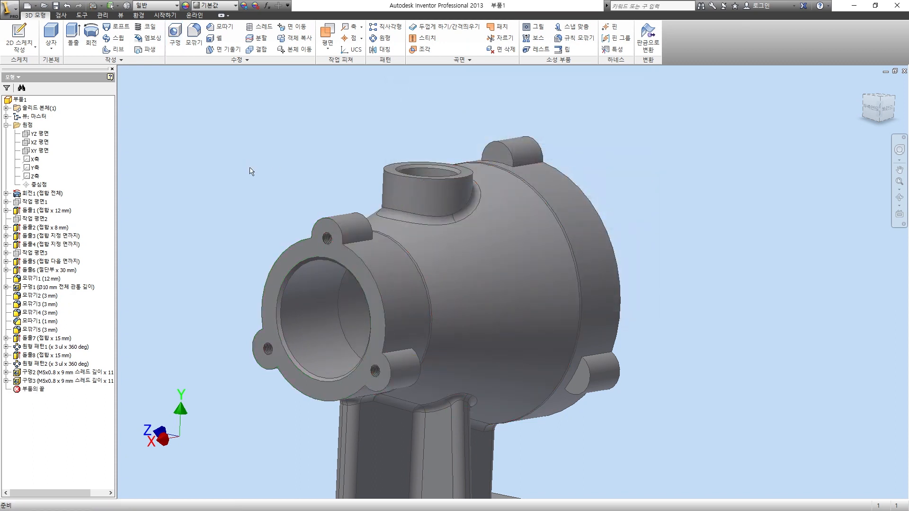
- Start a fillet of 1 mm radius and select the first two edges where the small-end lugs meet the body
scroll(263, 175, down, 3)
key(F4)
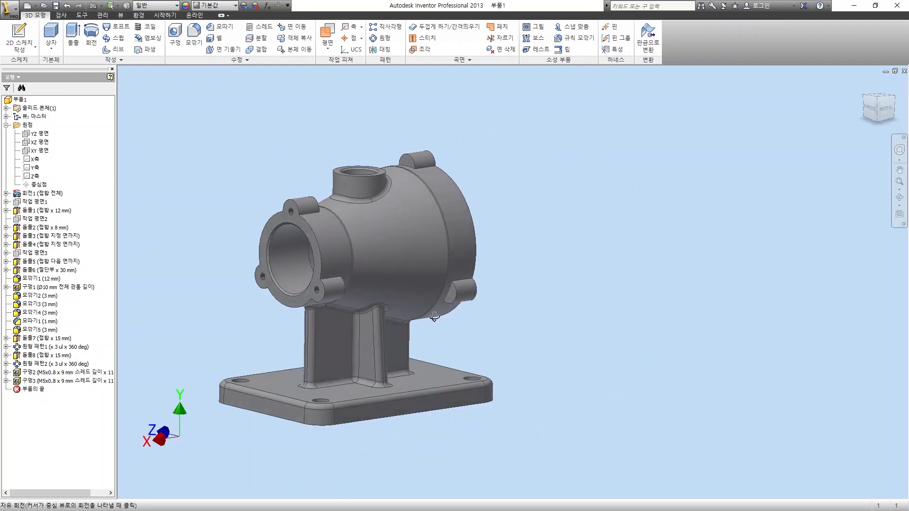
drag(428, 324, 428, 329)
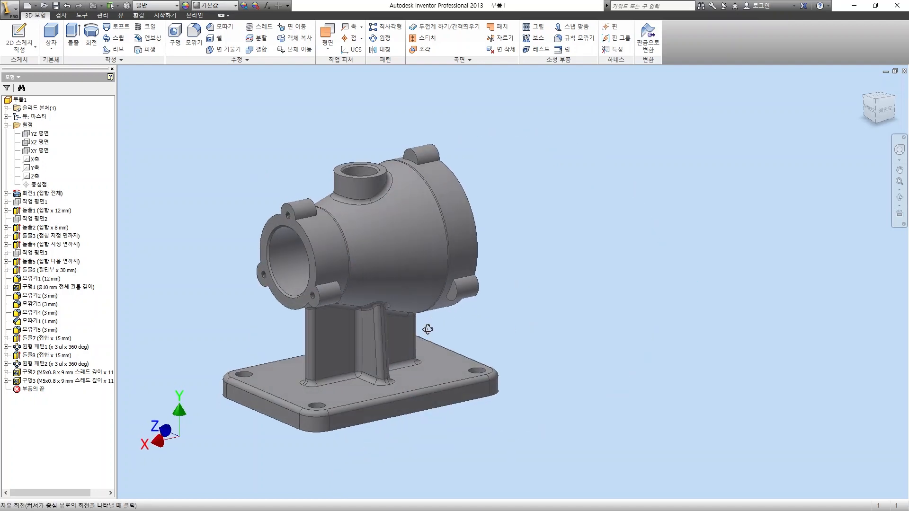
key(f)
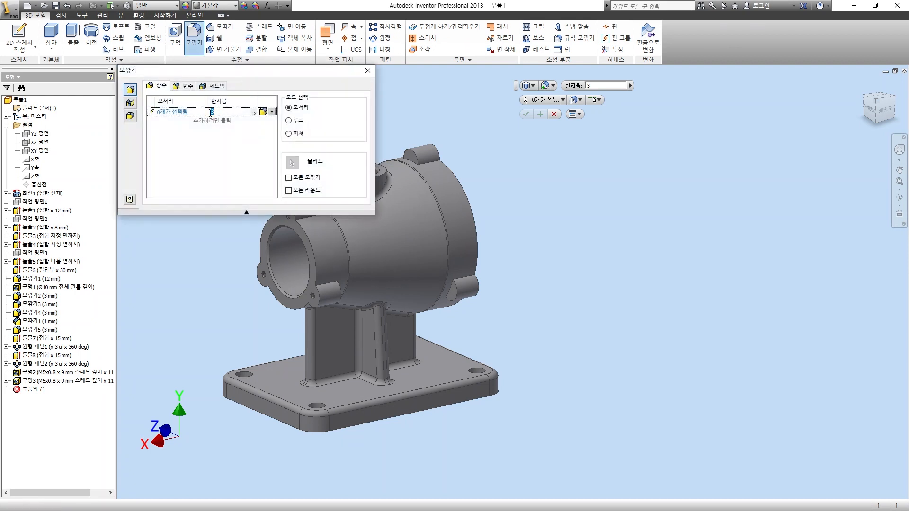
click(211, 148)
scroll(334, 279, up, 3)
click(329, 285)
middle_drag(402, 331, 487, 438)
click(362, 271)
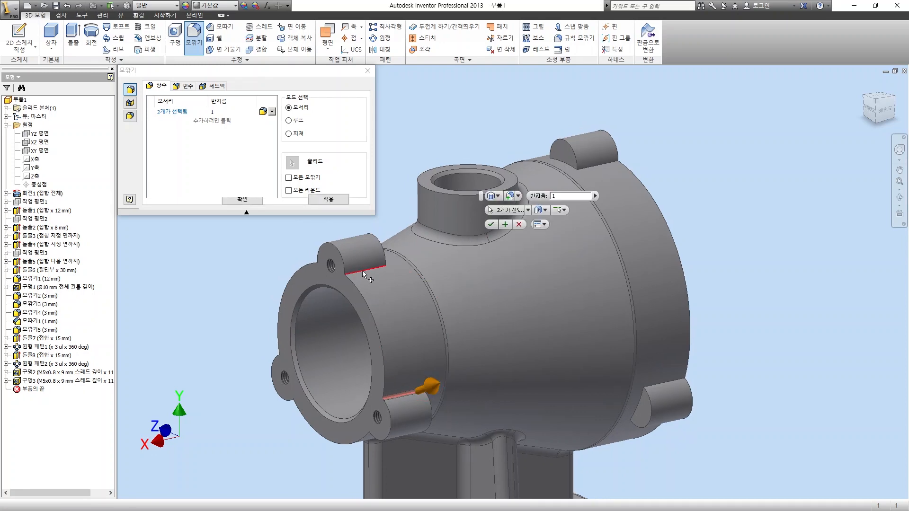
- Add the remaining four edges where the small-end lugs meet the body to the 1 mm fillet and apply it
key(F4)
drag(362, 271, 507, 300)
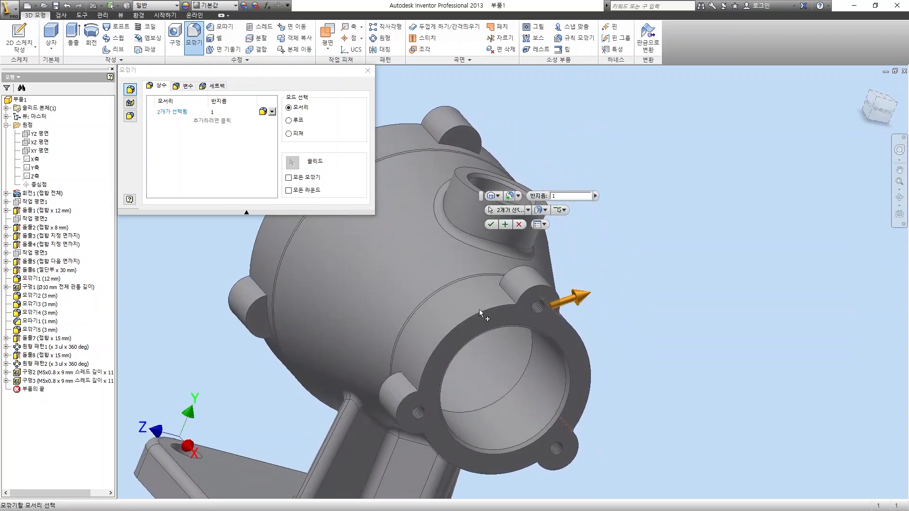
click(507, 301)
click(409, 383)
shift+middle_drag(442, 371, 466, 316)
click(565, 199)
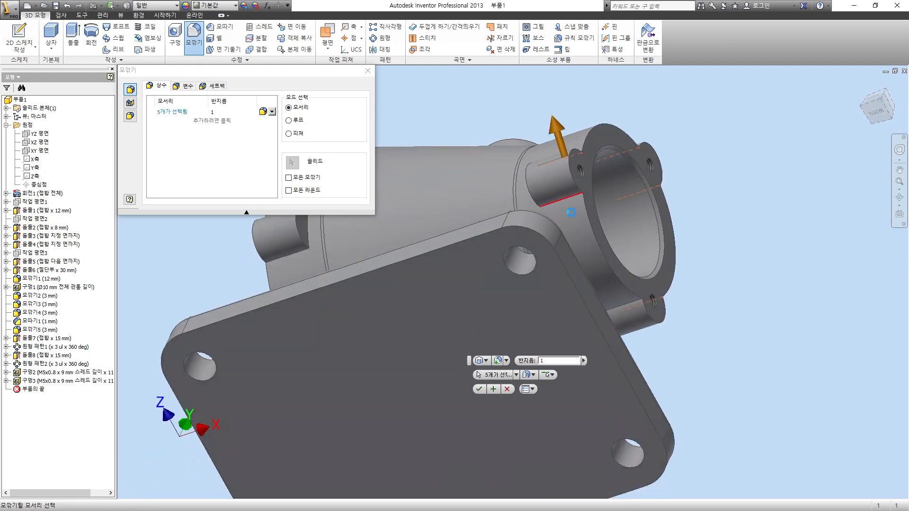
click(635, 309)
shift+middle_drag(635, 309, 464, 244)
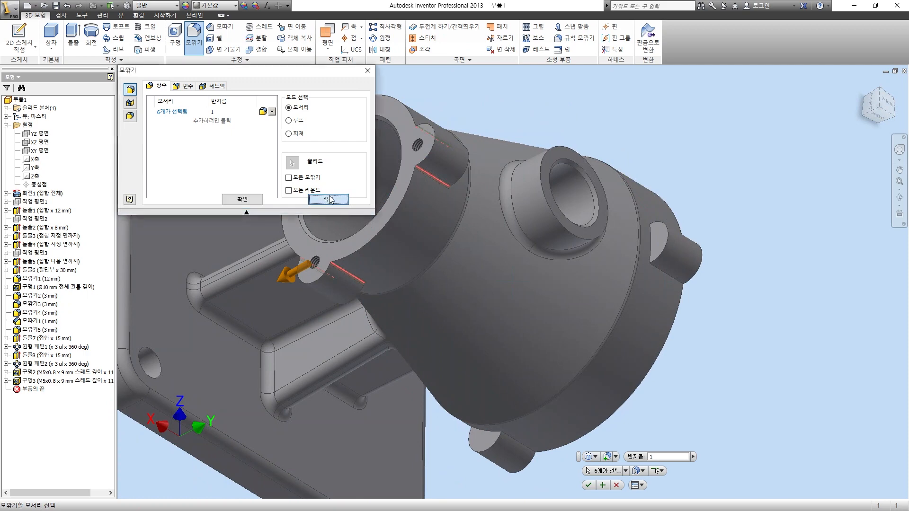
click(330, 200)
- Fillet the six edges where the three large-end lugs meet the body with a 1 mm radius
shift+middle_drag(545, 239, 565, 292)
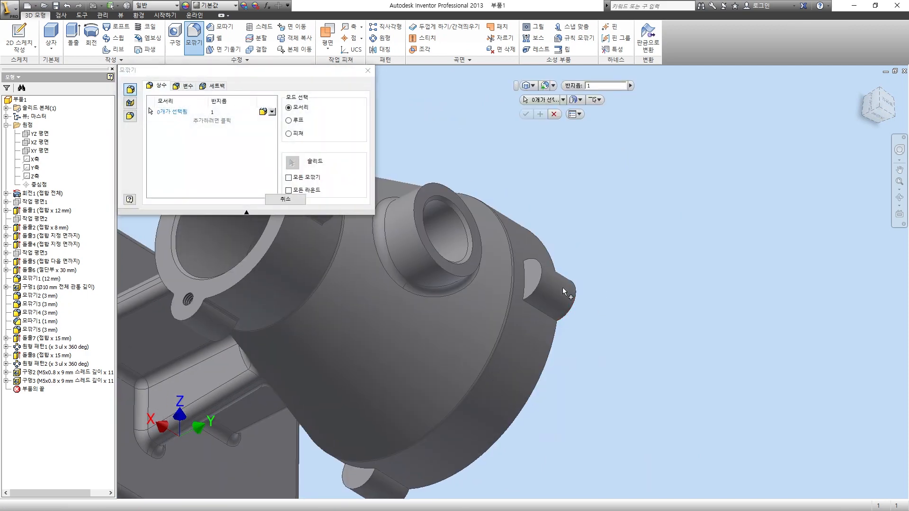
click(545, 318)
shift+middle_drag(544, 318, 540, 332)
click(549, 228)
shift+middle_drag(550, 232, 572, 305)
click(521, 210)
click(516, 233)
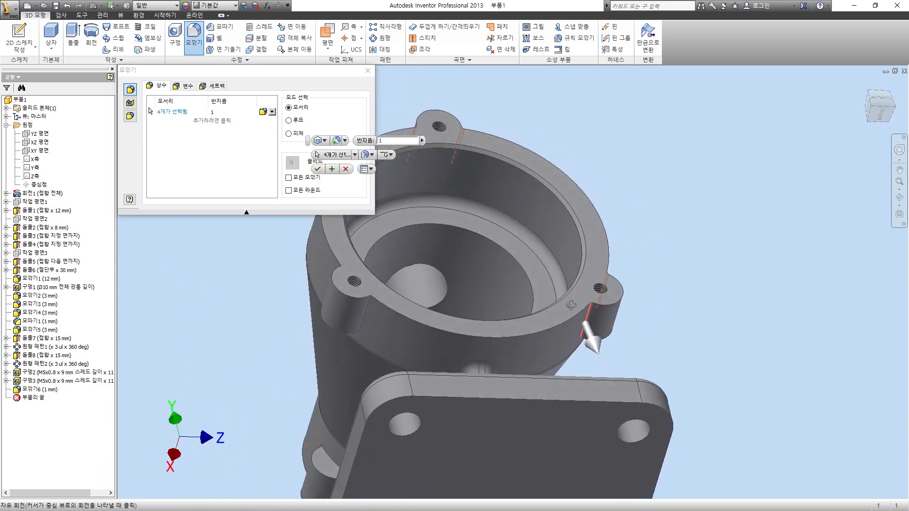
click(367, 322)
shift+middle_drag(367, 322, 526, 308)
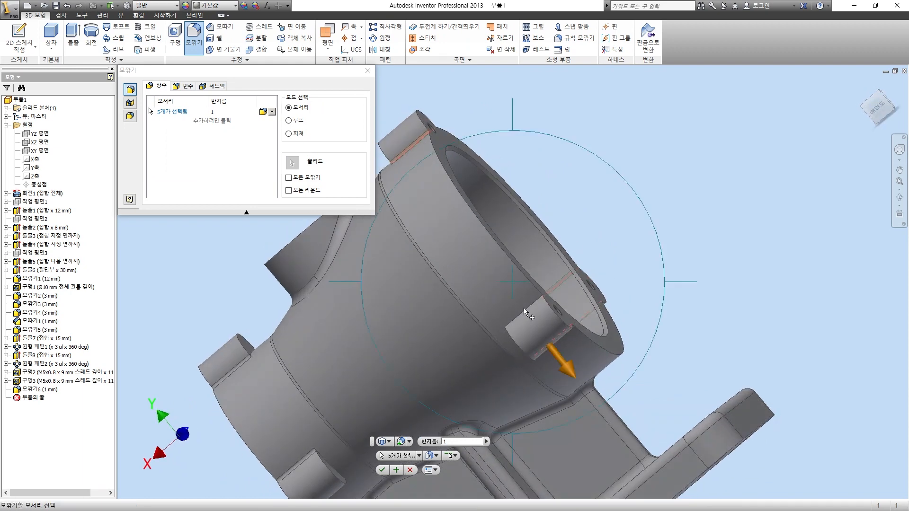
click(529, 308)
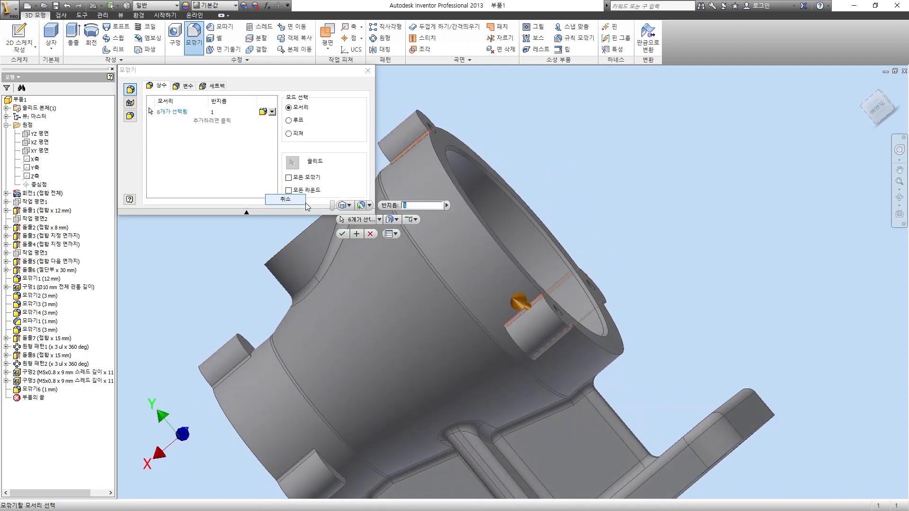
click(238, 201)
- Fillet the inner end edges of all six lugs at both ends of the body with a 3 mm radius
key(Return)
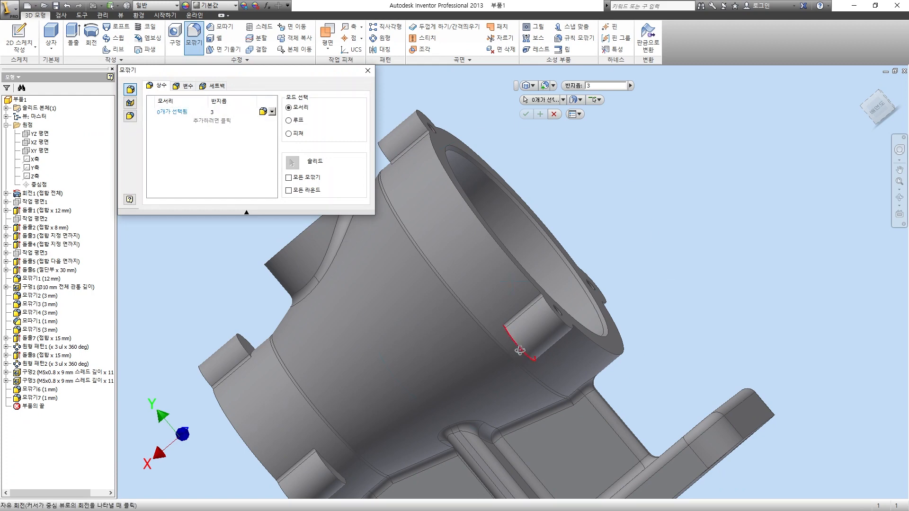
shift+middle_drag(520, 350, 559, 304)
click(609, 264)
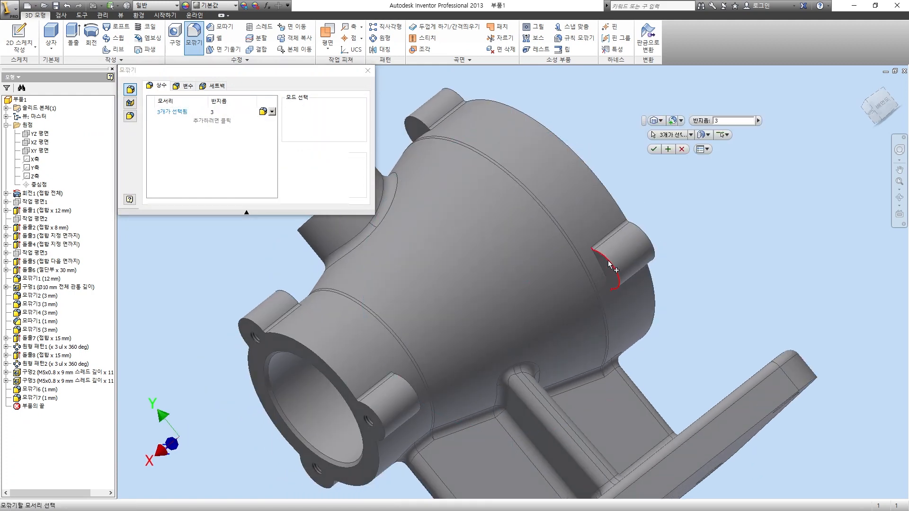
click(426, 126)
shift+middle_drag(438, 236, 459, 340)
click(448, 340)
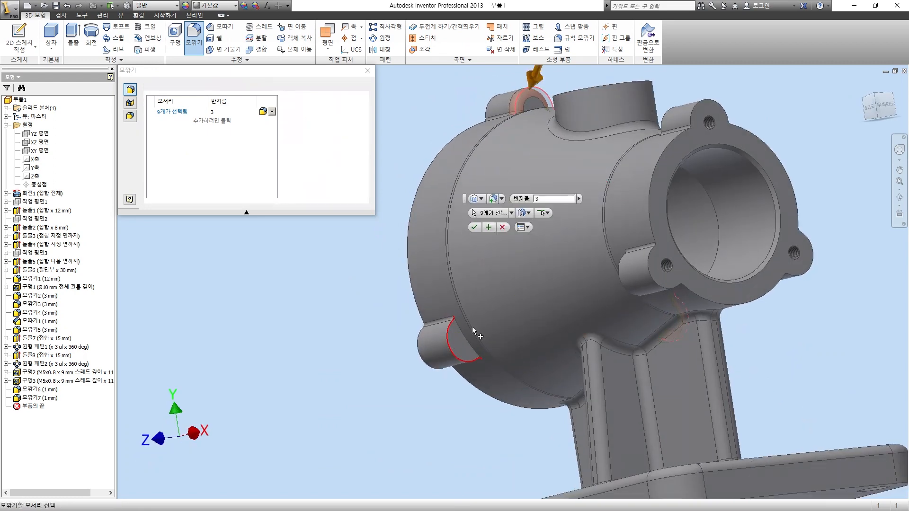
shift+middle_drag(448, 247, 714, 277)
click(713, 277)
click(633, 138)
shift+middle_drag(457, 232, 554, 231)
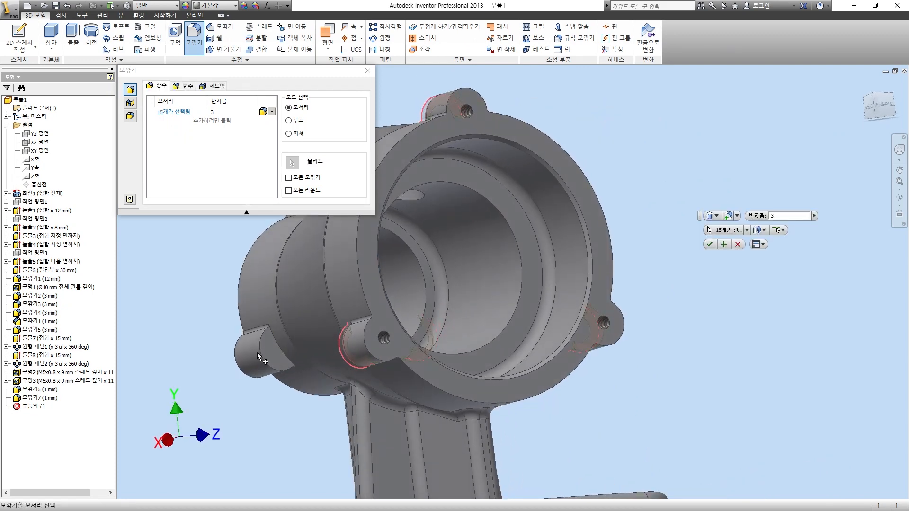
click(239, 197)
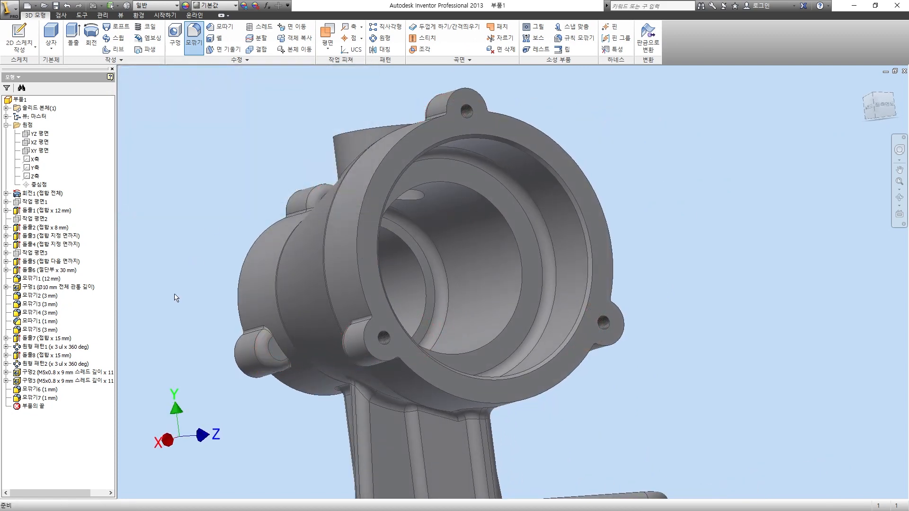
- Orbit around the filleted lugs and return the housing to a full isometric view
key(F4)
drag(457, 317, 562, 342)
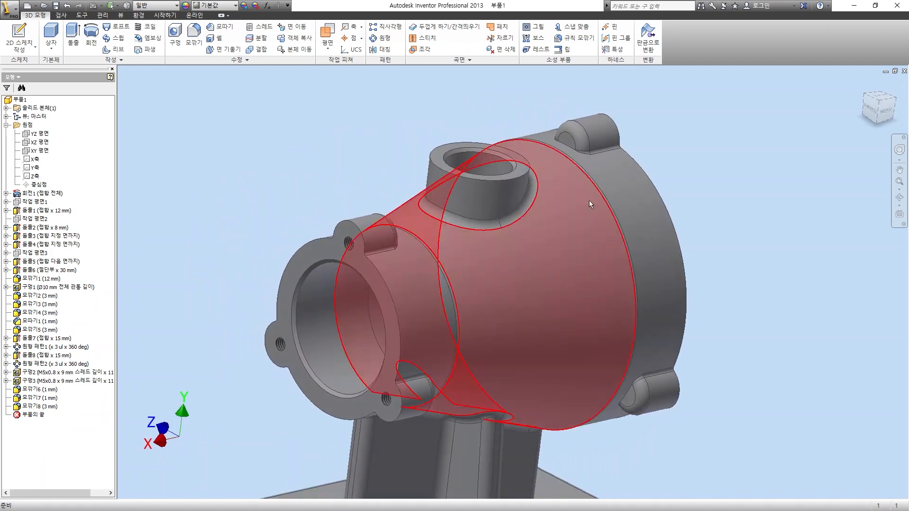
click(874, 105)
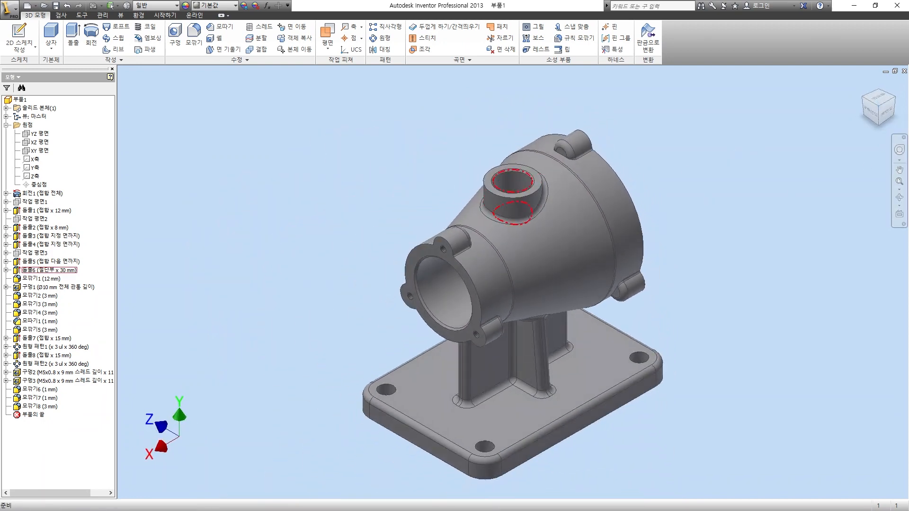